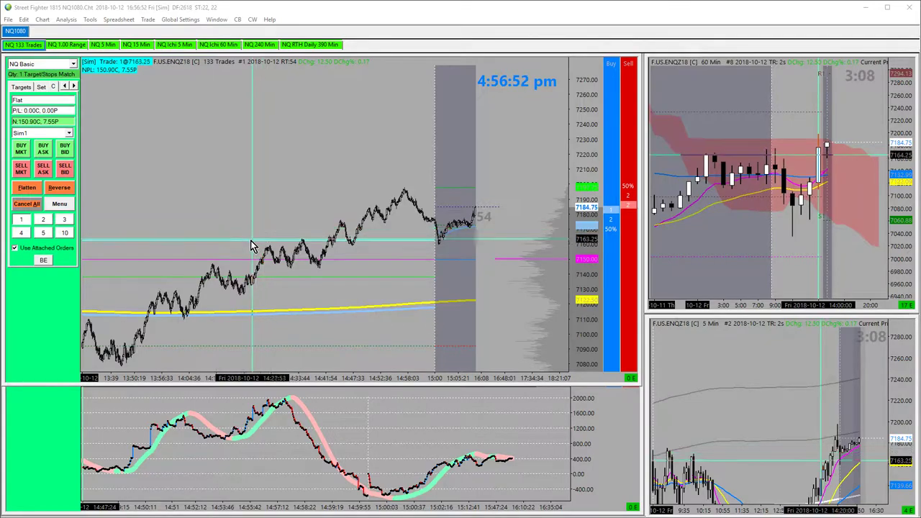
Review the intraday bar period types available in the 133 Trades chart's settings and close them without changes.
drag(261, 270, 292, 259)
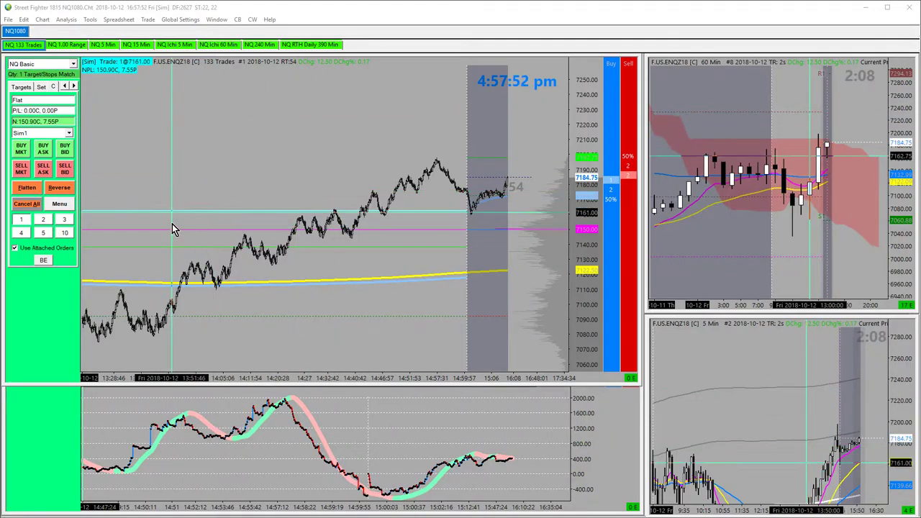
drag(291, 147, 310, 154)
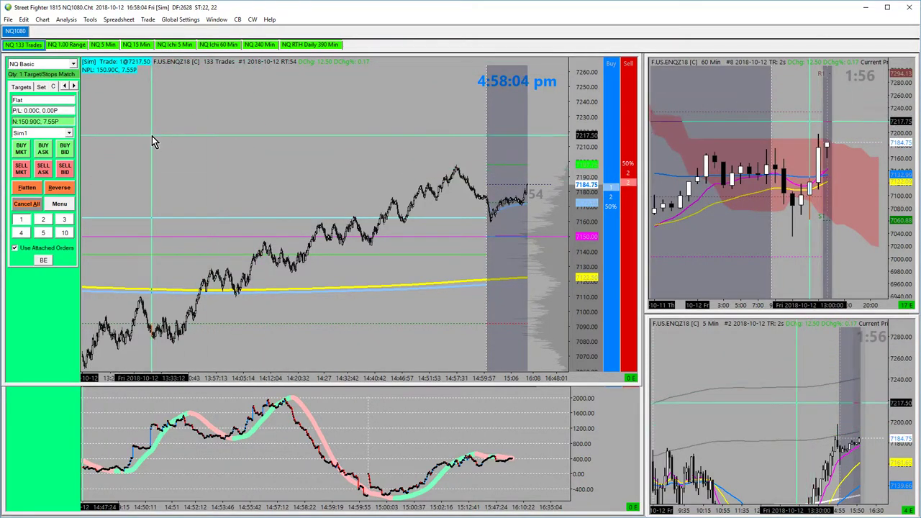
key(F5)
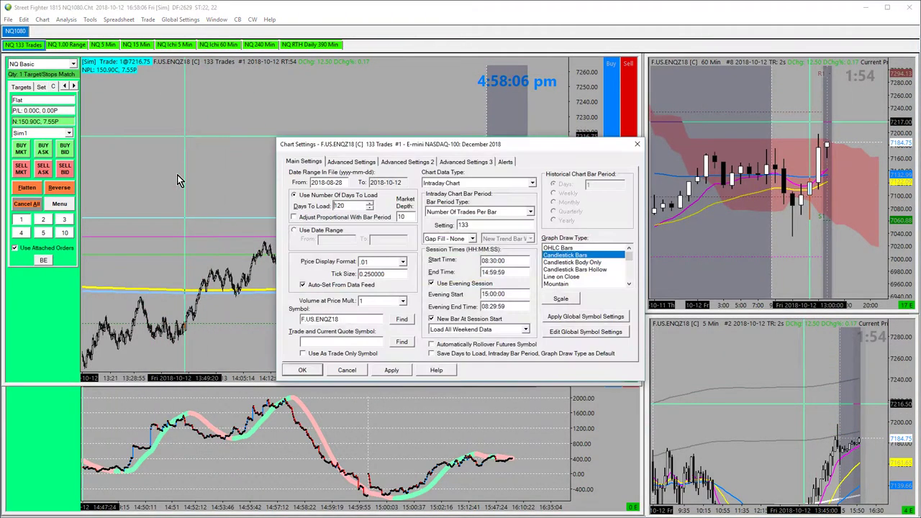
drag(380, 145, 220, 160)
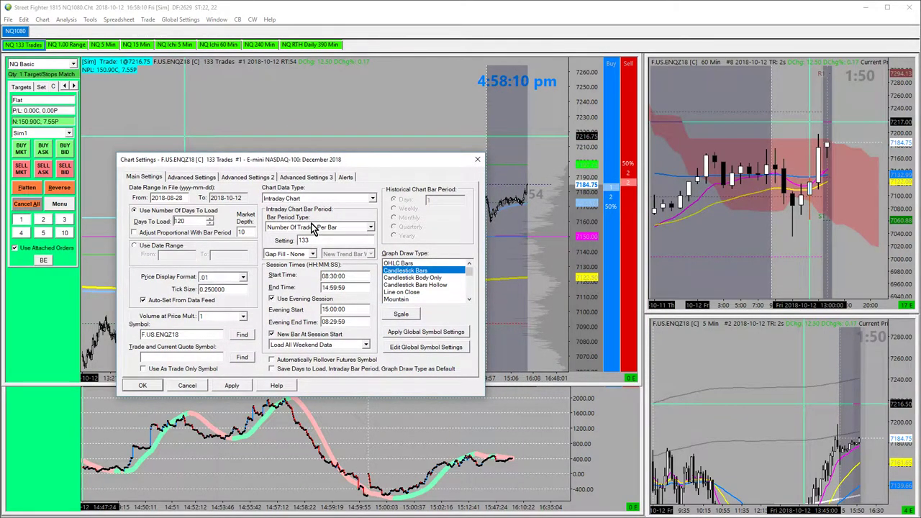
click(370, 228)
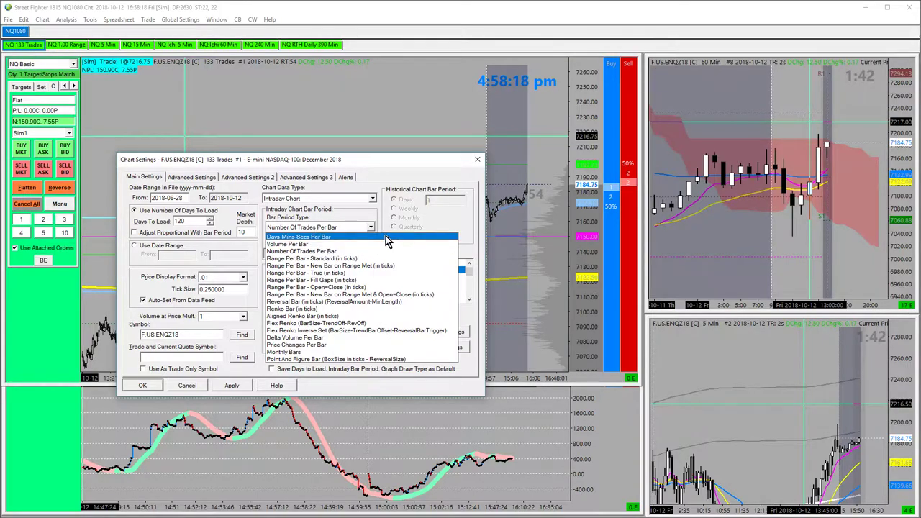
click(191, 389)
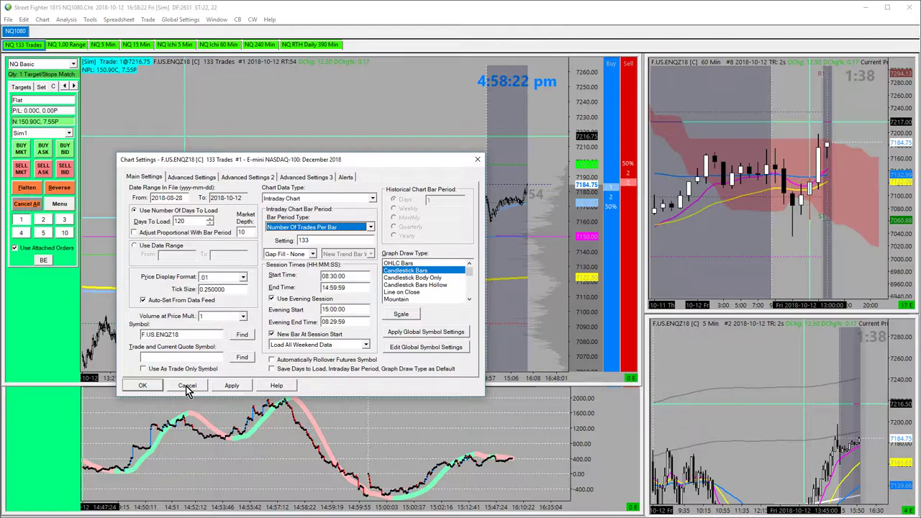
click(188, 387)
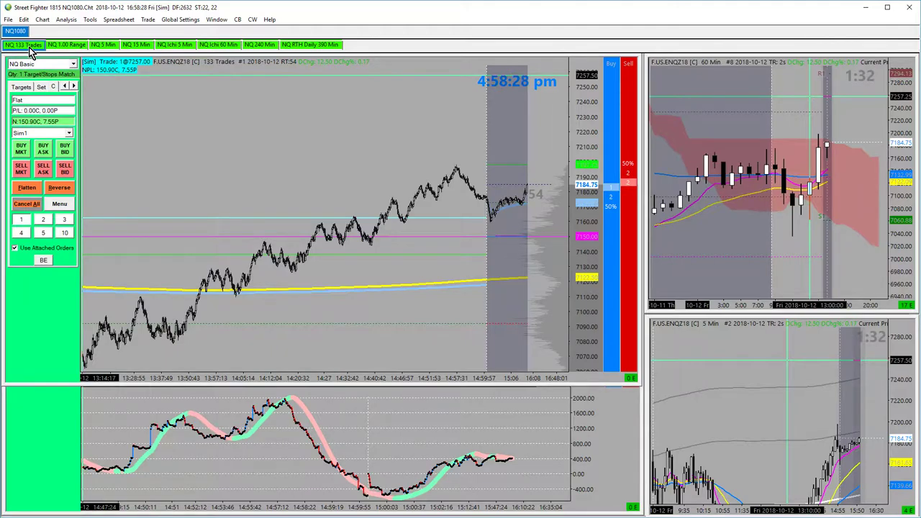
View the NQ 1.00 Range chart for comparison and return to the NQ 133 Trades chart.
click(66, 44)
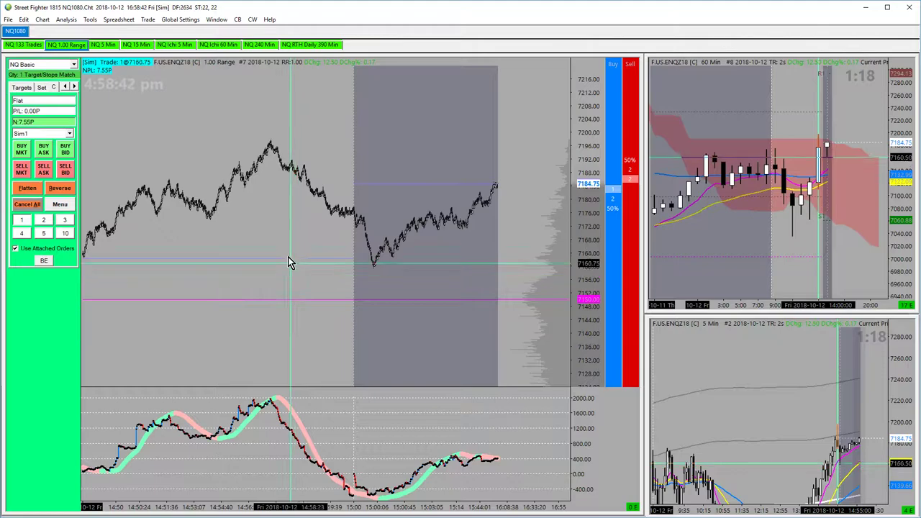
click(23, 46)
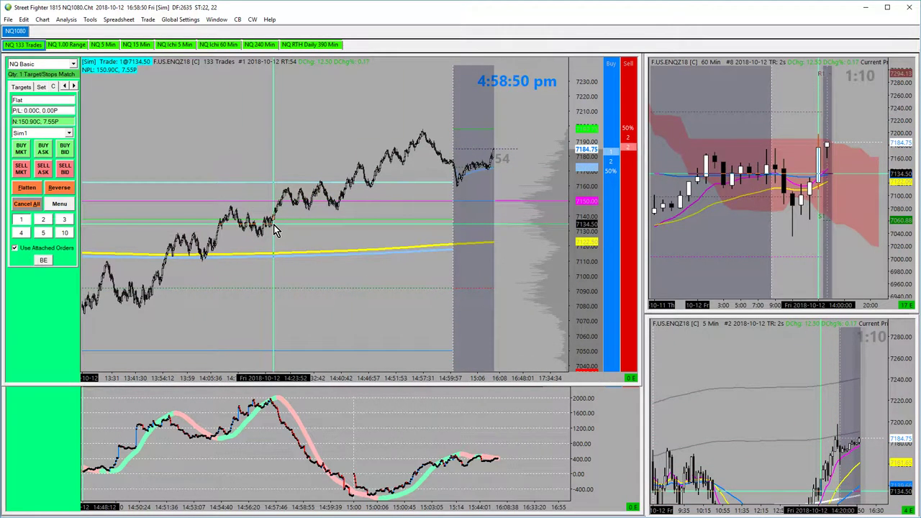
Examine the resting bid and ask quantities around the current price in the 133 Trades chart's Buy and Sell columns.
click(610, 157)
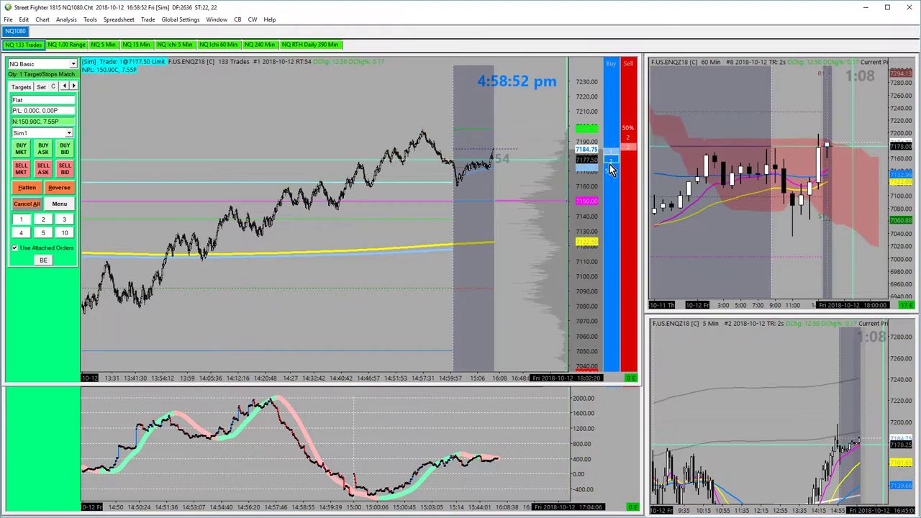
click(629, 137)
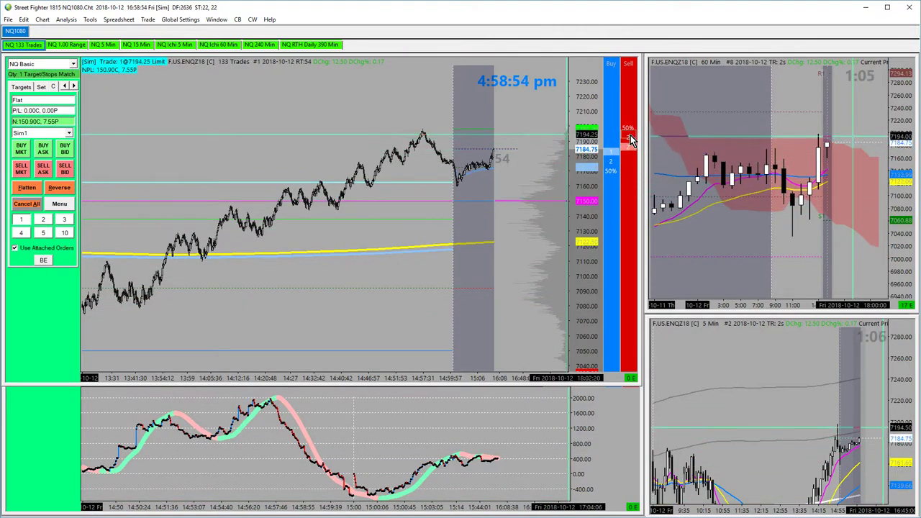
click(629, 159)
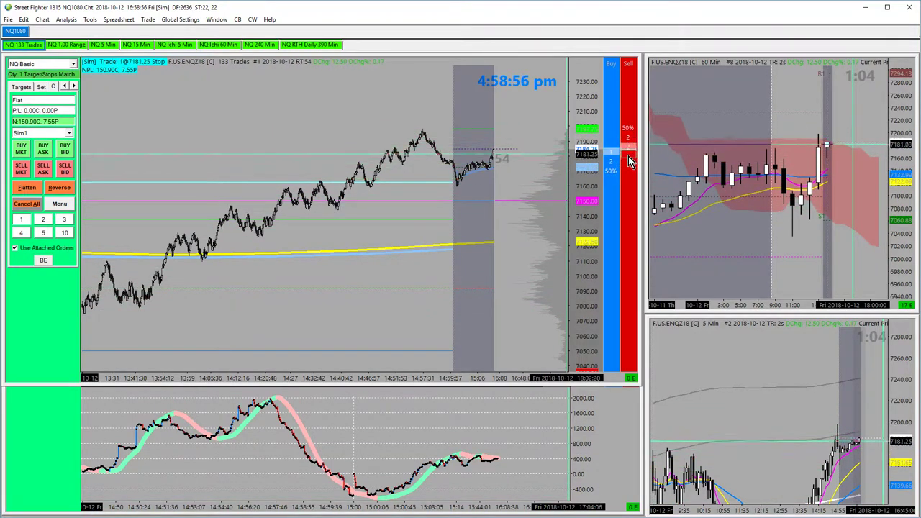
click(620, 173)
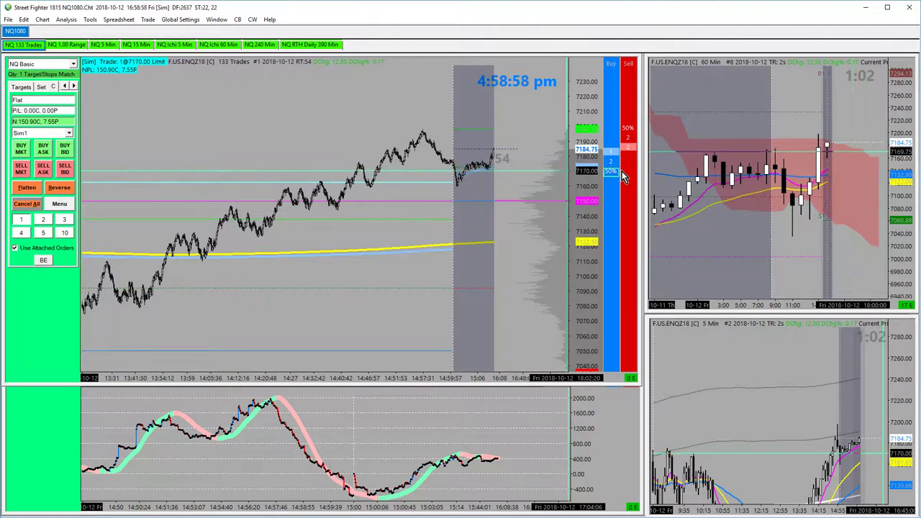
click(629, 125)
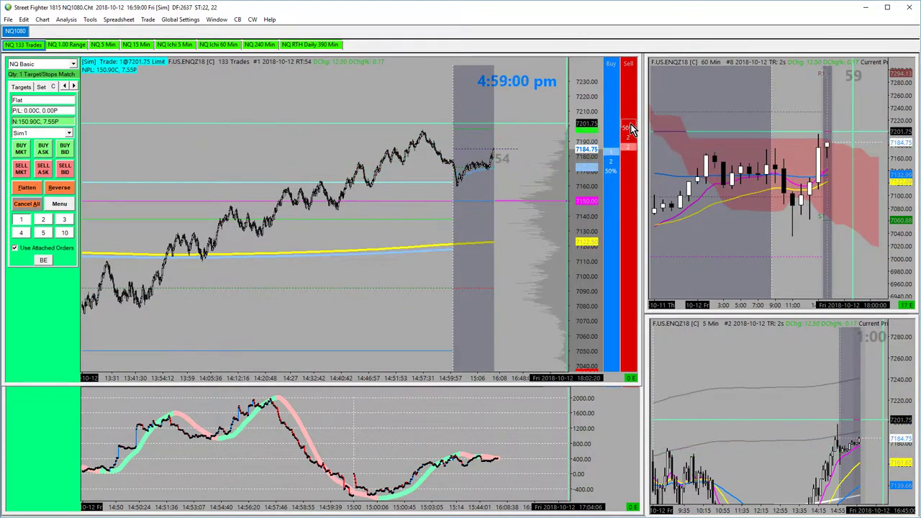
click(630, 162)
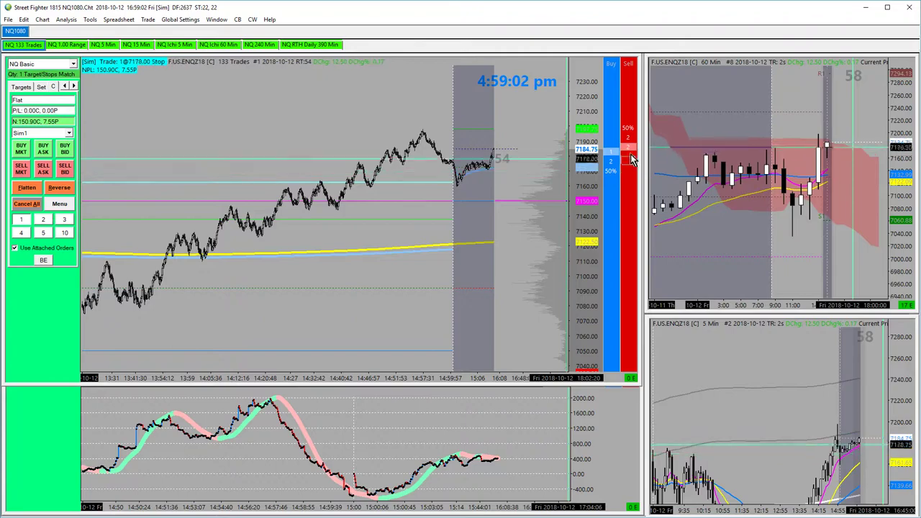
click(612, 171)
click(612, 176)
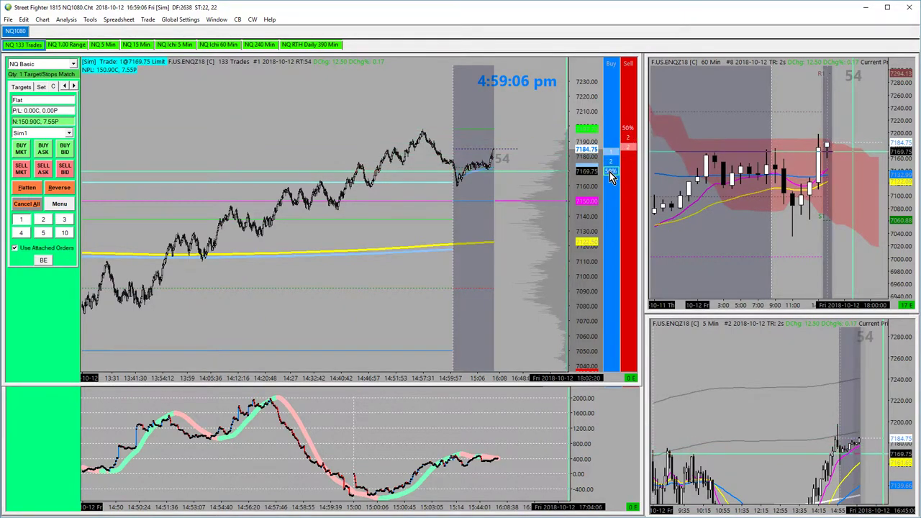
click(614, 164)
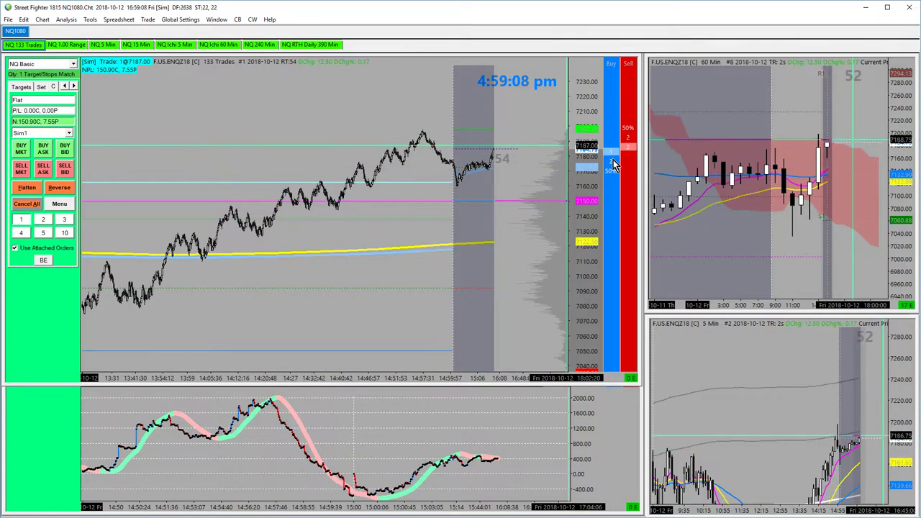
click(628, 172)
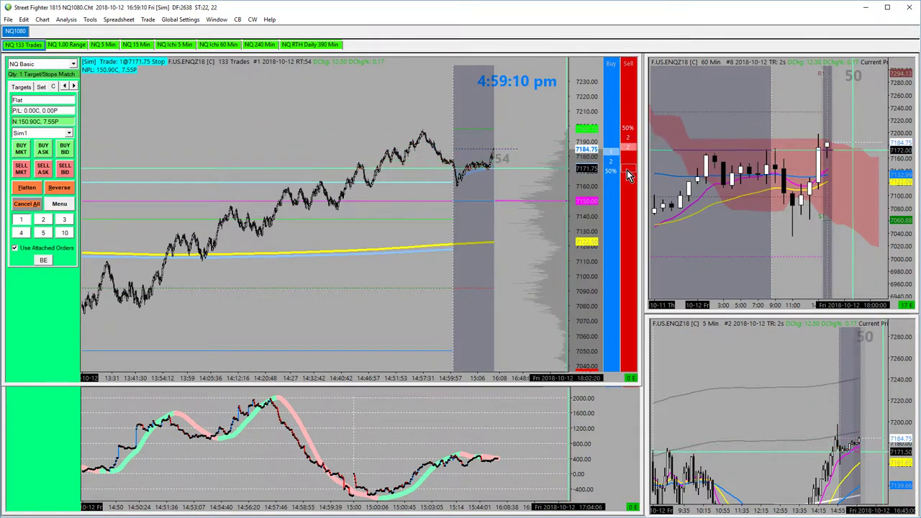
click(623, 238)
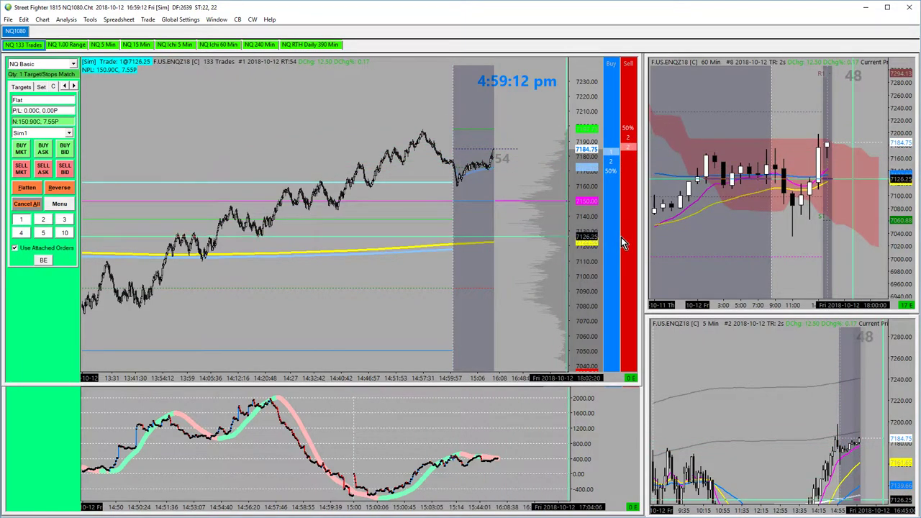
Place a one-contract buy limit order with attached target and stop at about 7124 and cancel it.
click(616, 215)
click(616, 235)
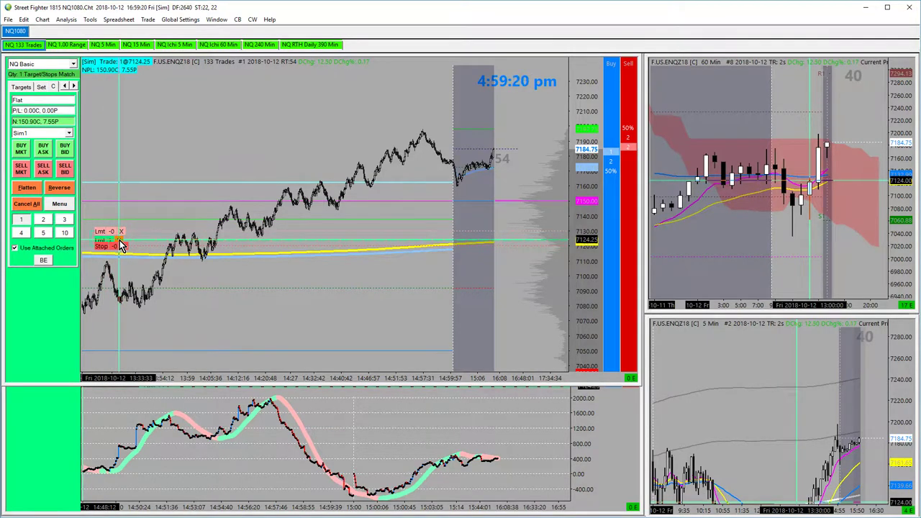
click(121, 244)
Load the NQ 2 Leg Scalp trade configuration, place a four-contract buy limit order at about 7124, and cancel it.
click(73, 64)
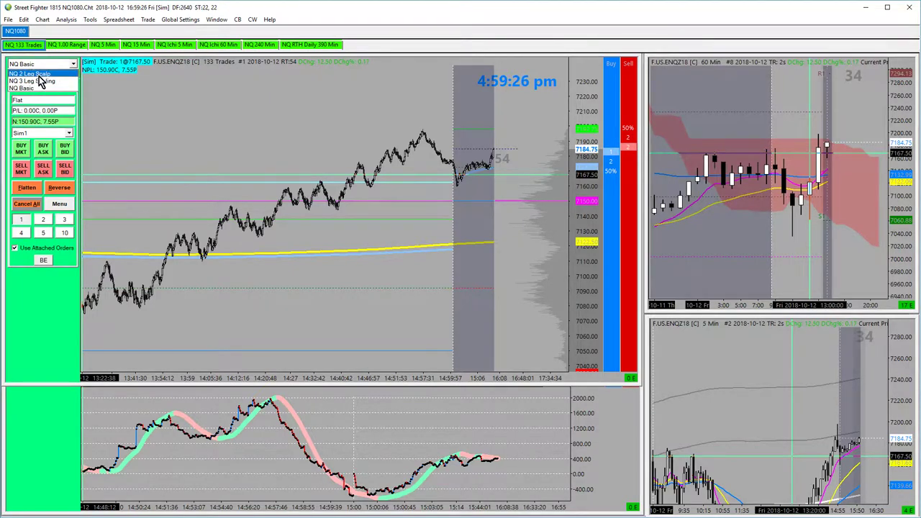
click(39, 75)
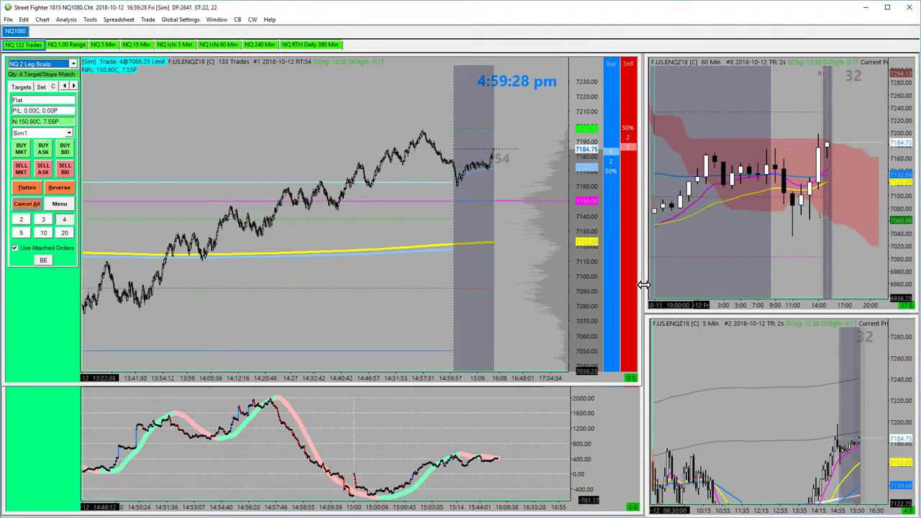
click(610, 245)
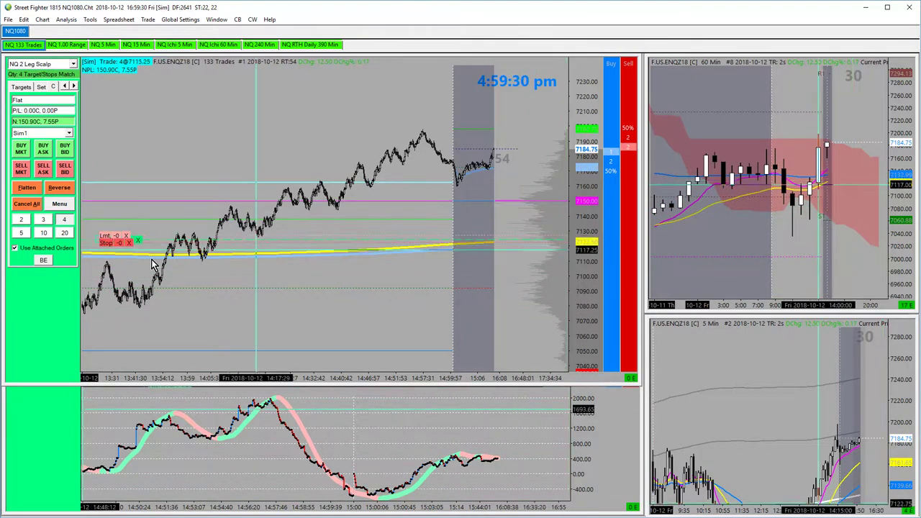
drag(586, 232, 586, 202)
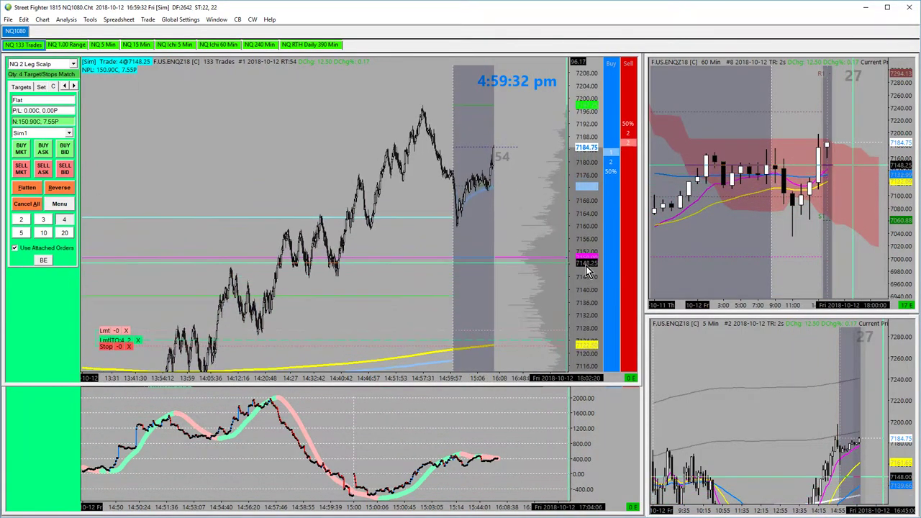
scroll(325, 216, up, 3)
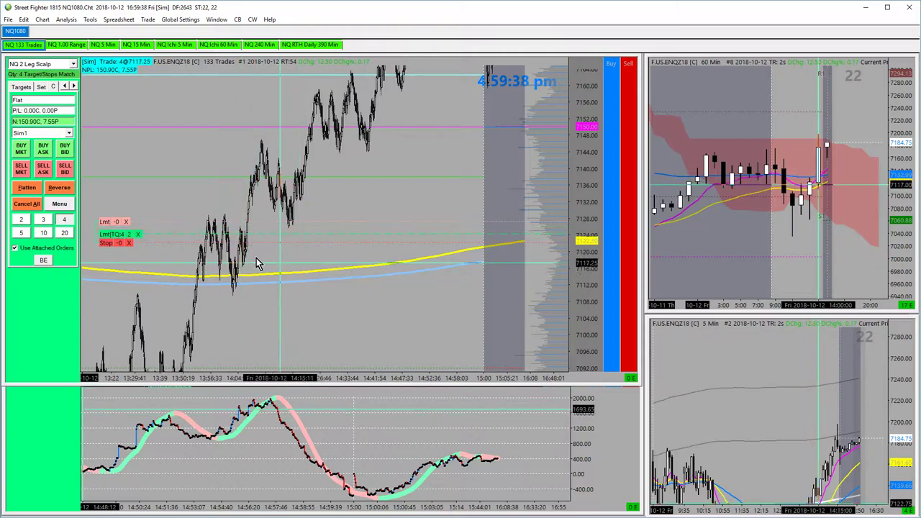
click(138, 235)
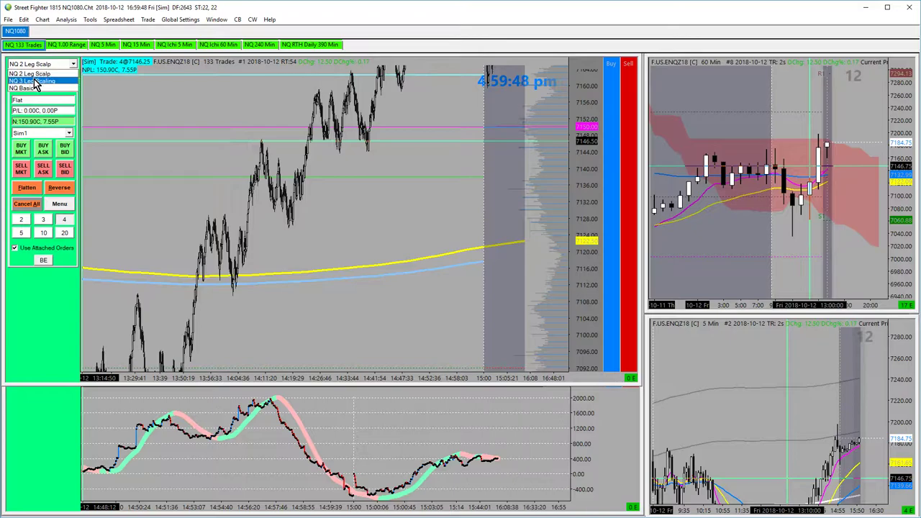
Load the NQ 3 Leg Scaling trade configuration, place a four-contract buy limit order at about 7119, and cancel it.
click(34, 83)
click(202, 256)
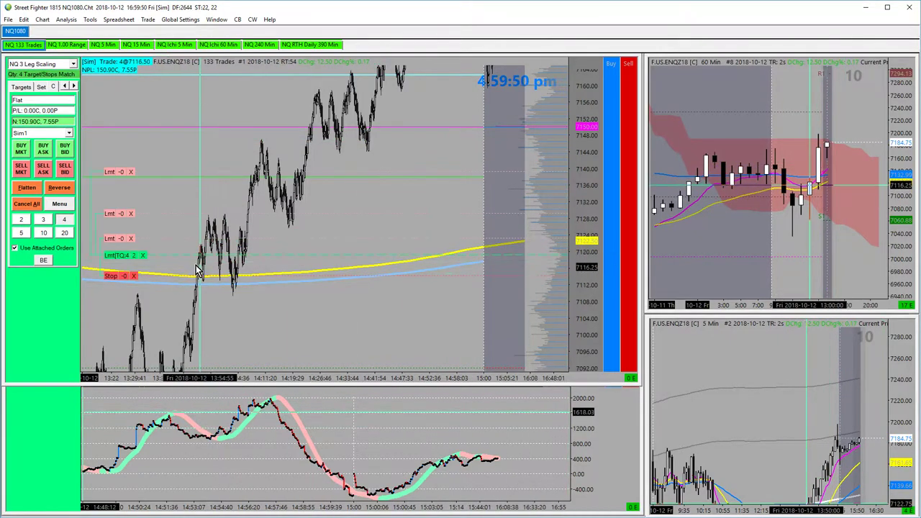
click(143, 256)
drag(584, 263, 461, 253)
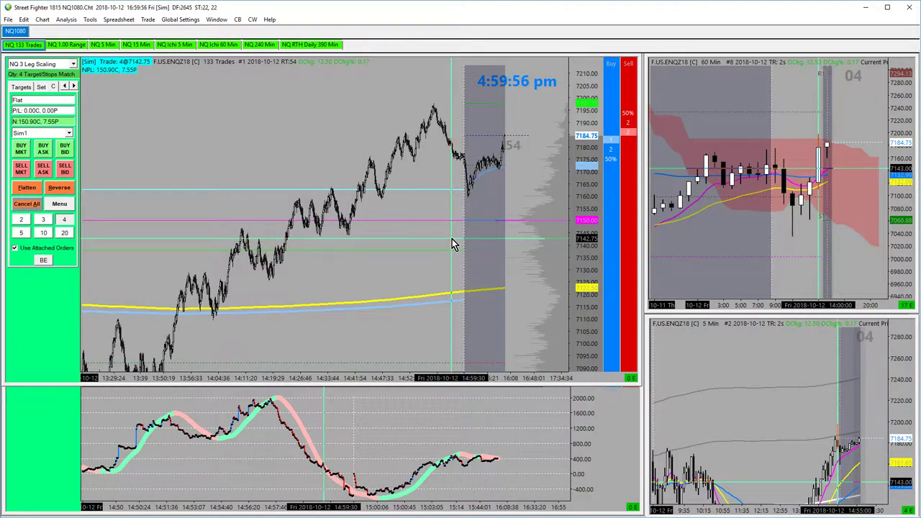
Examine the NQ 3 Leg Scaling configuration's order settings, first target and Stop All entry.
click(44, 87)
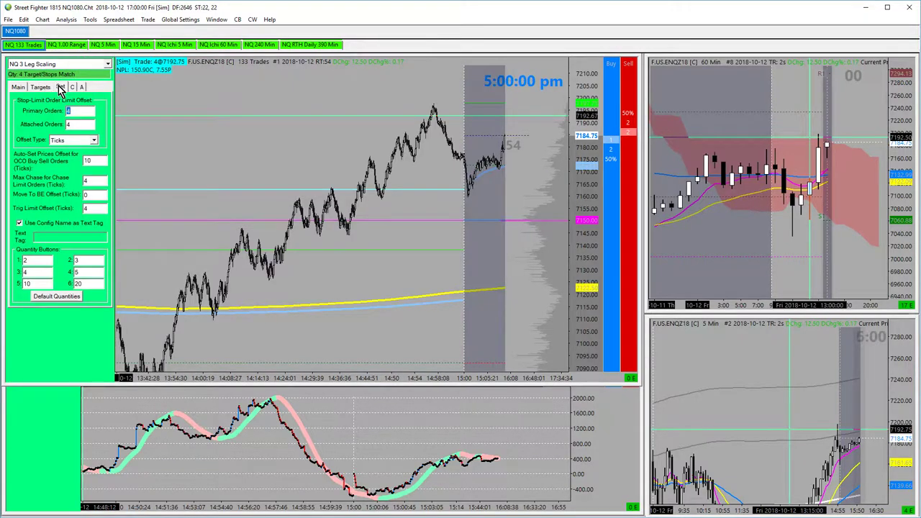
click(41, 87)
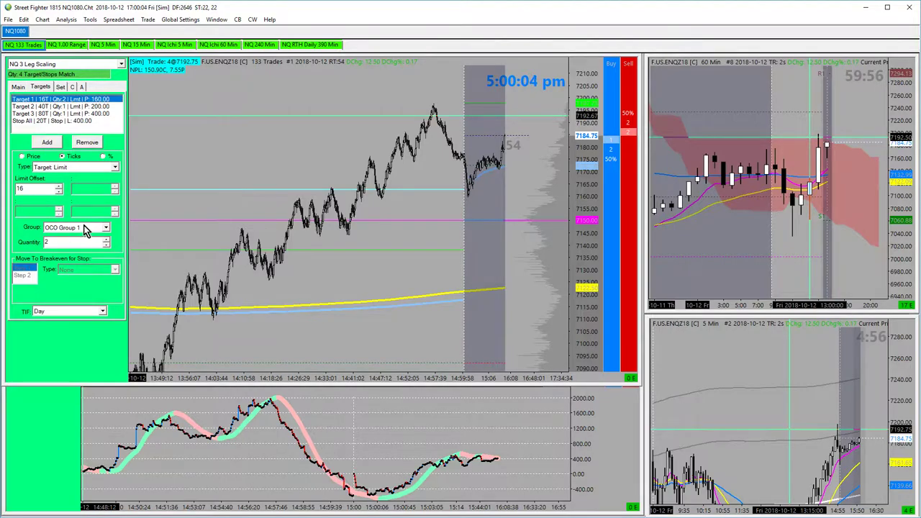
click(81, 121)
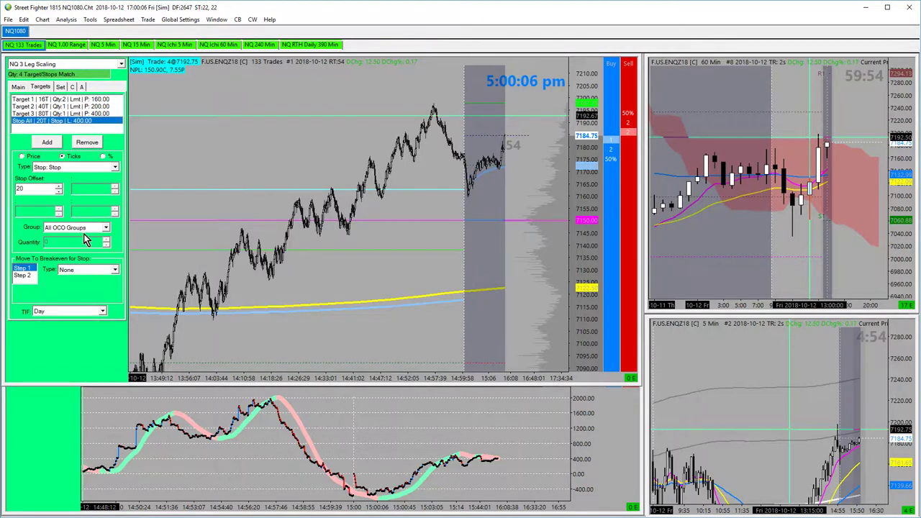
click(18, 87)
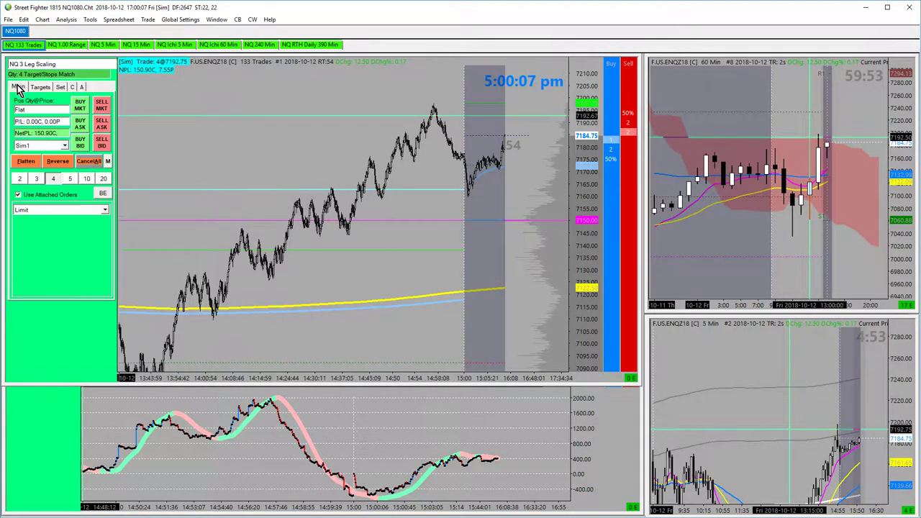
Load the NQ Basic trade configuration and place a one-contract buy limit order with attached target and stop at about 7143.
click(101, 68)
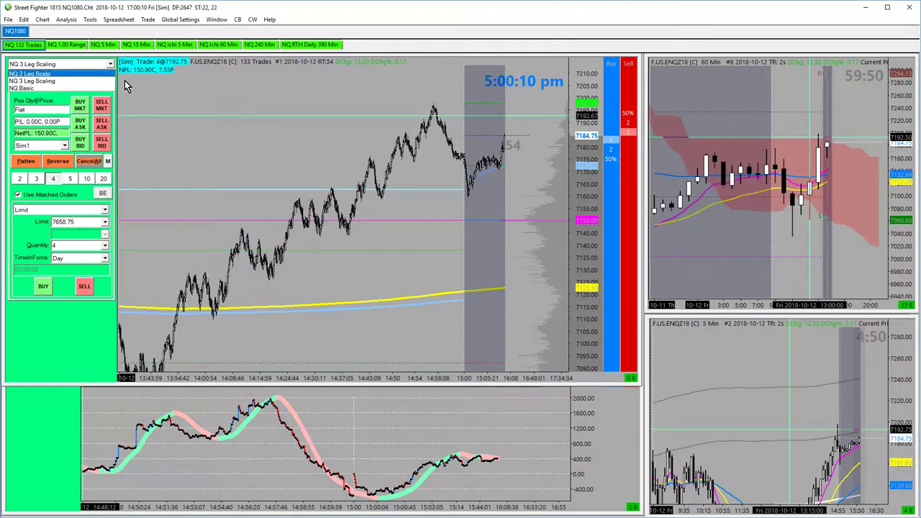
click(37, 89)
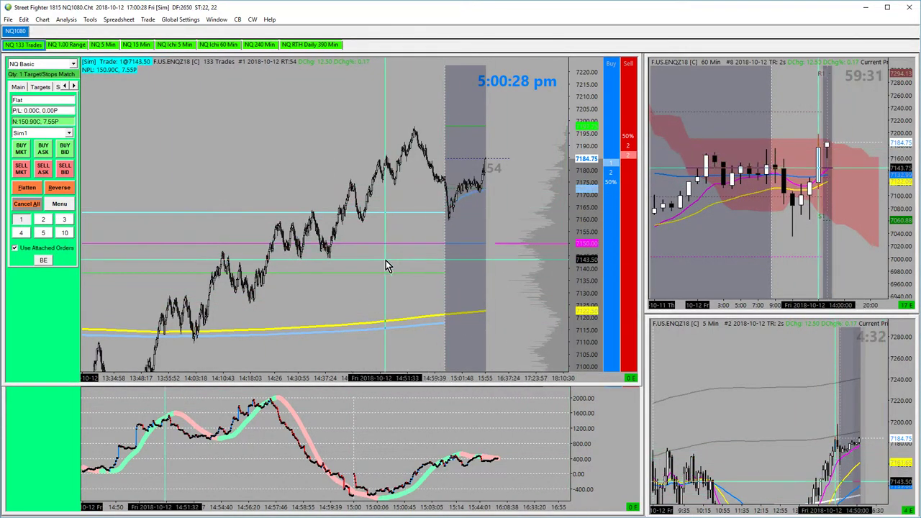
click(609, 269)
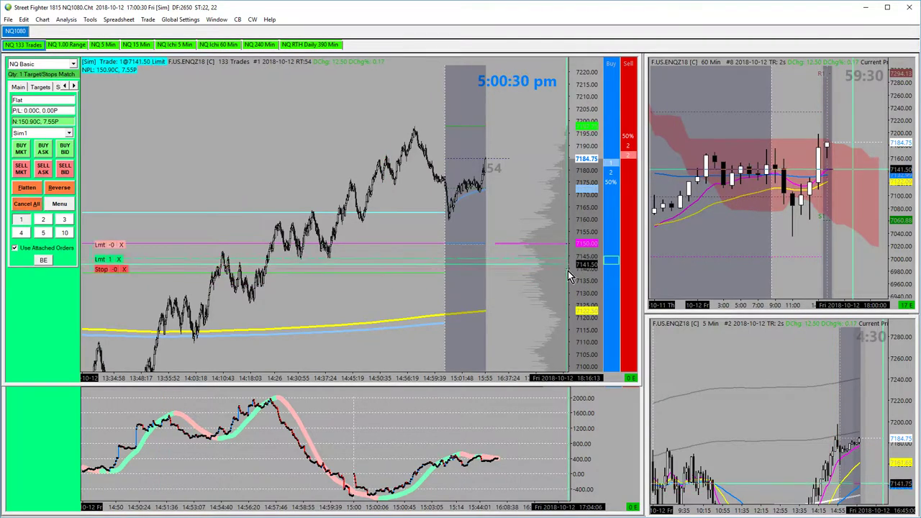
Cancel the working one-contract buy limit order together with its attached target and stop.
drag(120, 269, 121, 263)
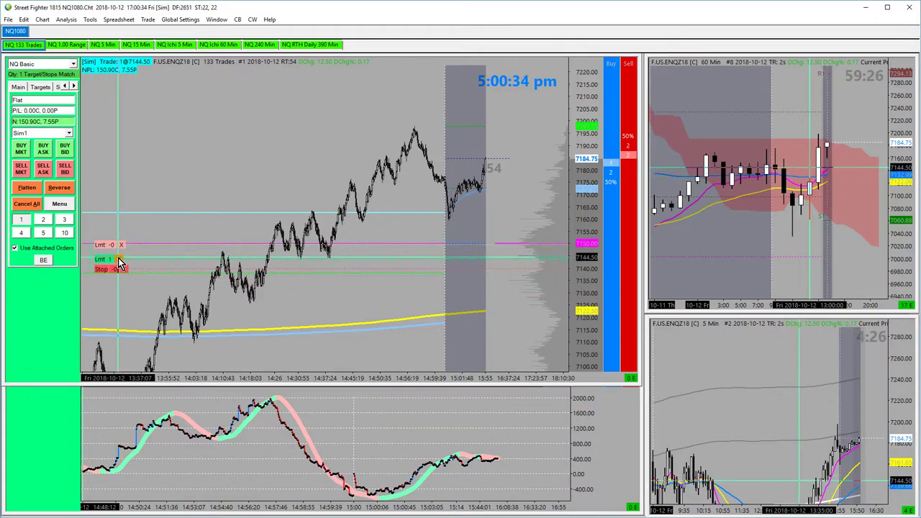
mouse_move(120, 261)
mouse_down()
mouse_move(60, 75)
mouse_move(198, 175)
mouse_move(208, 171)
mouse_up()
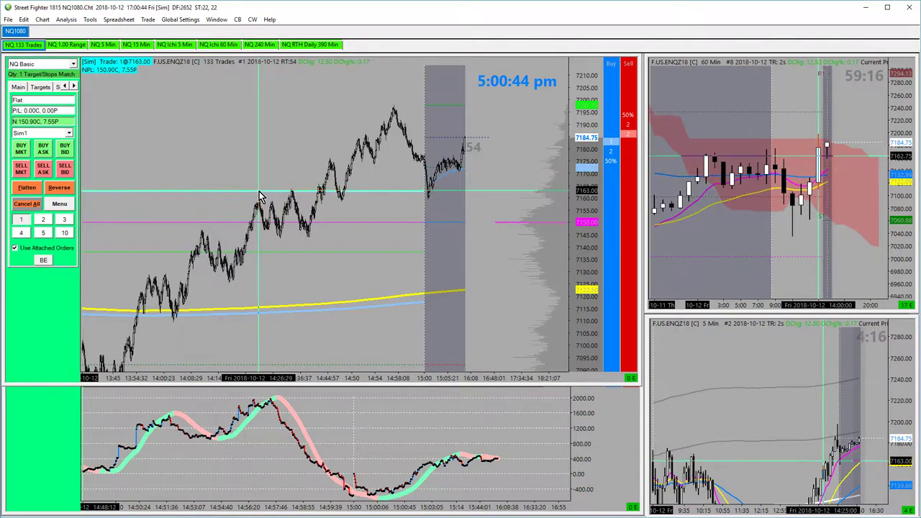
key(F6)
drag(340, 165, 47, 283)
key(Escape)
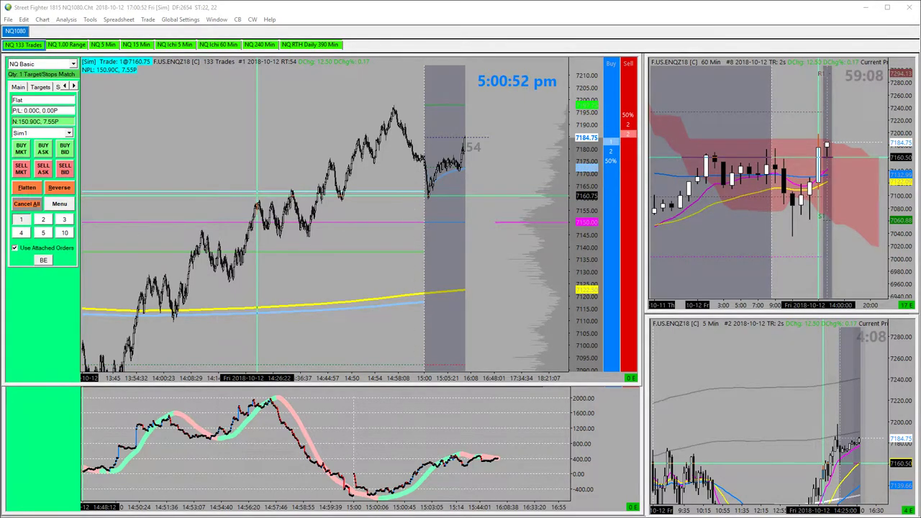
drag(251, 385, 214, 512)
drag(446, 514, 439, 382)
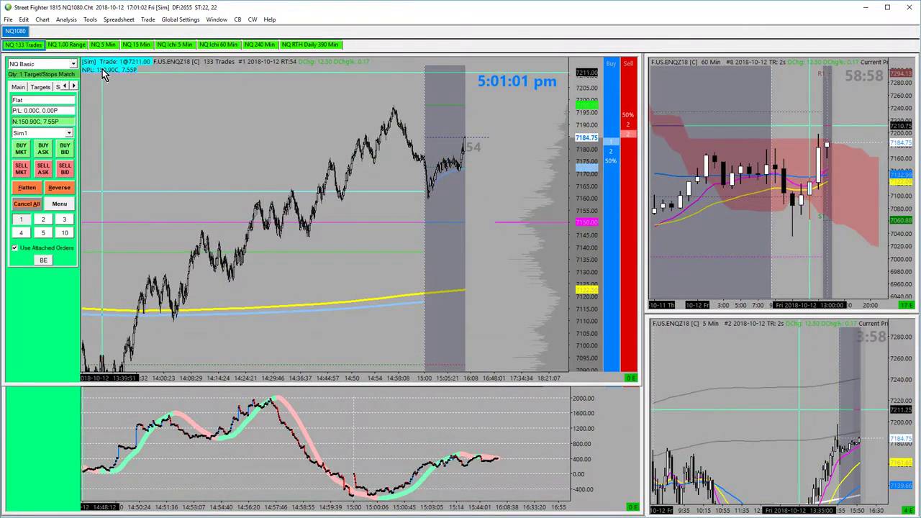
View the NQ 1.00 Range chart and return to the NQ 133 Trades chart.
click(67, 46)
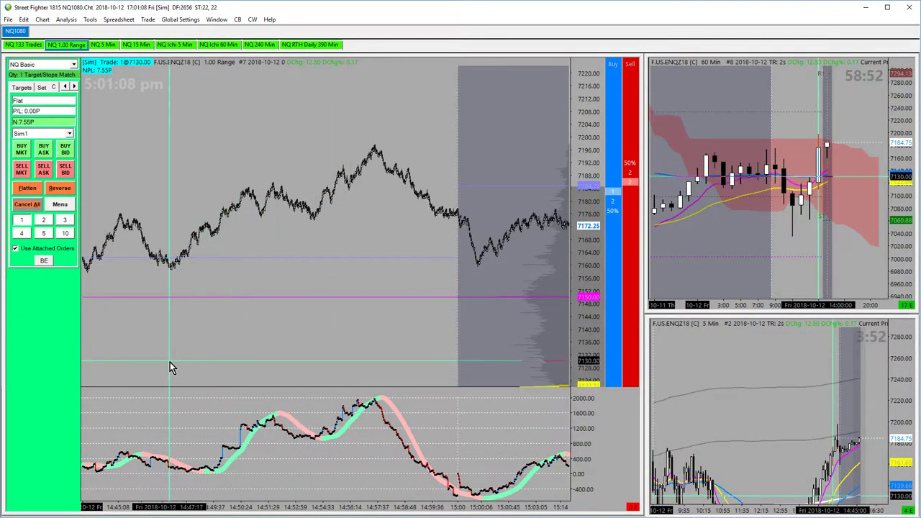
click(23, 45)
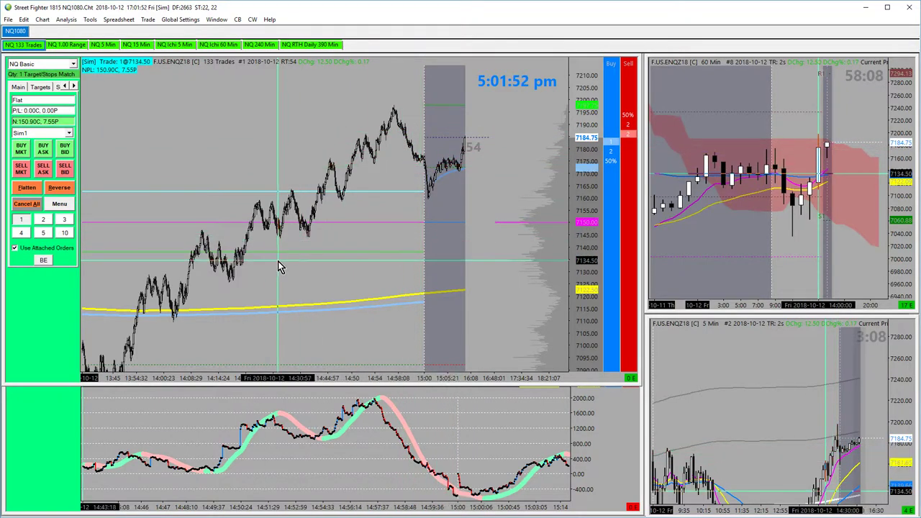
Examine the NQ 133 Trades chart backward through the October 12 day and overnight sessions to the October 11 close.
scroll(312, 263, up, 5)
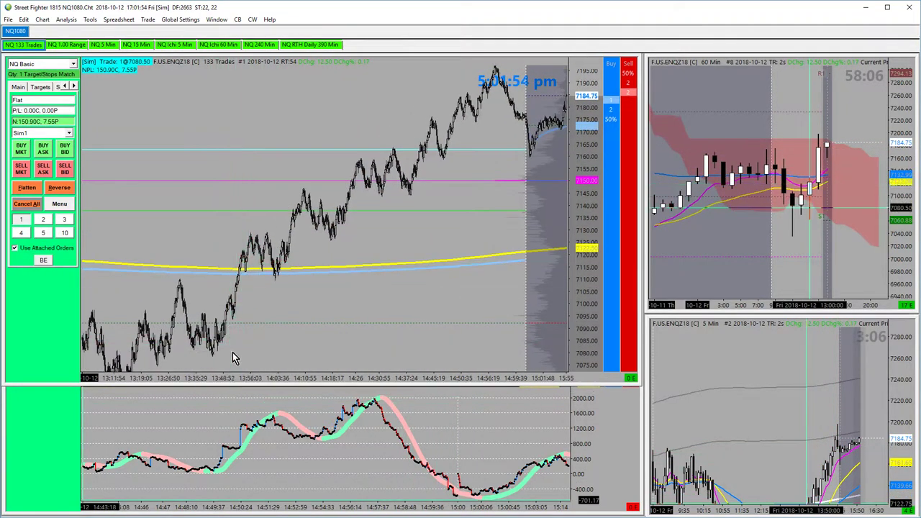
scroll(295, 340, down, 2)
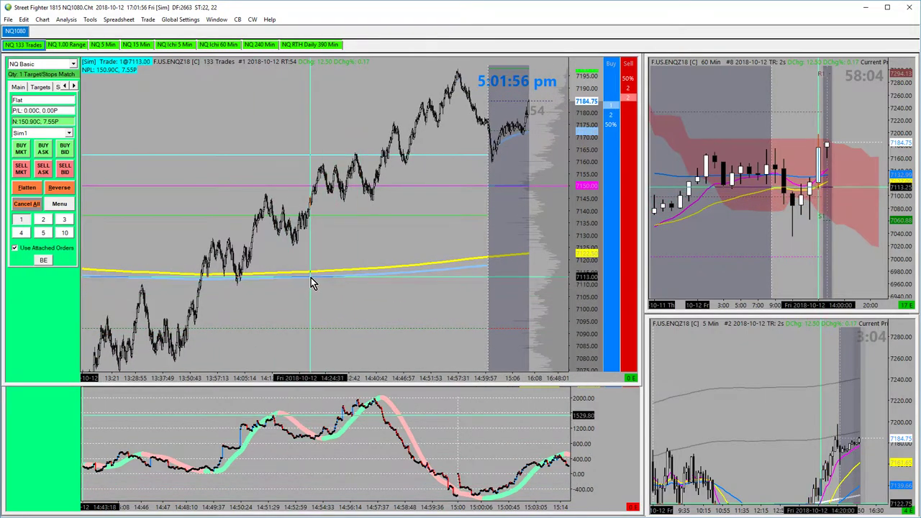
scroll(216, 273, up, 8)
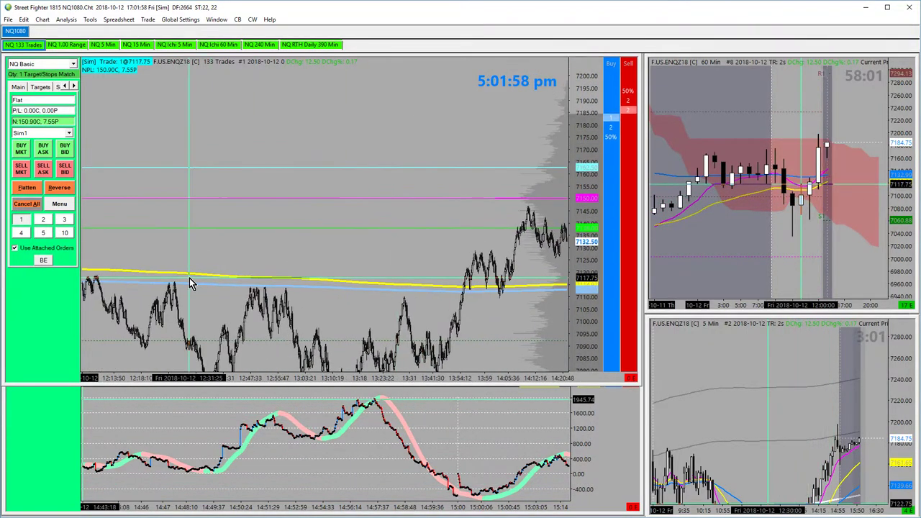
scroll(191, 282, up, 10)
scroll(187, 234, up, 10)
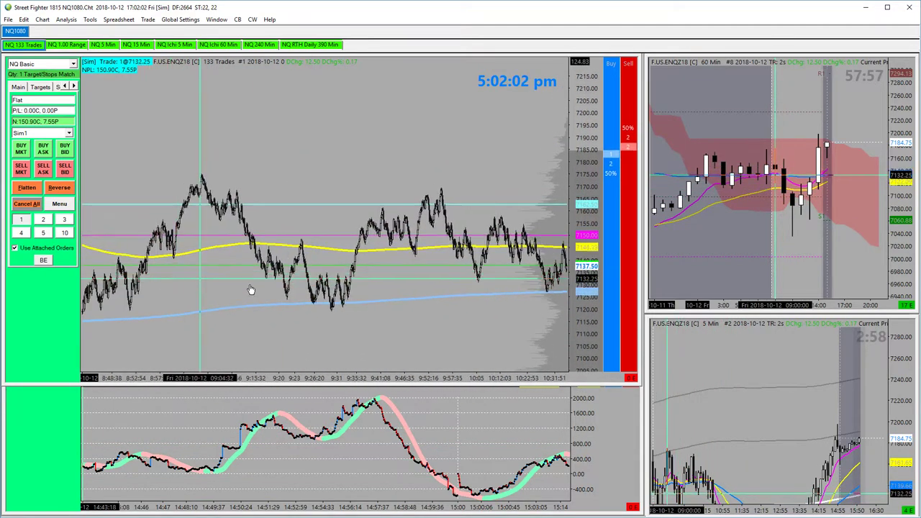
scroll(221, 286, up, 4)
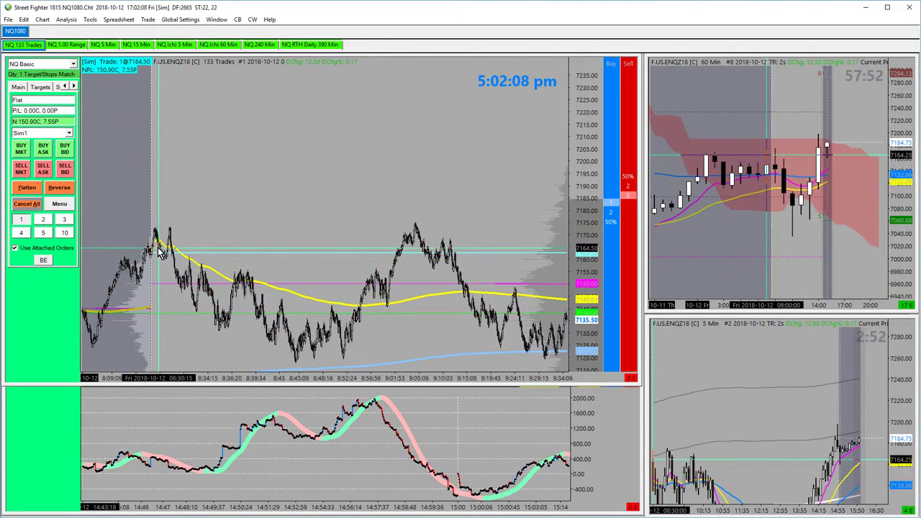
scroll(271, 328, up, 3)
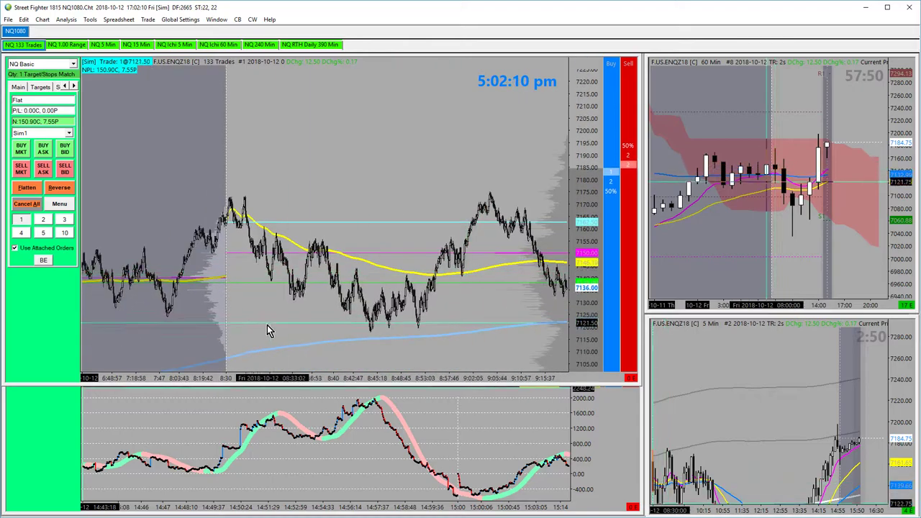
scroll(195, 281, up, 10)
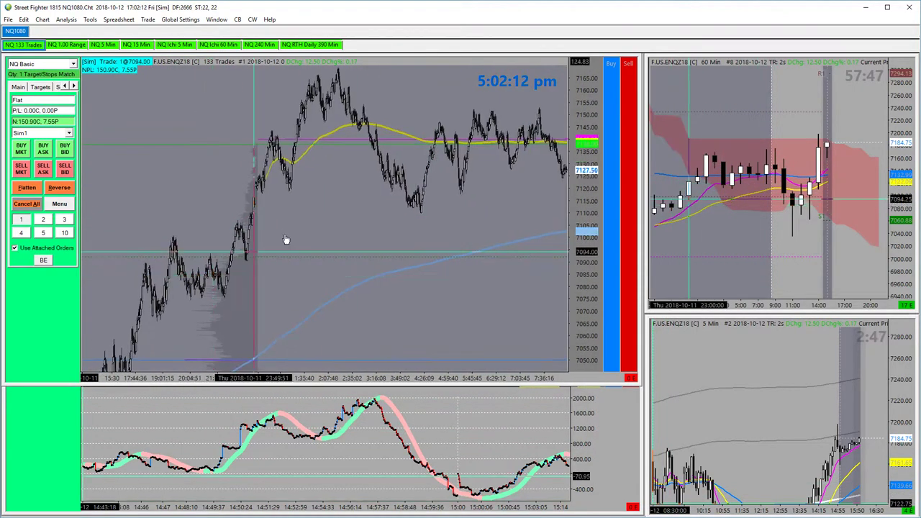
scroll(263, 252, up, 8)
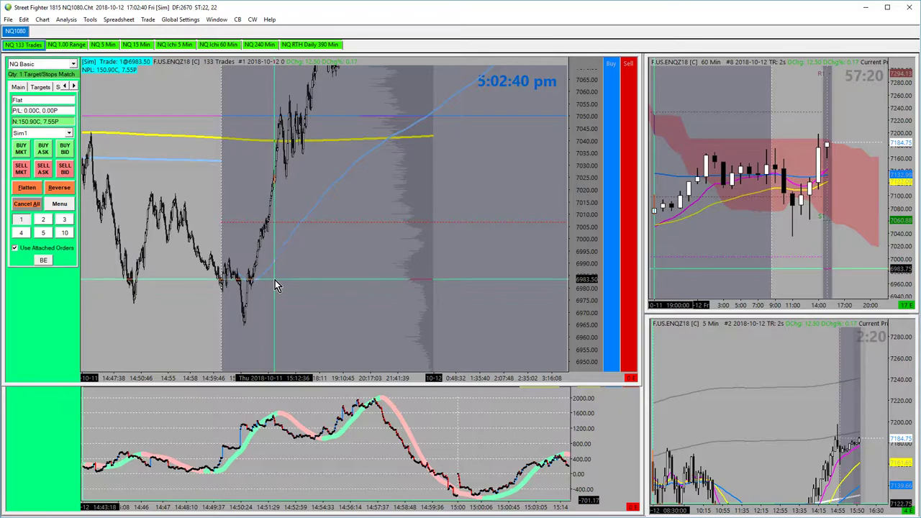
Compress the price scale and examine the overnight session from the October 11 close to the 8:30 open on October 12.
drag(576, 166, 568, 187)
drag(481, 191, 331, 300)
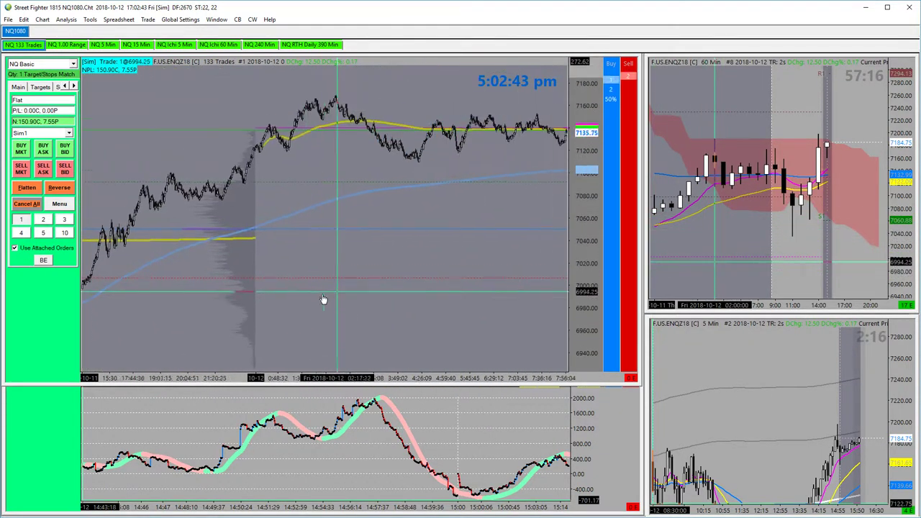
drag(120, 302, 318, 273)
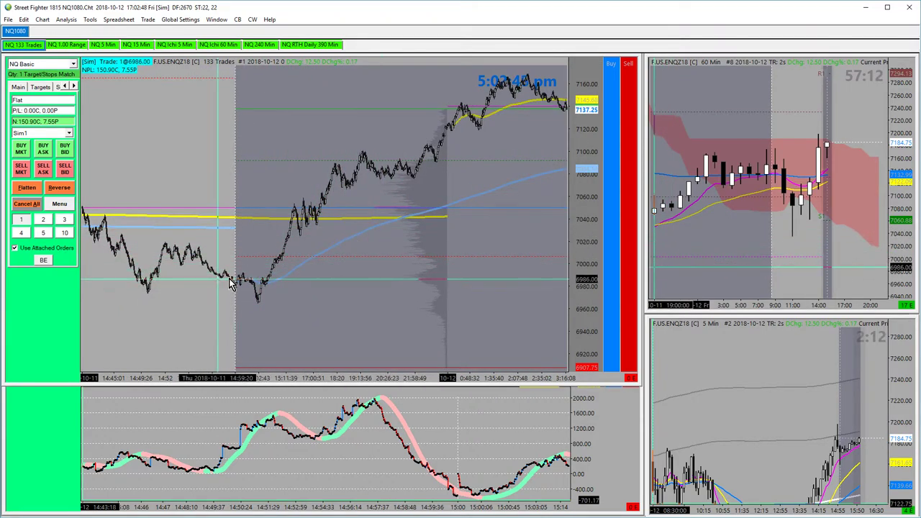
drag(384, 238, 243, 296)
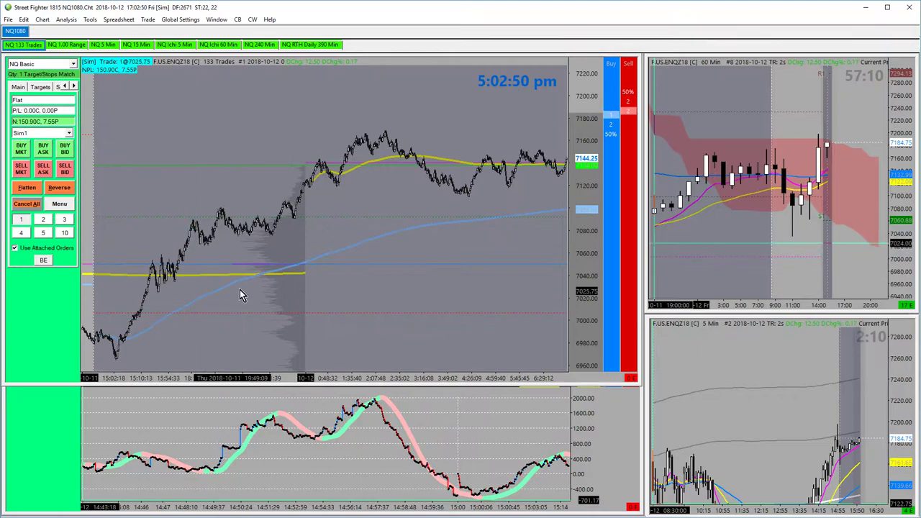
drag(473, 226, 268, 266)
scroll(267, 266, down, 5)
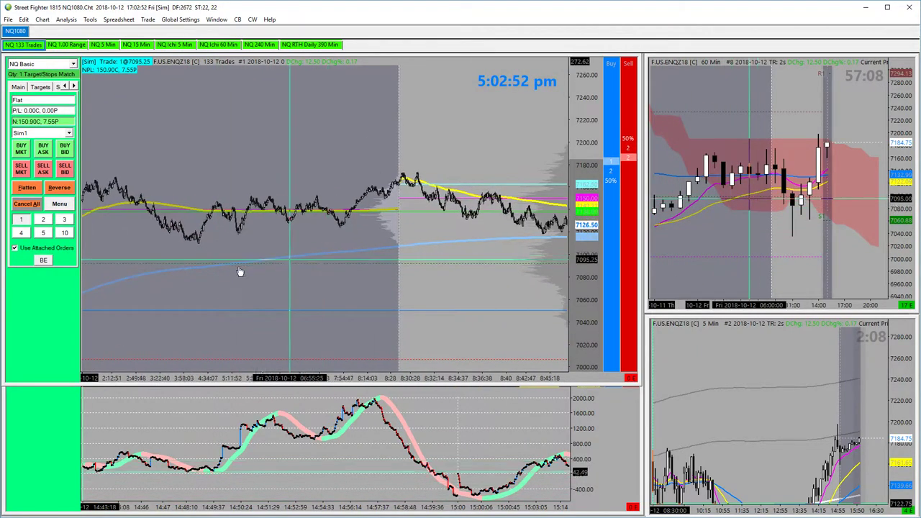
scroll(267, 216, down, 6)
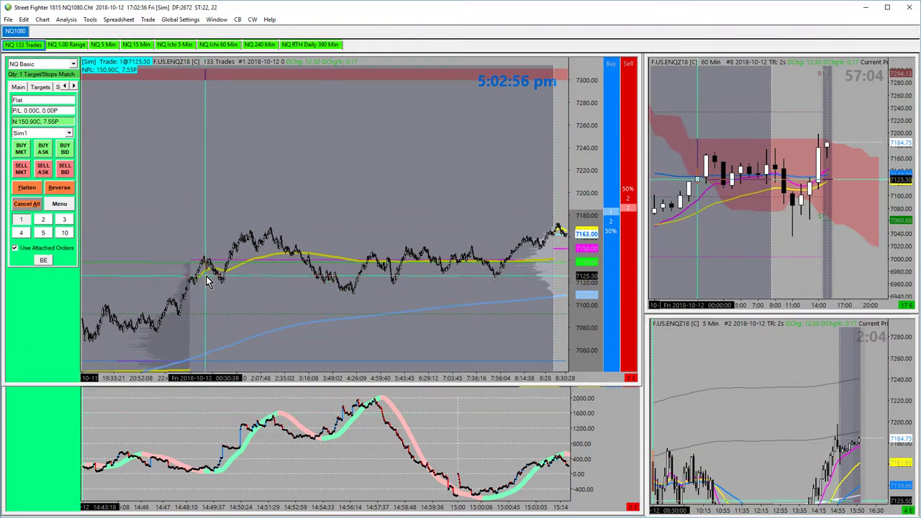
scroll(190, 286, down, 3)
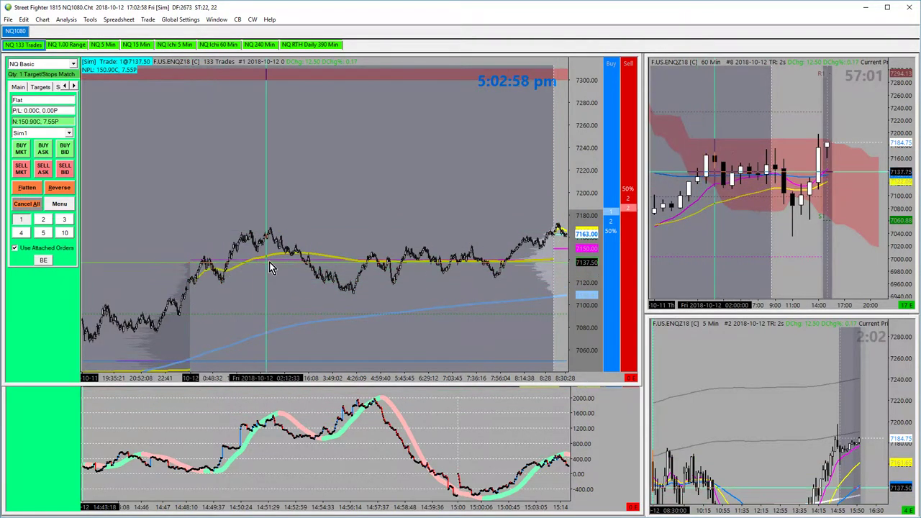
scroll(380, 261, down, 5)
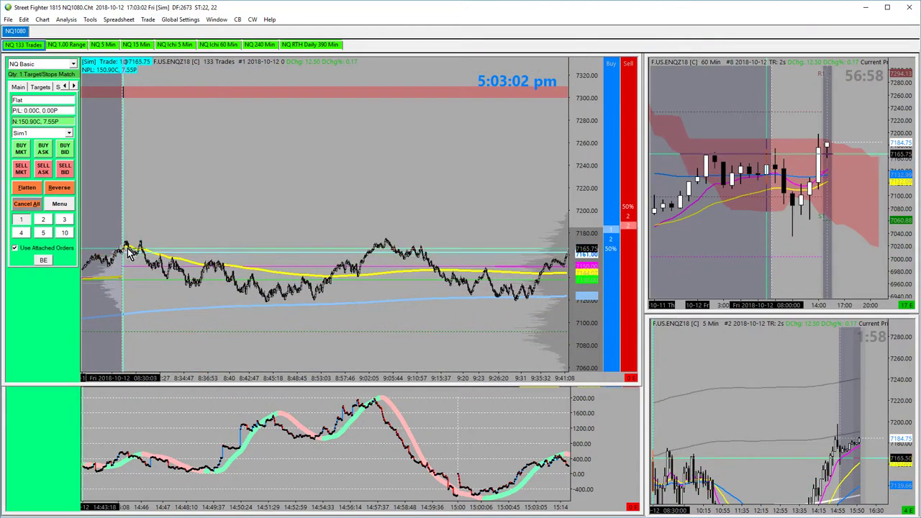
Examine the October 12 morning price action from the 8:30 open against the average lines and horizontal price levels.
scroll(170, 240, up, 2)
scroll(139, 251, down, 1)
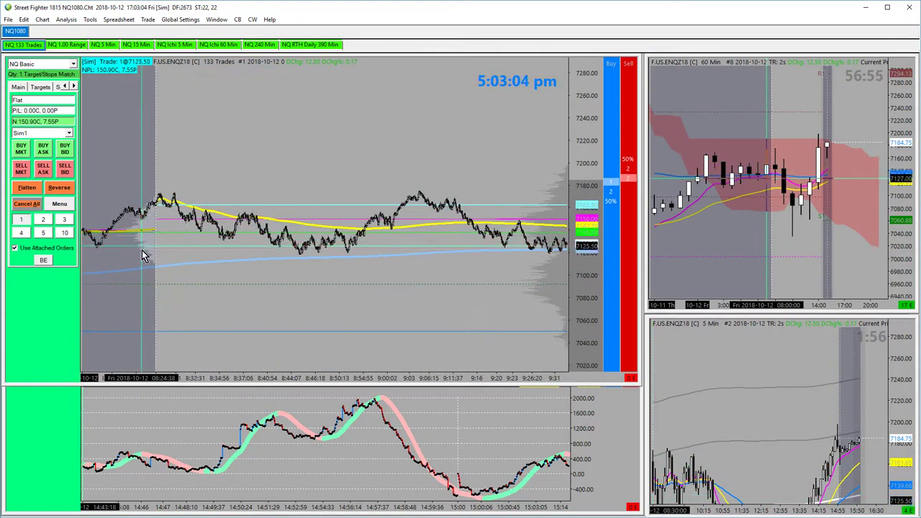
scroll(146, 248, down, 1)
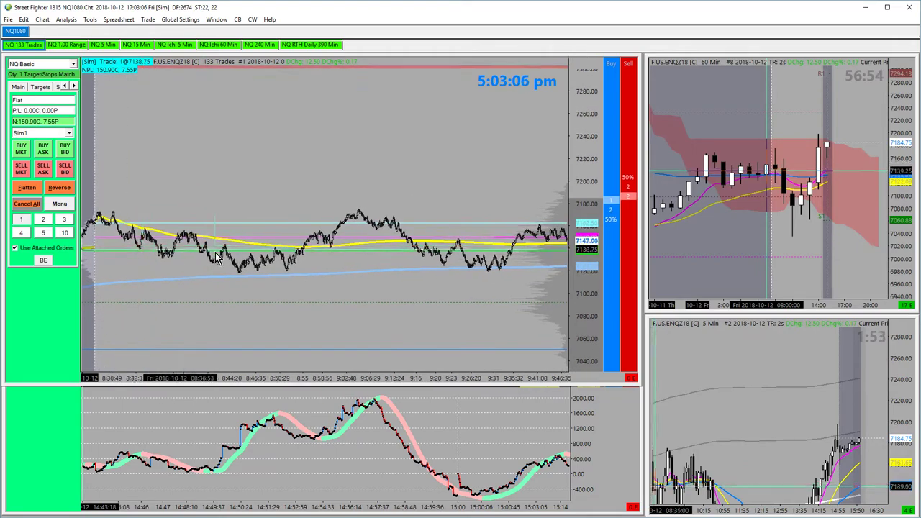
scroll(181, 257, up, 1)
scroll(211, 233, down, 1)
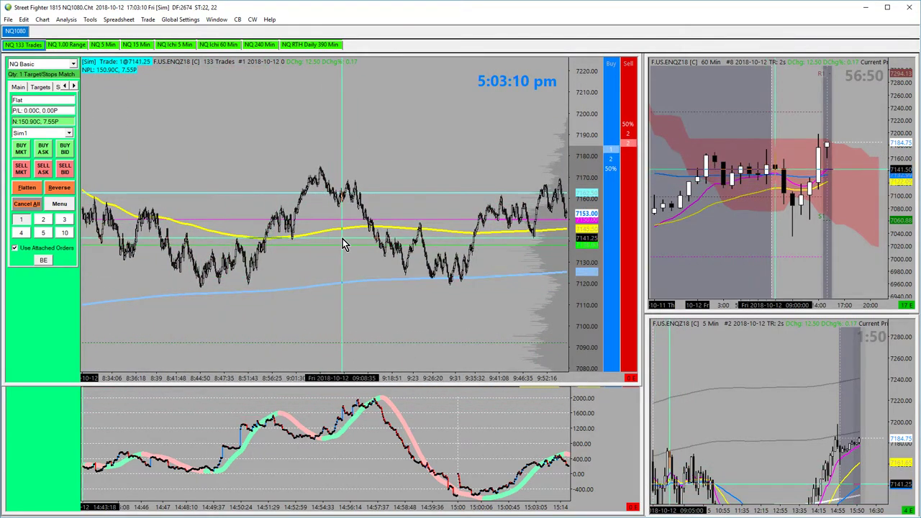
scroll(327, 248, down, 2)
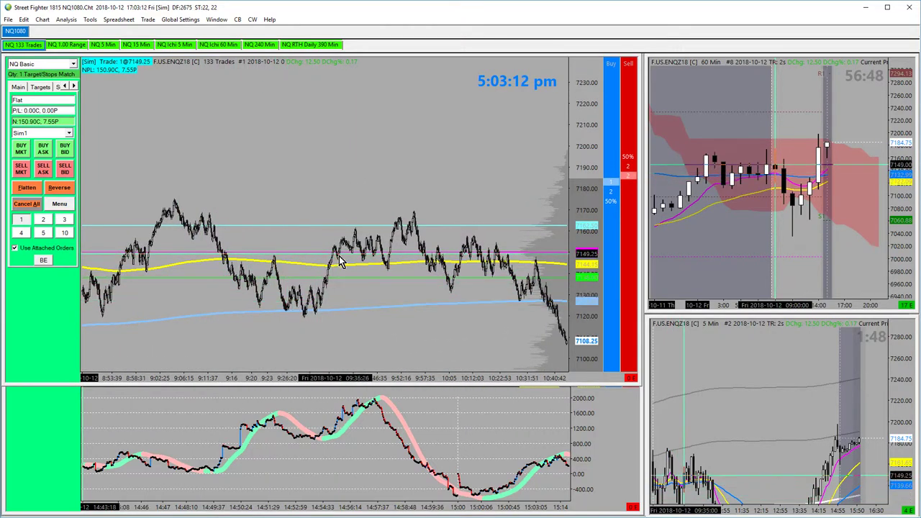
scroll(319, 285, down, 1)
scroll(379, 279, down, 2)
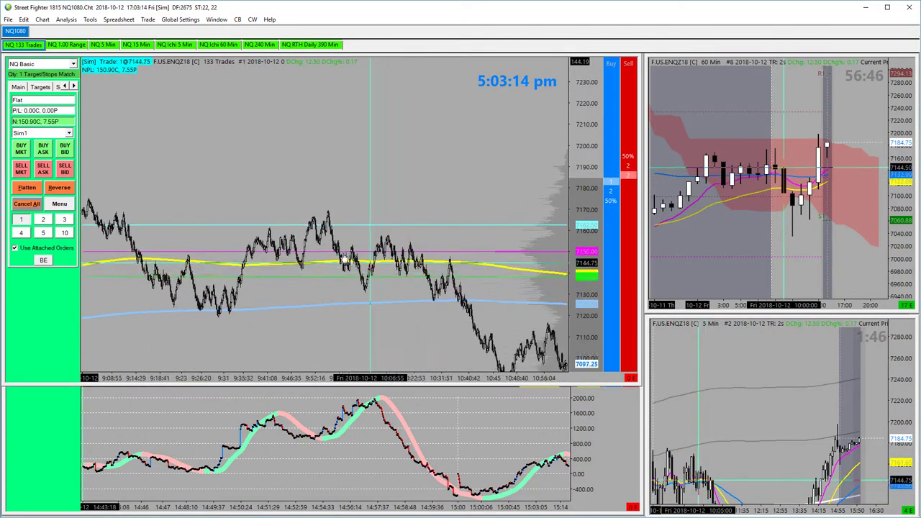
scroll(417, 273, up, 1)
scroll(252, 281, up, 5)
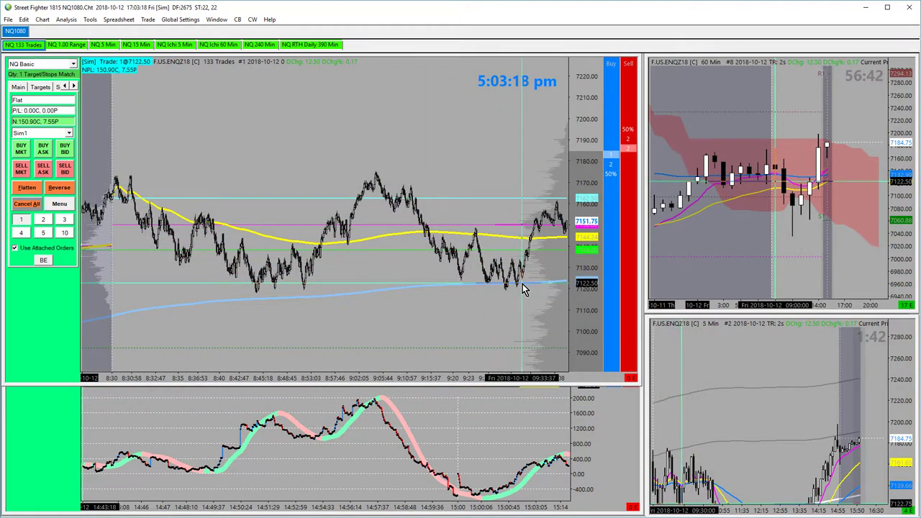
scroll(504, 288, down, 5)
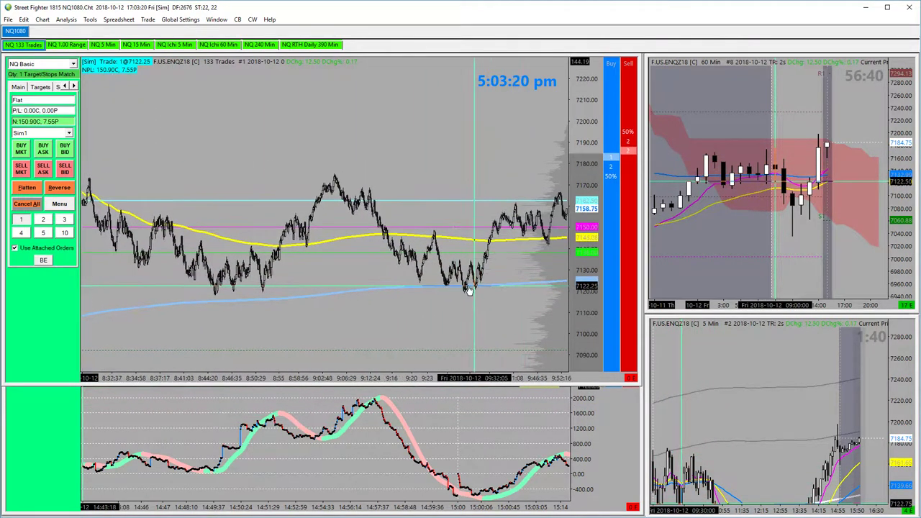
scroll(318, 270, down, 2)
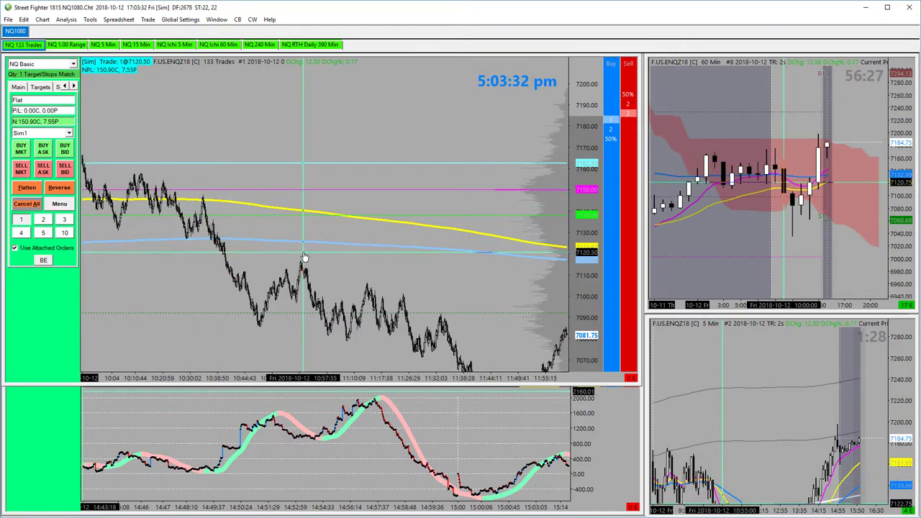
Examine the late-morning and afternoon price action up to the latest bars, and return to the October 12 8:30 open.
scroll(338, 252, up, 5)
scroll(325, 227, down, 15)
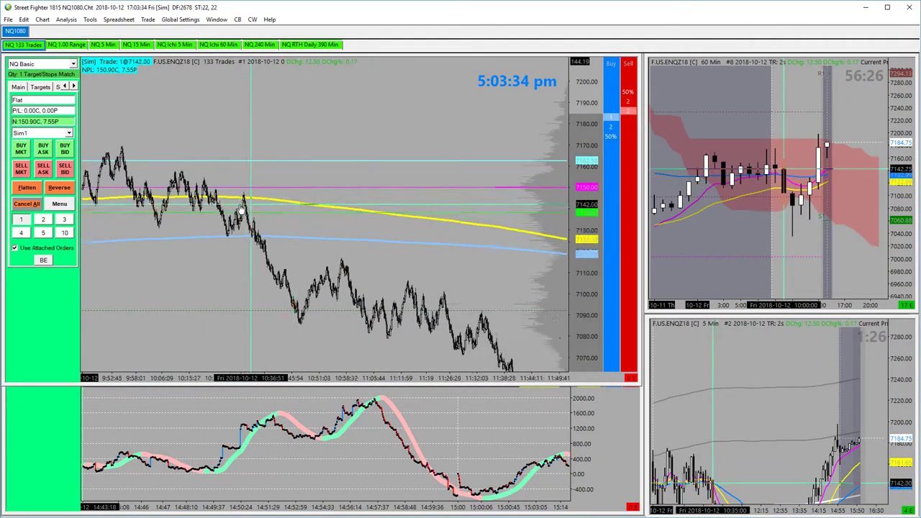
scroll(257, 224, down, 5)
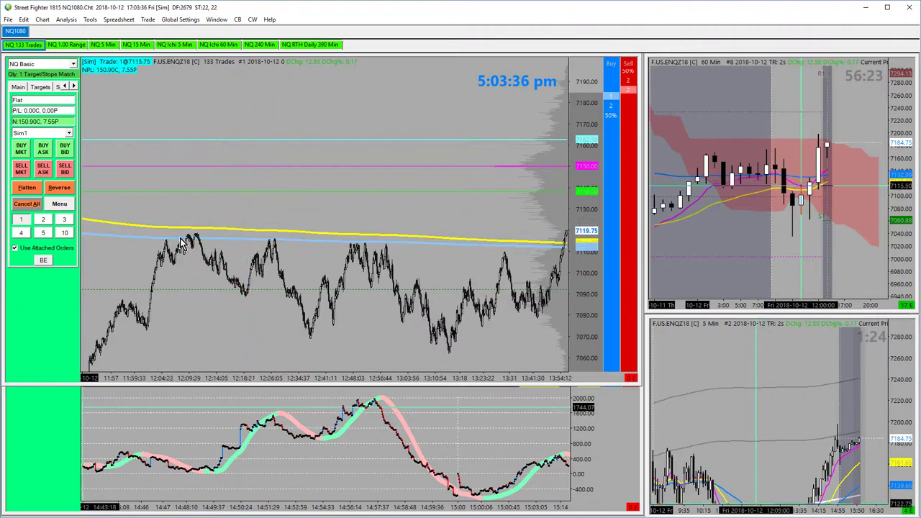
scroll(321, 250, down, 10)
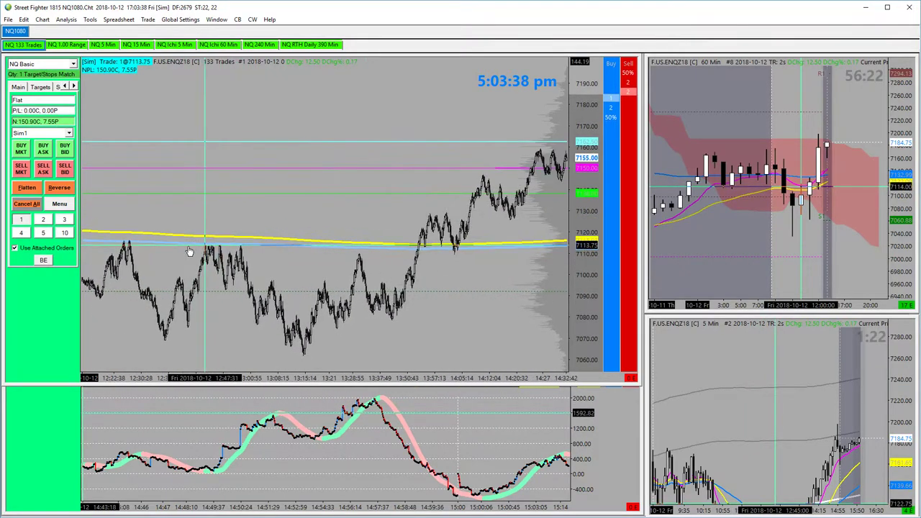
scroll(303, 281, down, 8)
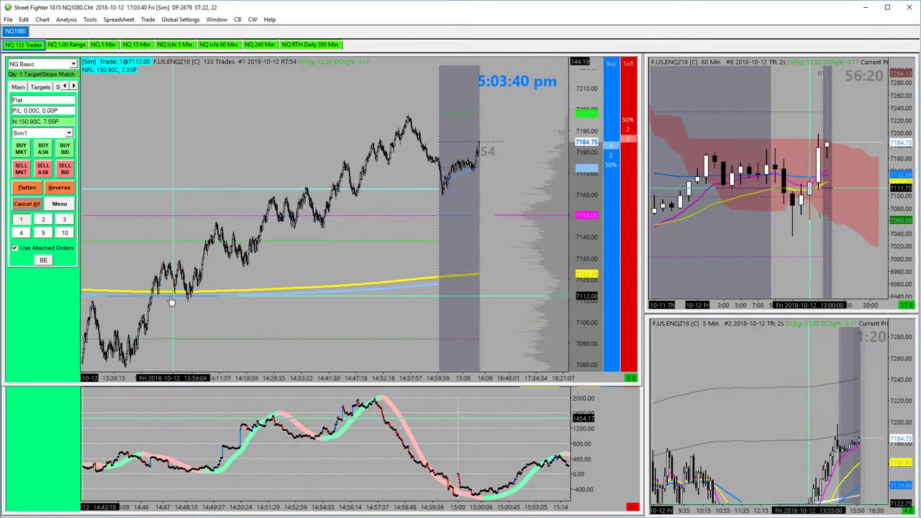
scroll(185, 230, up, 20)
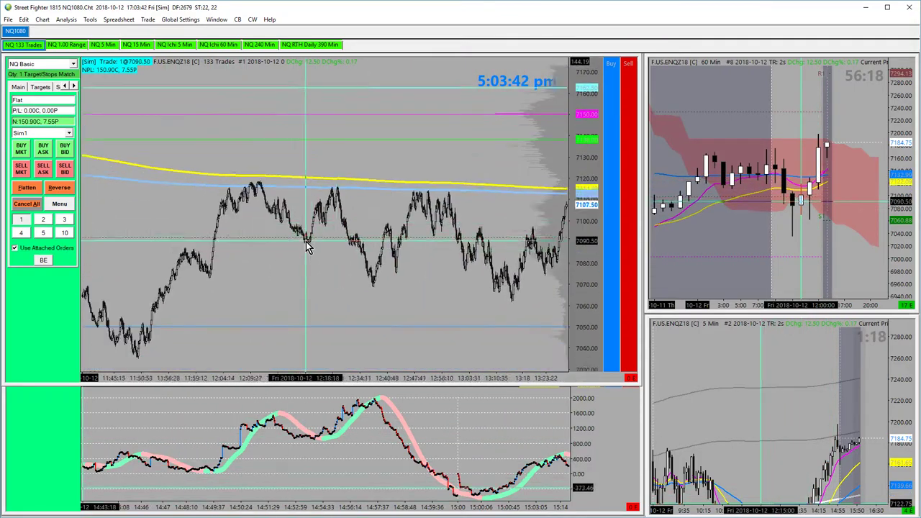
scroll(278, 300, up, 20)
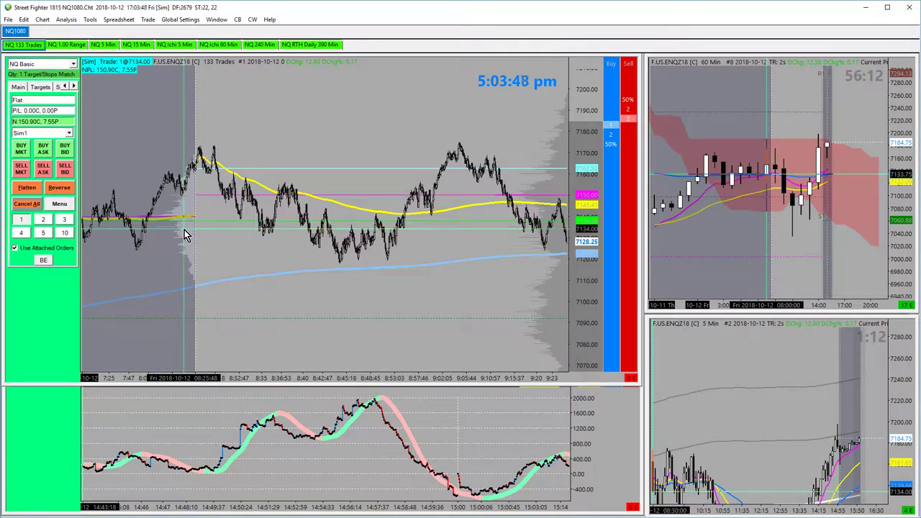
Open the settings of the NQ 133 Trades chart's Vol Pro Current Day RTH study and examine its inputs and Draw Mode.
double_click(185, 235)
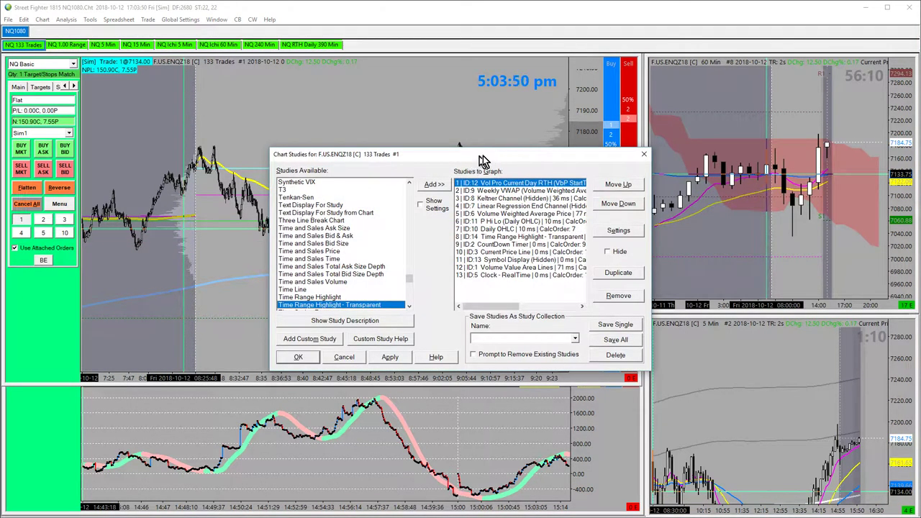
drag(471, 158, 639, 272)
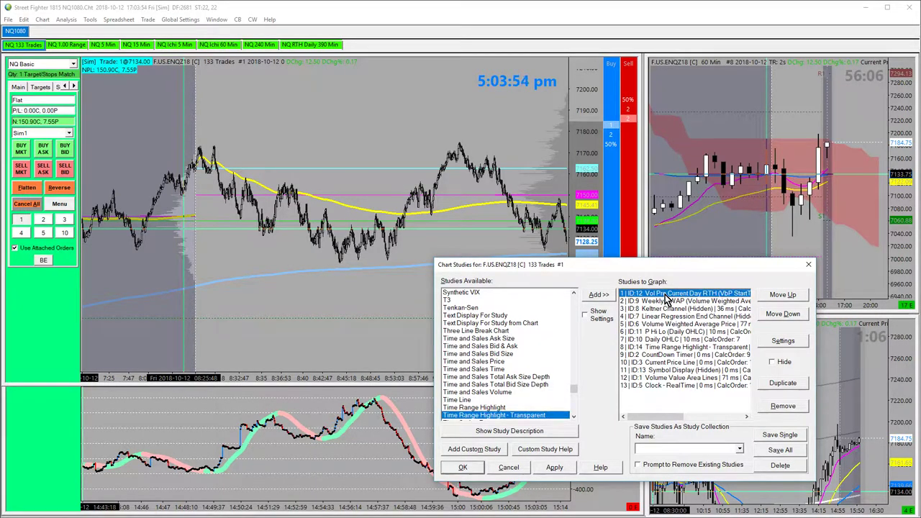
drag(675, 274, 350, 305)
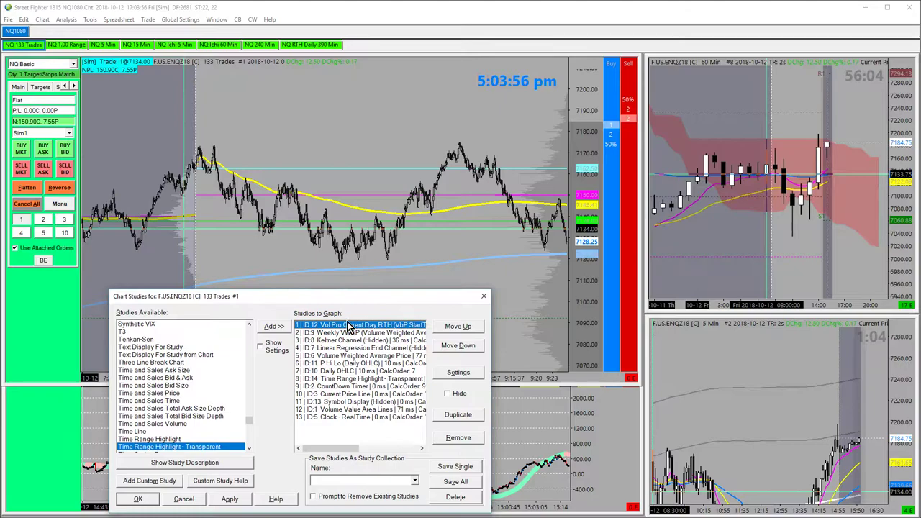
double_click(348, 331)
click(153, 282)
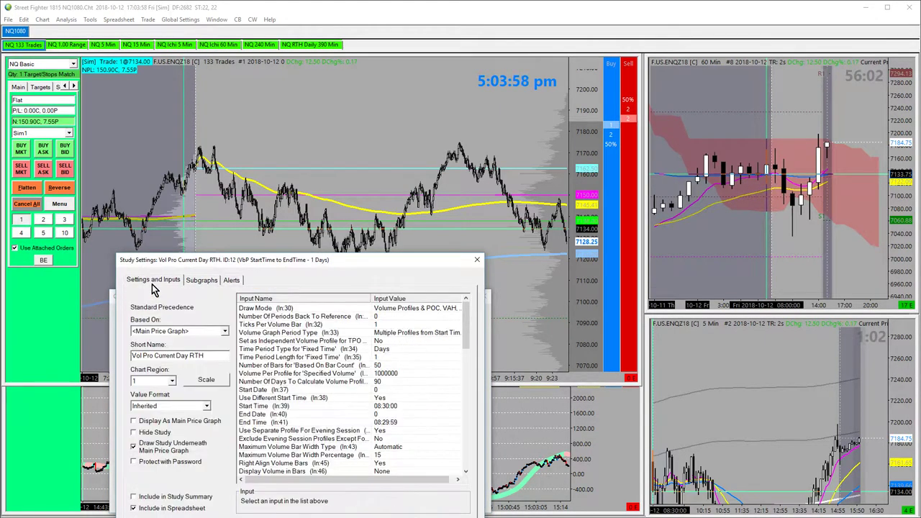
click(409, 309)
click(320, 501)
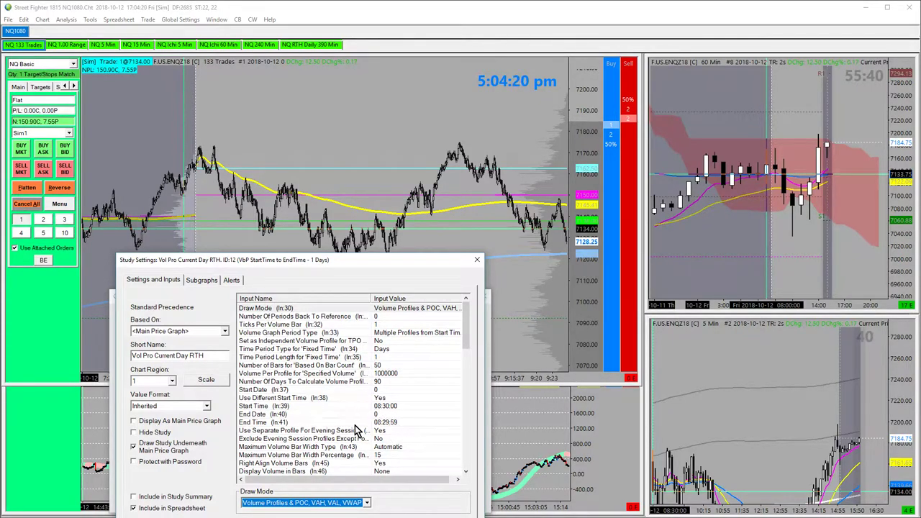
Set the Vol Pro Current Day RTH study's End Time to 14:59:59 and accept the study changes.
click(384, 423)
click(275, 502)
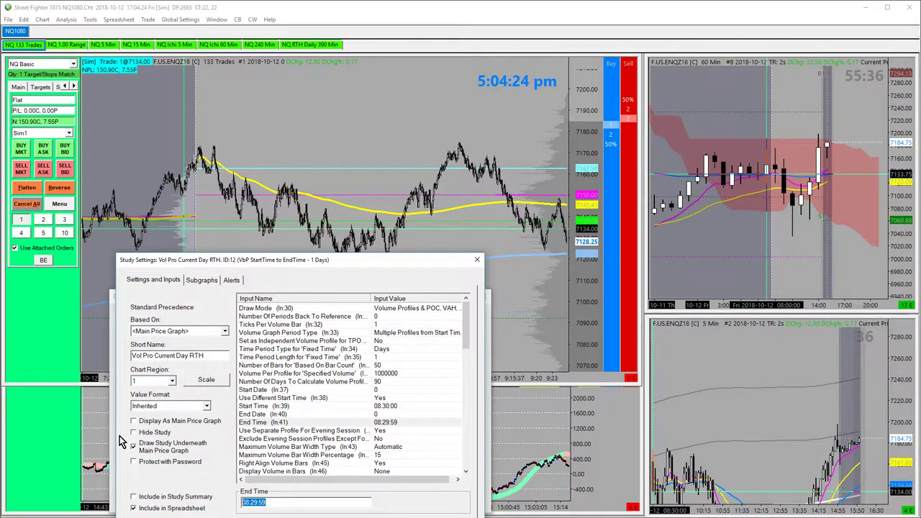
text(15)
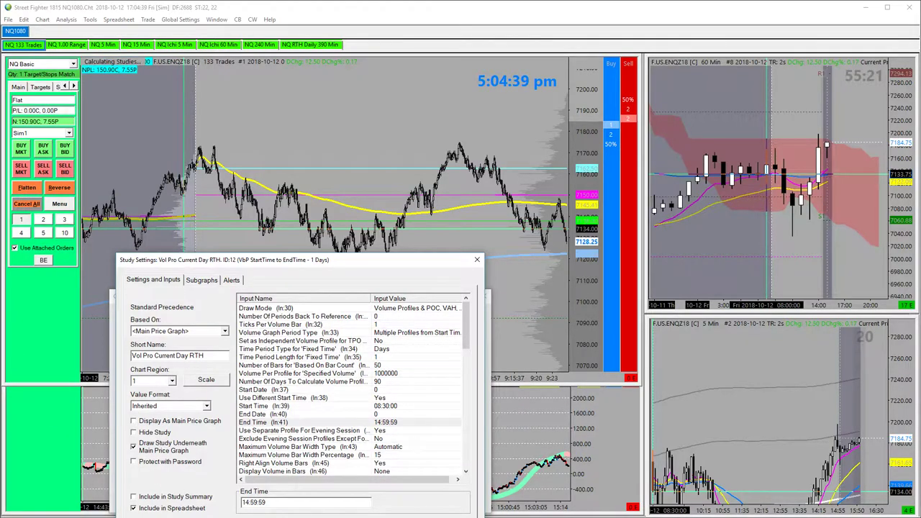
key(Return)
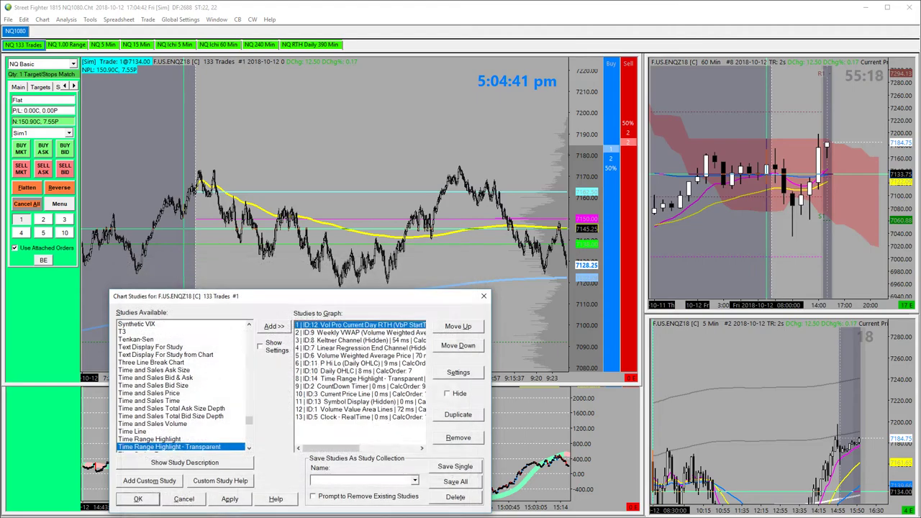
click(138, 499)
Review the studies used on the NQ 1.00 Range chart, including Cumulative Delta Bars - Volume, without changing anything.
key(ctrl+Tab)
drag(285, 256, 222, 307)
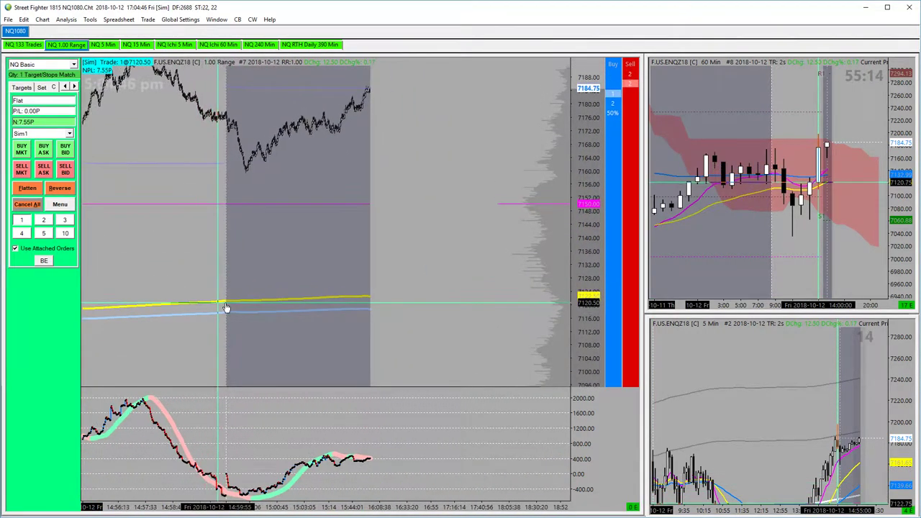
scroll(221, 308, up, 10)
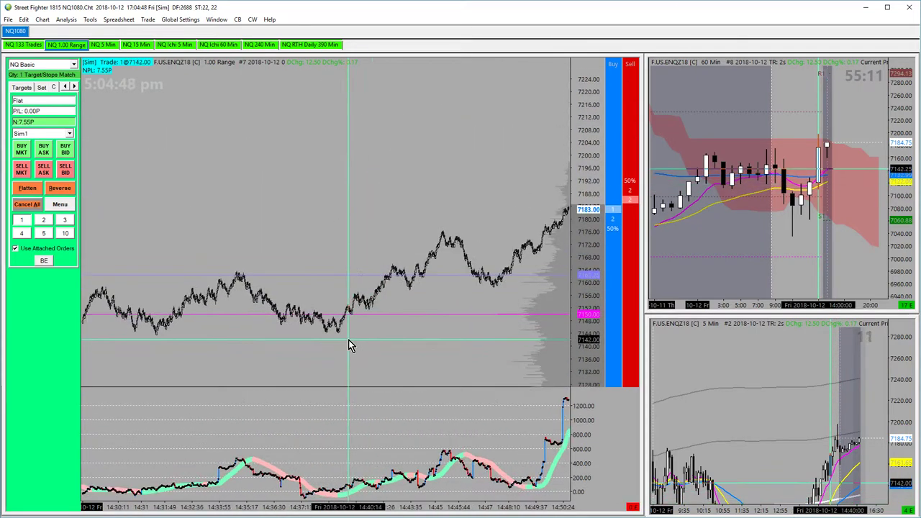
key(F6)
drag(492, 160, 293, 136)
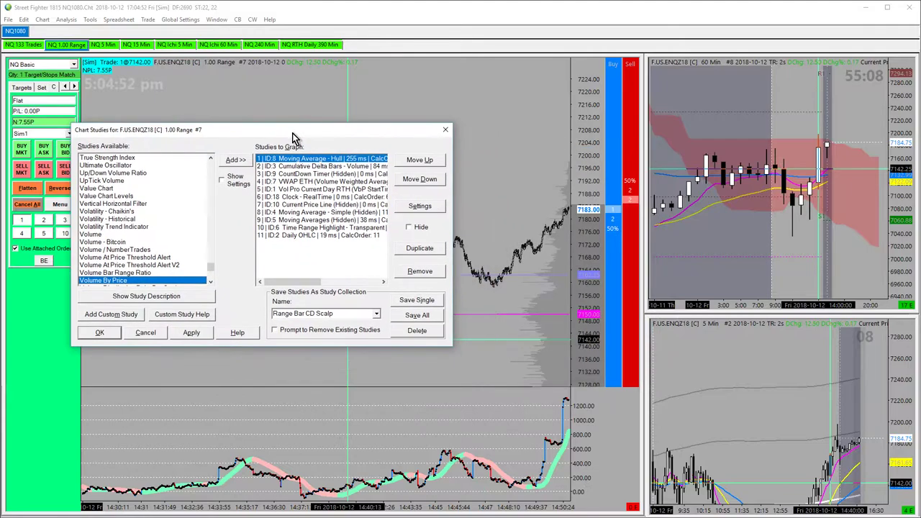
click(293, 166)
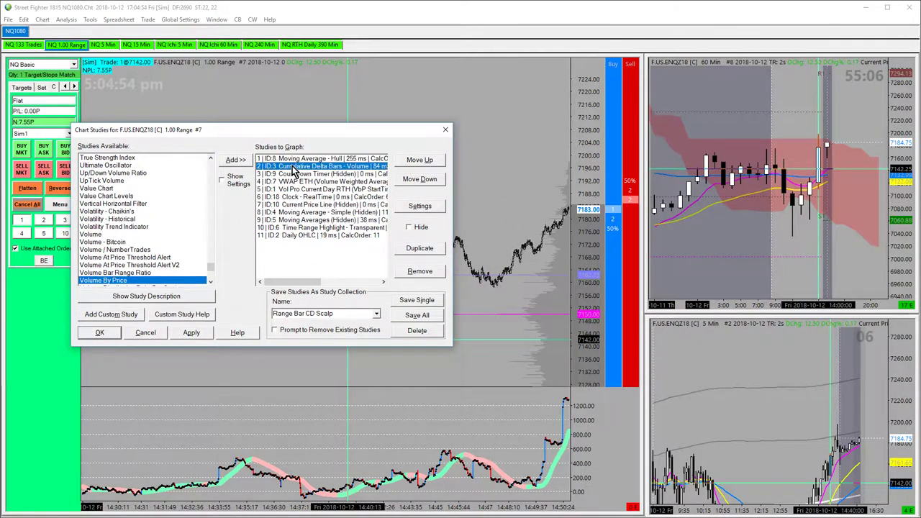
click(445, 129)
Check the session times in the NQ 133 Trades chart's settings and leave them unchanged.
click(14, 44)
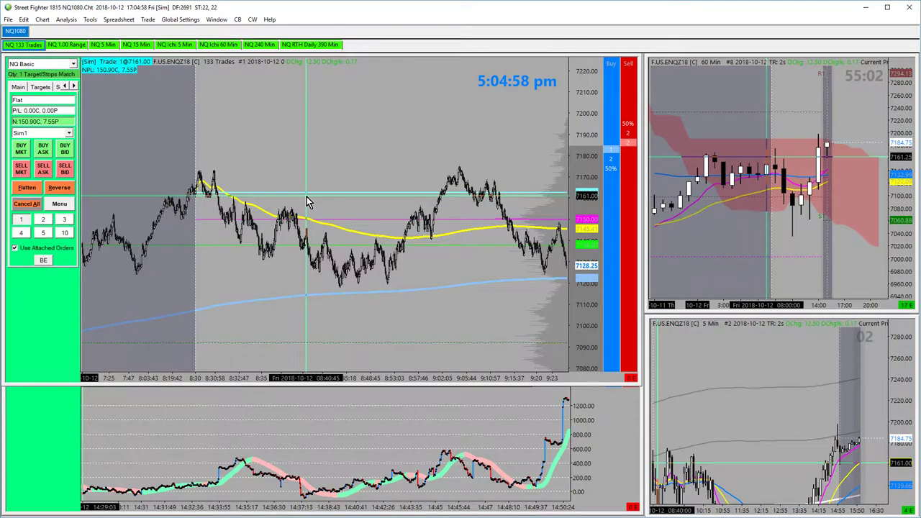
key(F5)
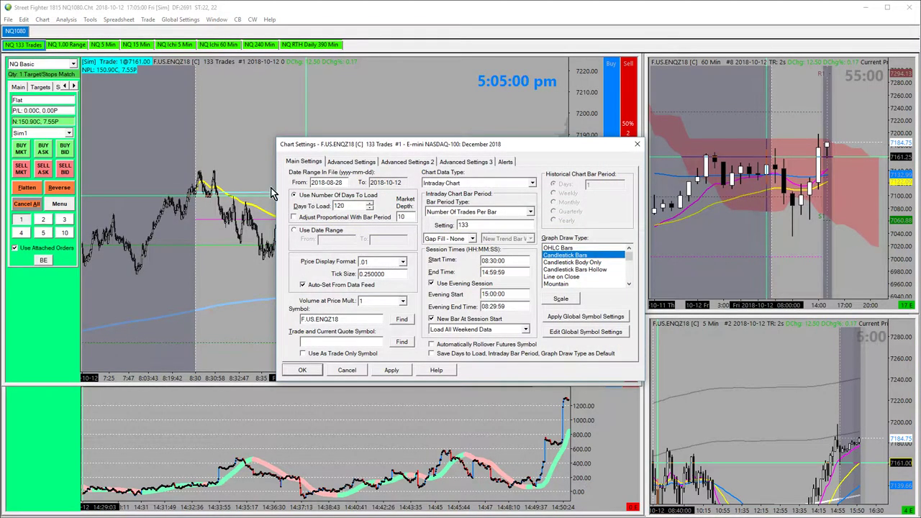
click(347, 371)
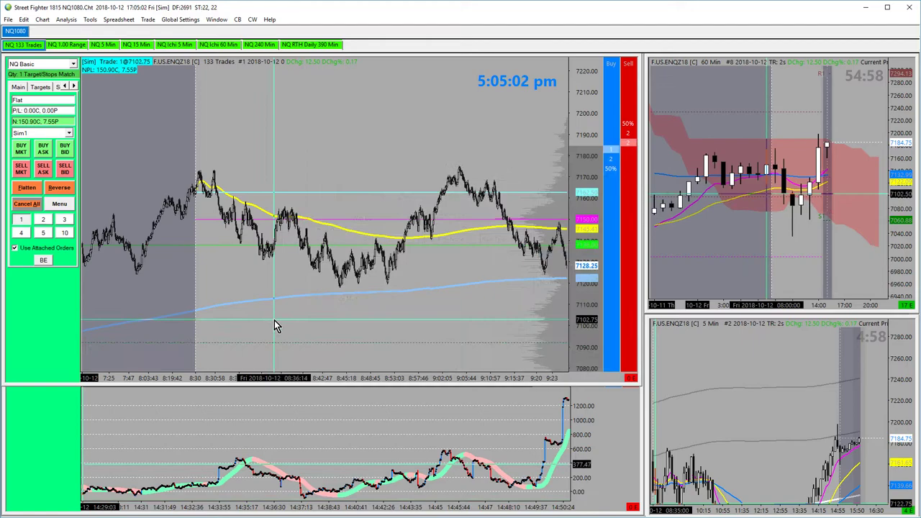
Remove the Weekly VWAP study from the NQ 133 Trades chart and apply the change.
key(F6)
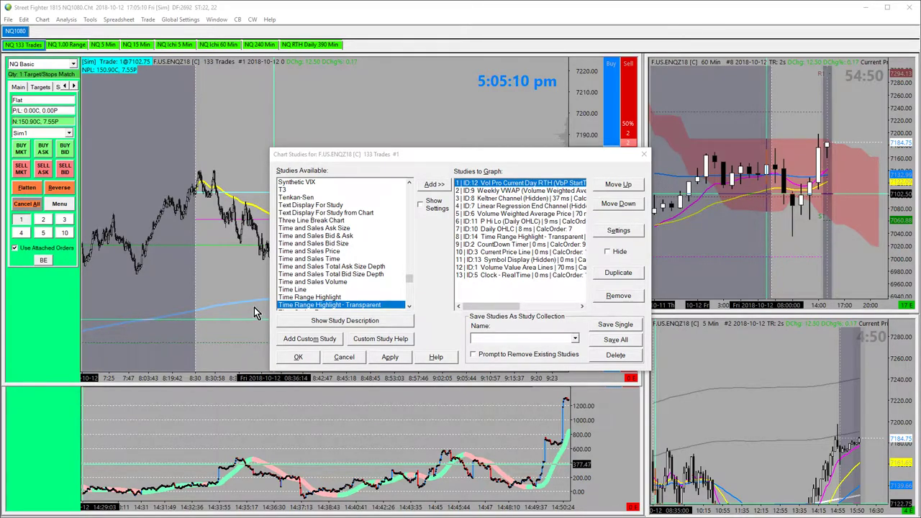
drag(367, 155, 314, 154)
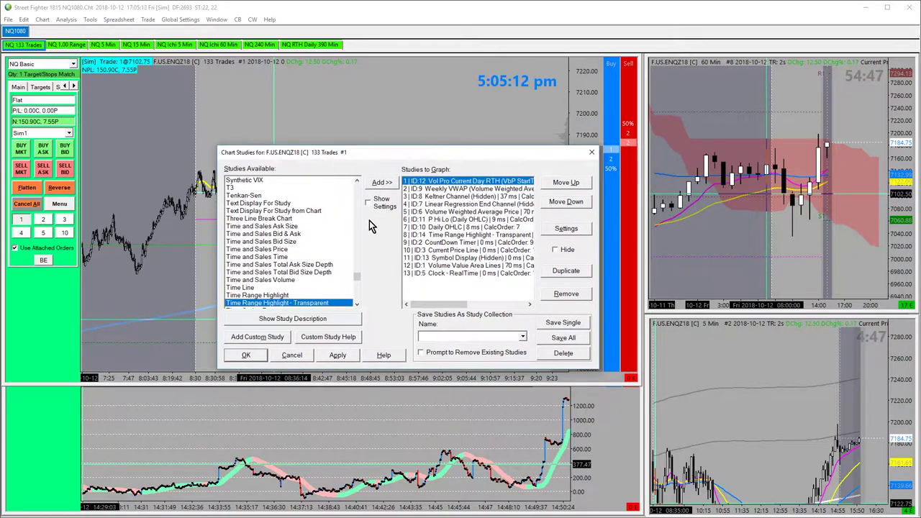
click(435, 191)
drag(445, 156, 325, 146)
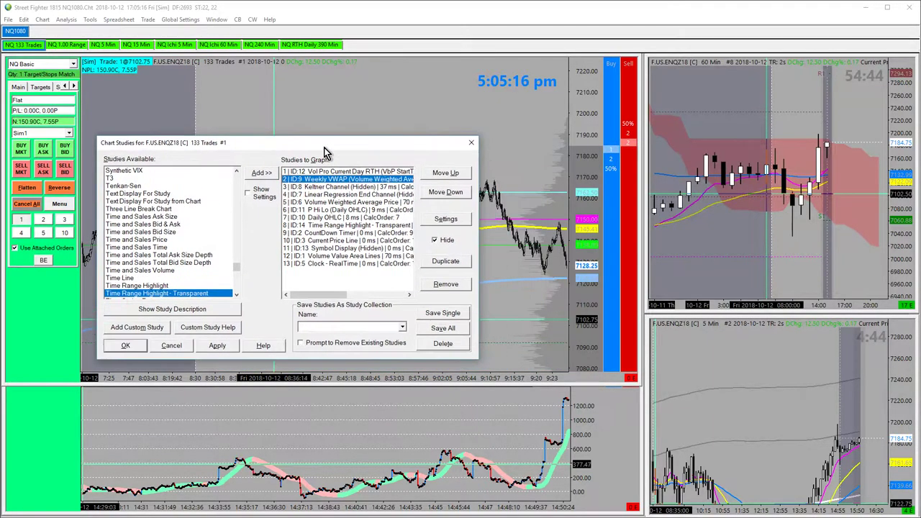
click(429, 288)
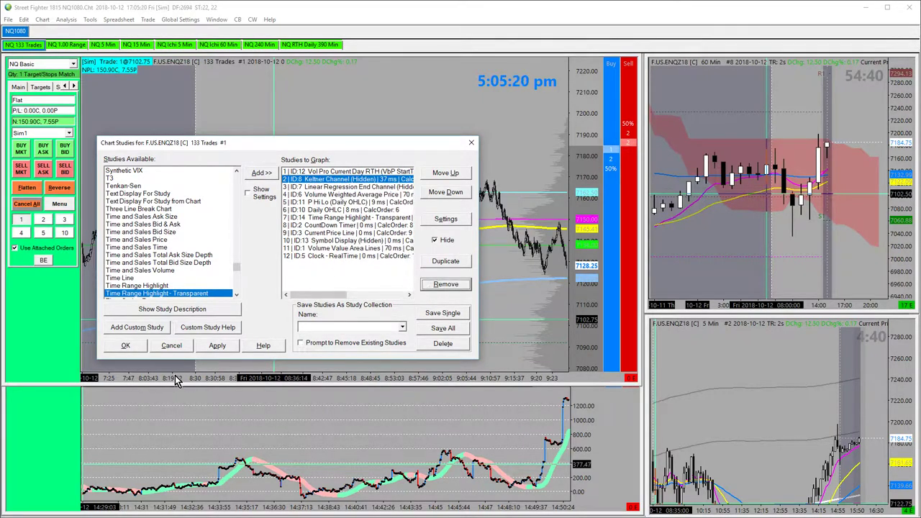
click(218, 348)
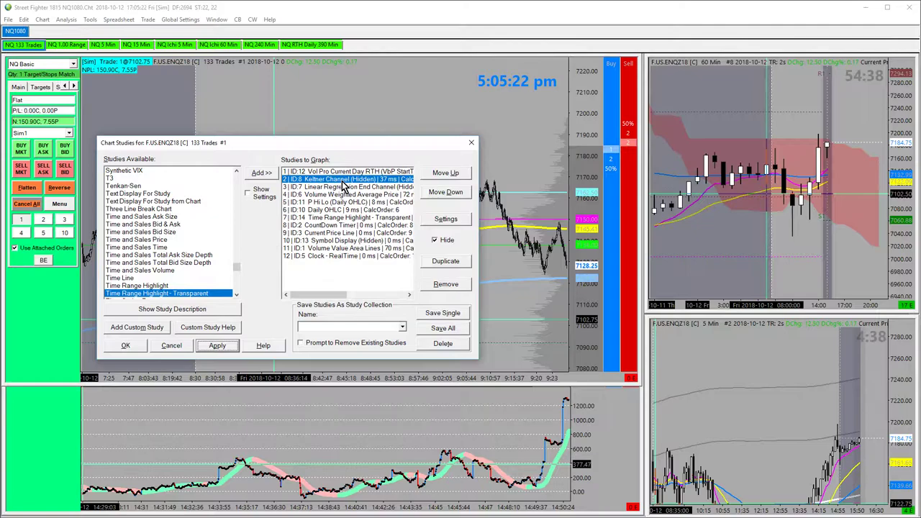
Remove the hidden Keltner Channel and Linear Regression End Channel studies from the NQ 133 Trades chart.
click(443, 286)
click(229, 346)
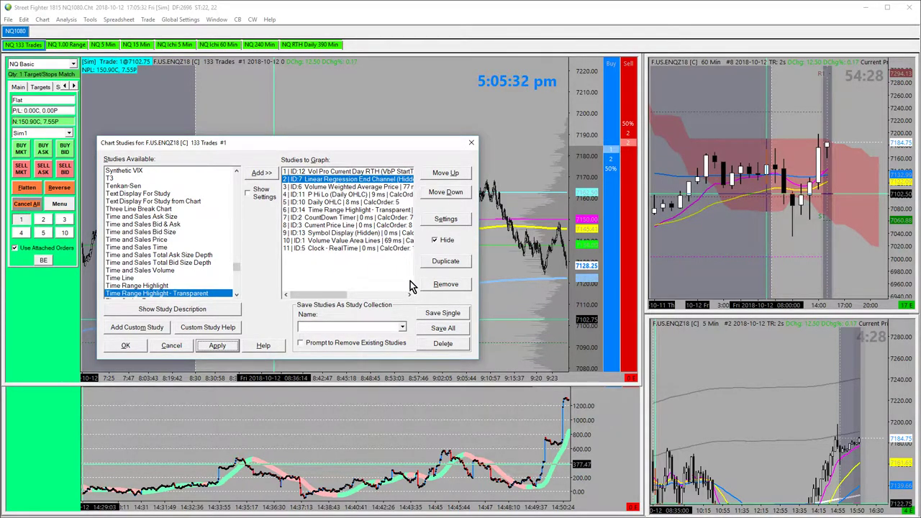
click(430, 288)
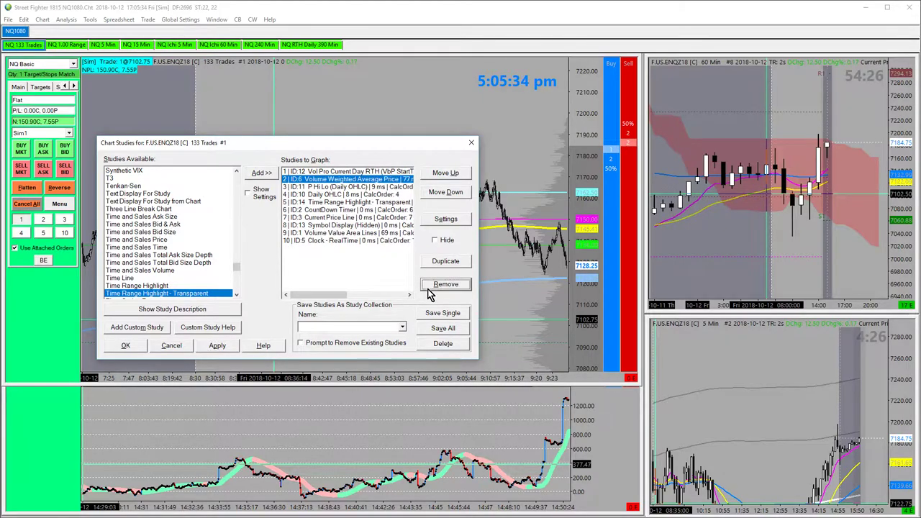
Select the P Hi Lo study on the chart and locate its base study, Daily OHLC, among the available studies.
click(335, 188)
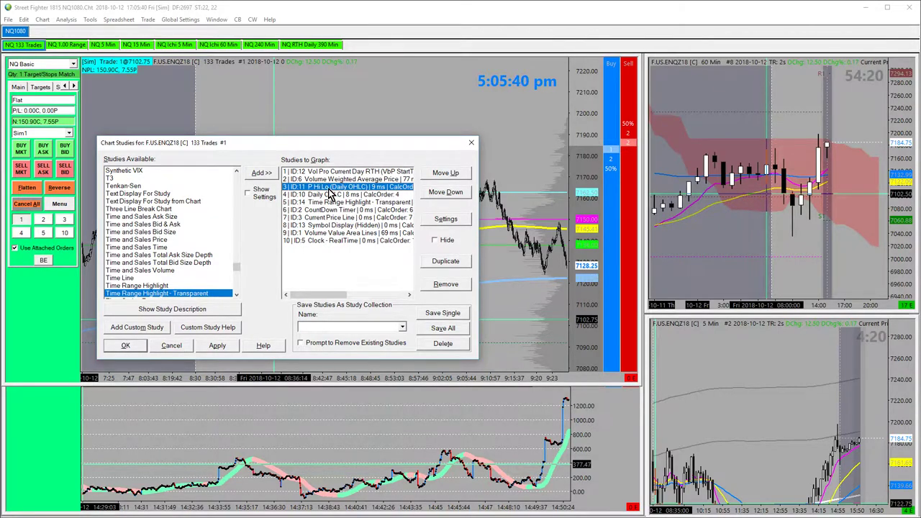
click(161, 247)
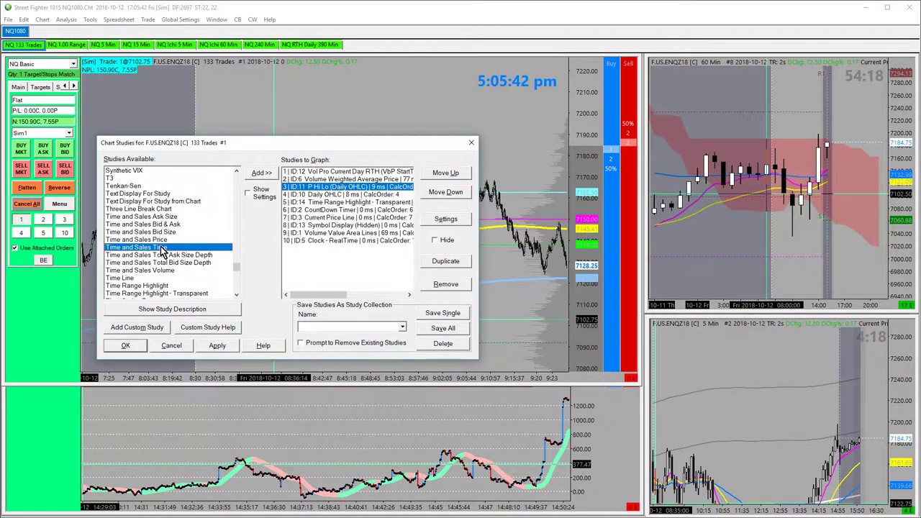
key(d)
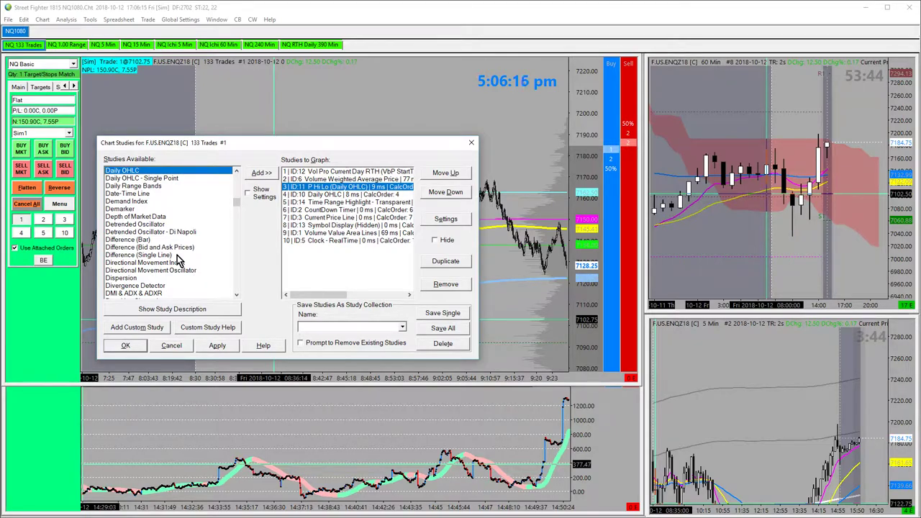
Review the inputs and subgraph draw styles of the chart's Daily OHLC study.
click(322, 195)
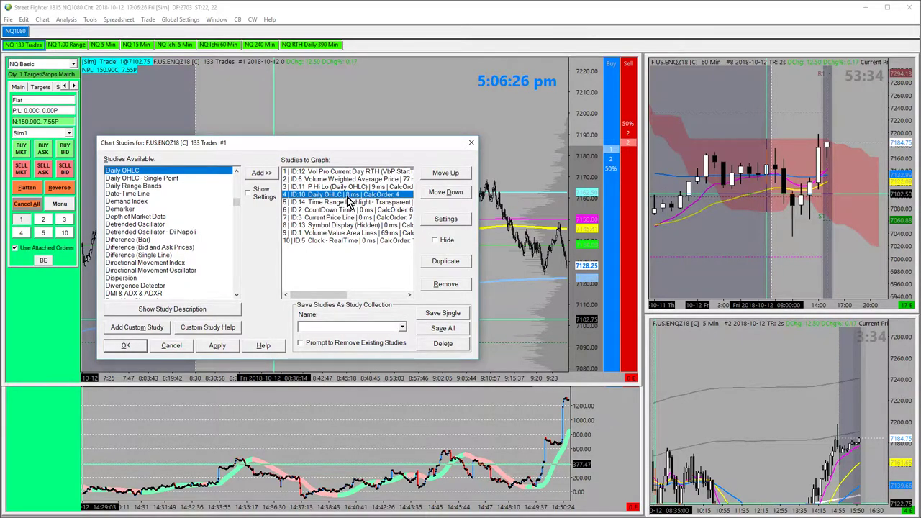
double_click(331, 196)
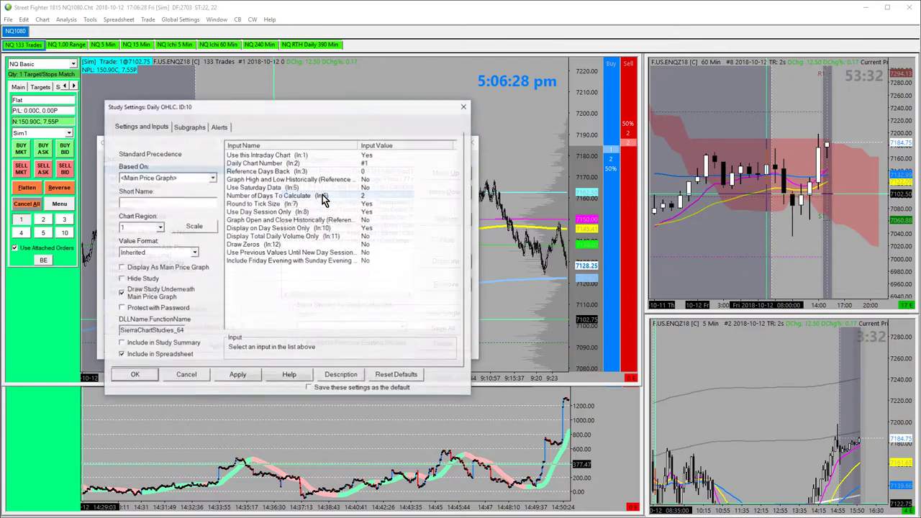
click(190, 127)
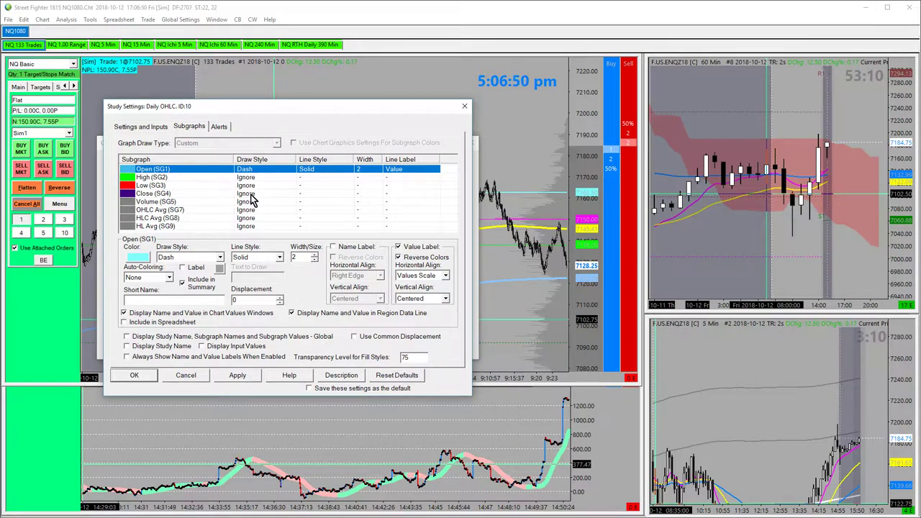
click(123, 375)
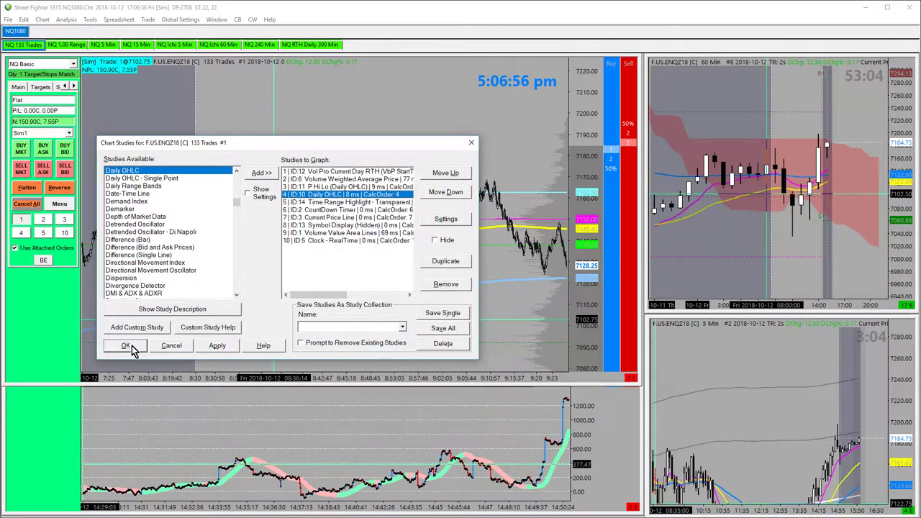
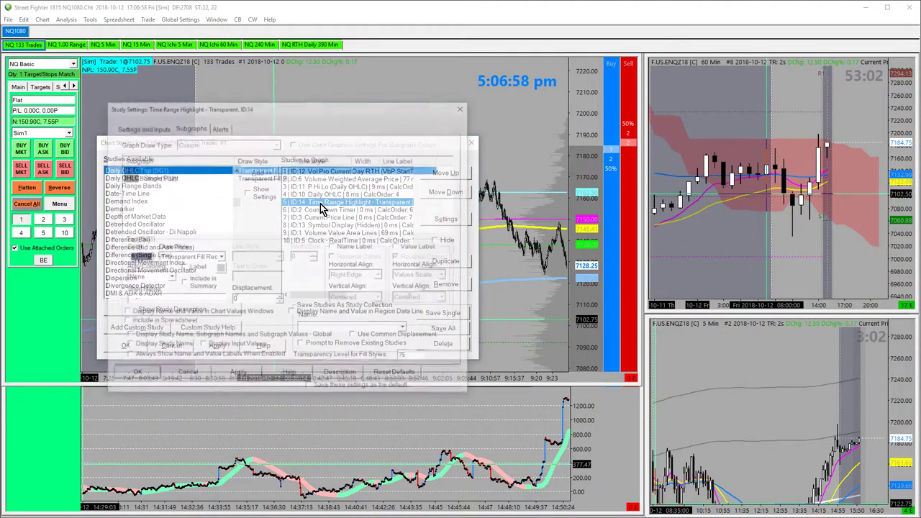
Review the Time Range Highlight - Transparent time inputs and the CountDown Timer entry, and accept the chart's revised study list.
click(142, 130)
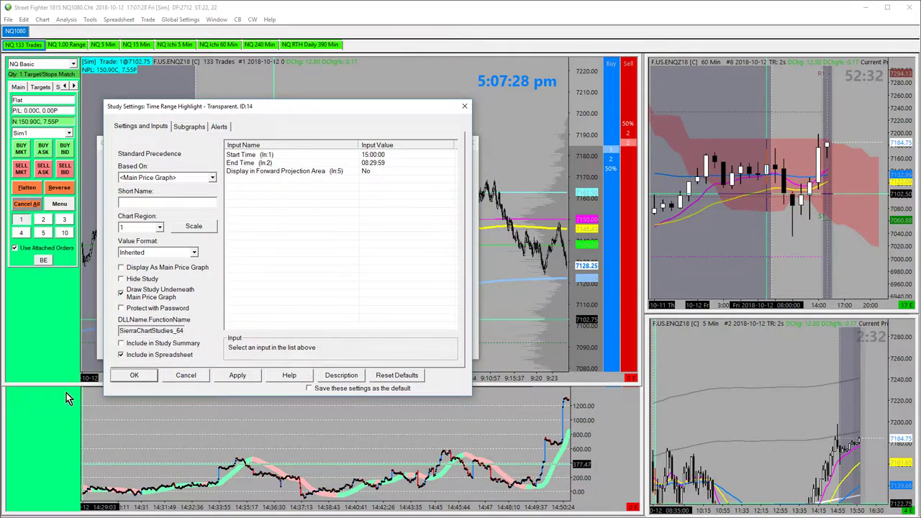
click(134, 376)
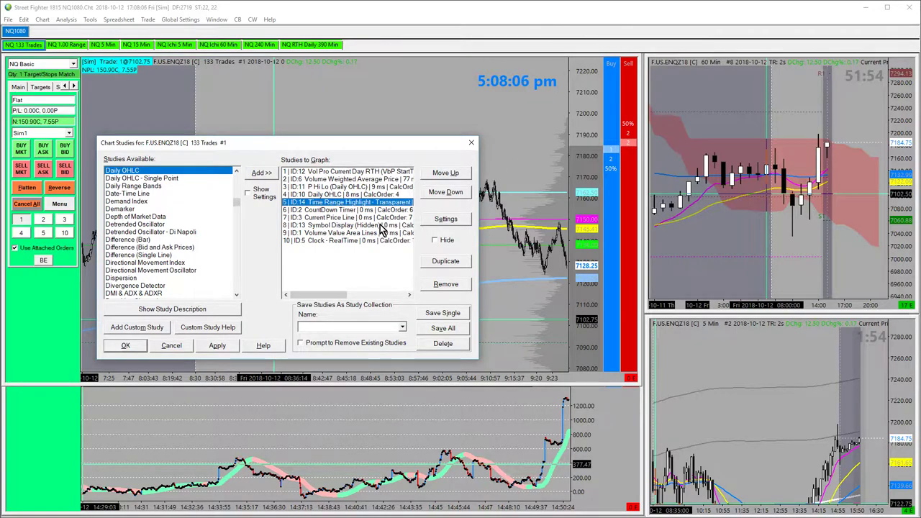
click(346, 210)
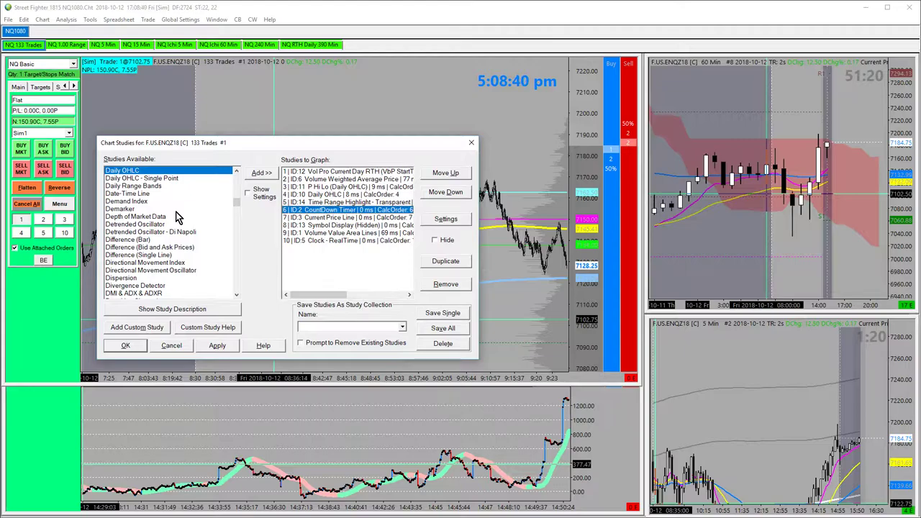
click(118, 349)
Examine the October 12 price action on the NQ 133 Trades chart from midday forward to the latest bars.
scroll(373, 282, down, 15)
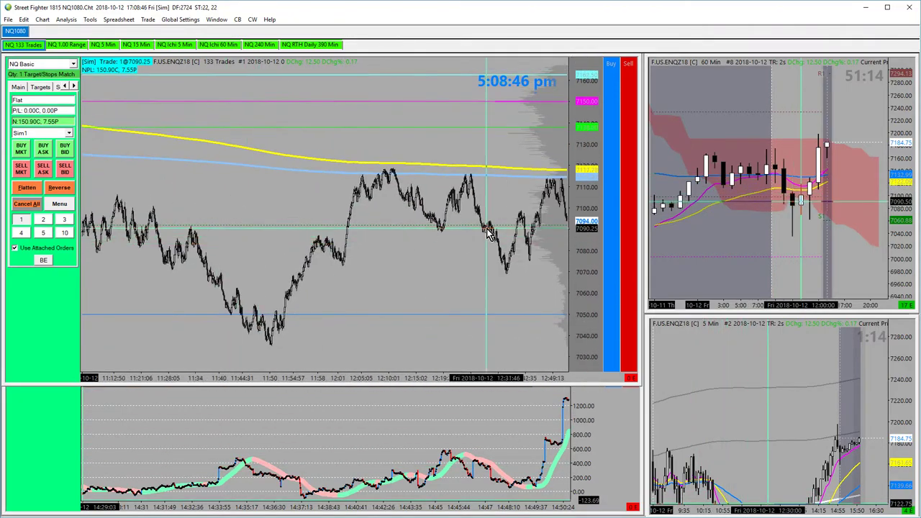
scroll(488, 233, down, 15)
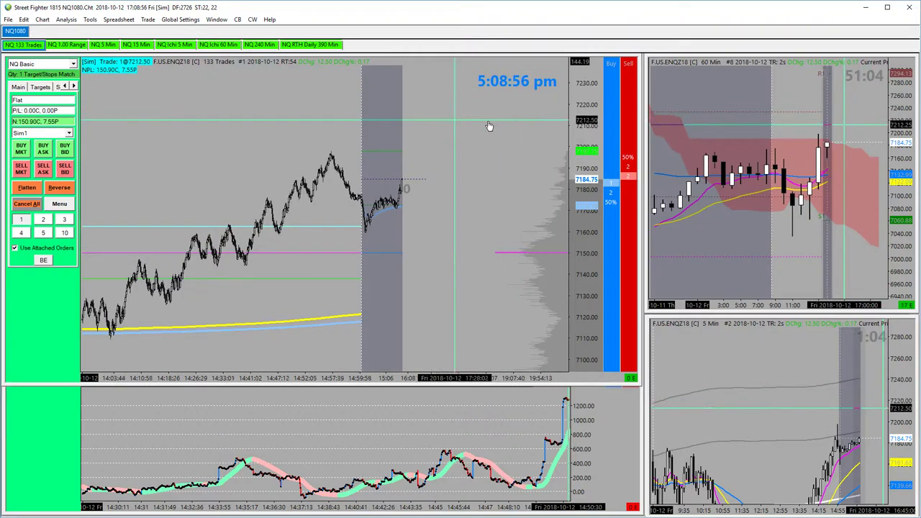
Examine the October 12 price action on the NQ 133 Trades chart from before the 8:30 open forward to the close.
scroll(380, 191, up, 5)
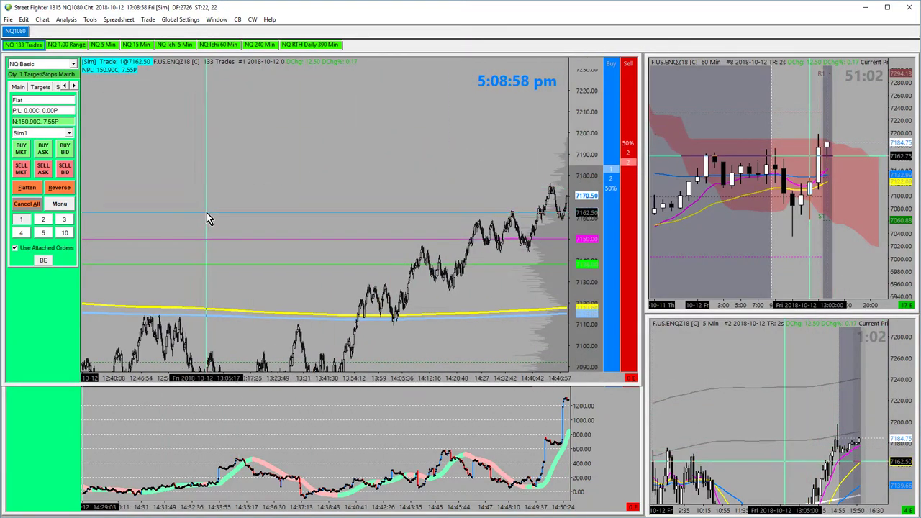
scroll(288, 218, up, 8)
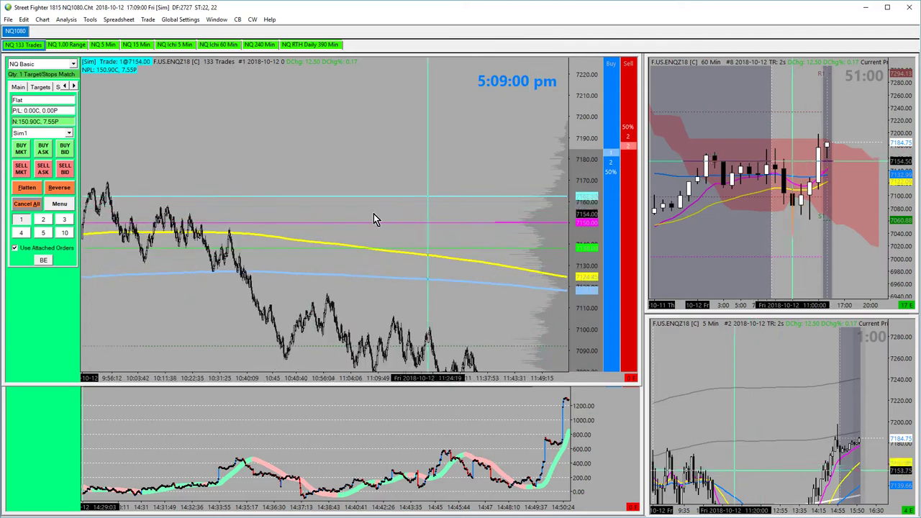
scroll(373, 218, up, 7)
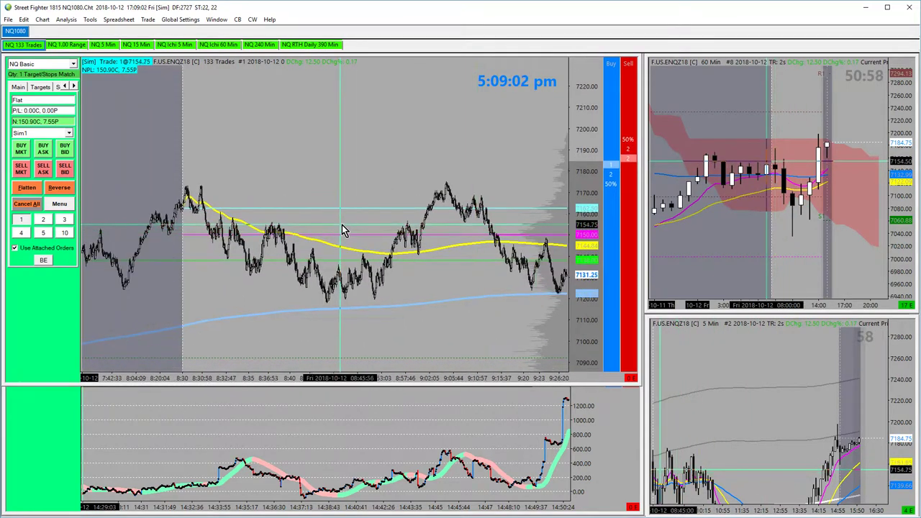
scroll(342, 229, down, 5)
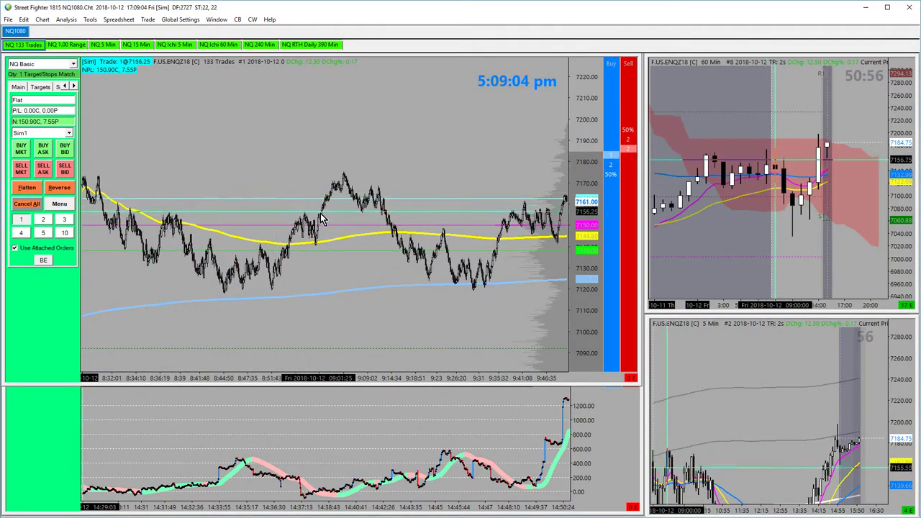
scroll(335, 208, down, 2)
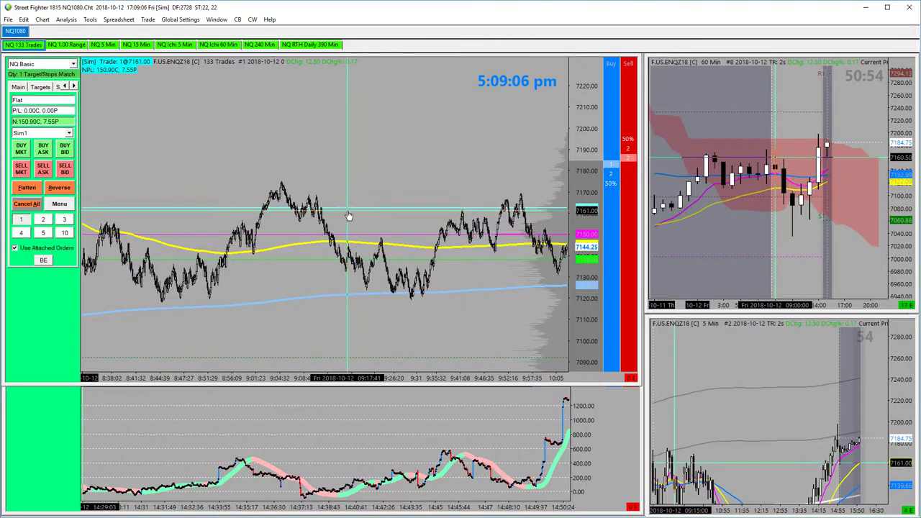
scroll(323, 212, down, 4)
scroll(319, 214, down, 10)
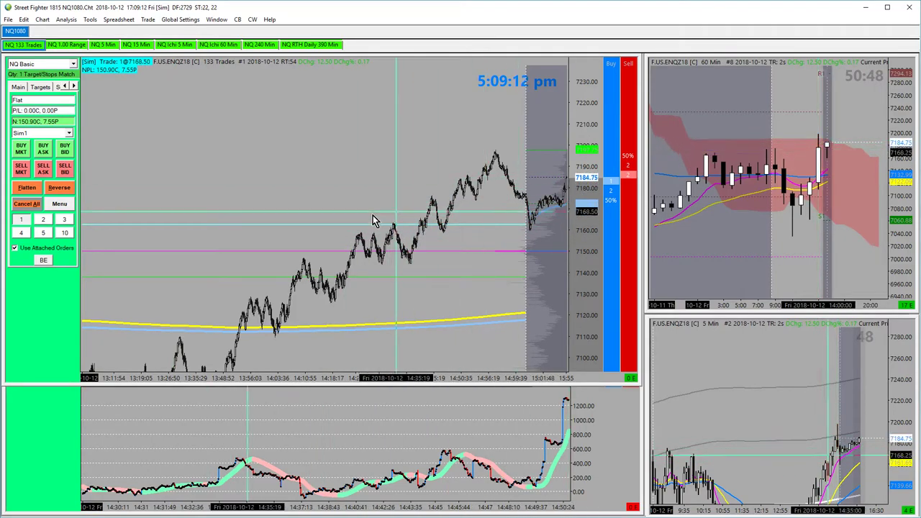
Examine the October 12 morning decline and the afternoon recovery on the NQ 133 Trades chart through to the latest bars.
scroll(373, 220, up, 10)
scroll(360, 209, down, 3)
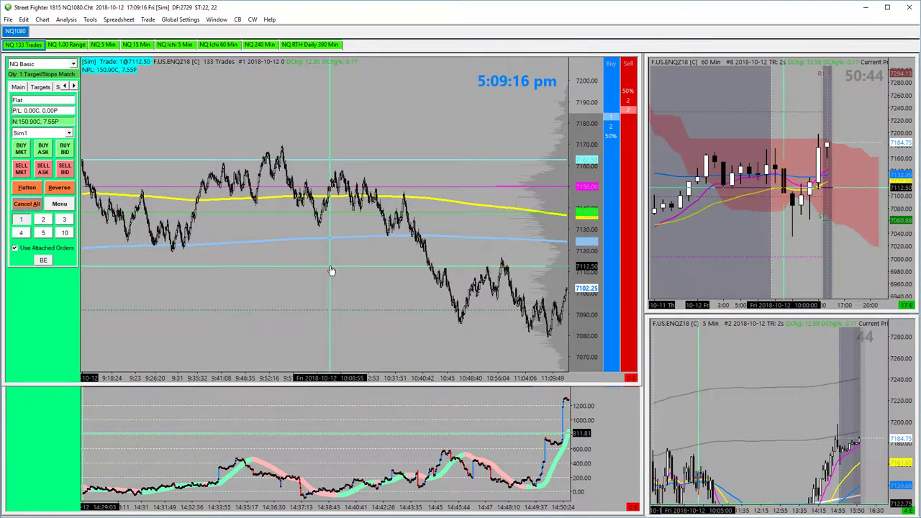
scroll(331, 271, down, 5)
scroll(259, 247, up, 5)
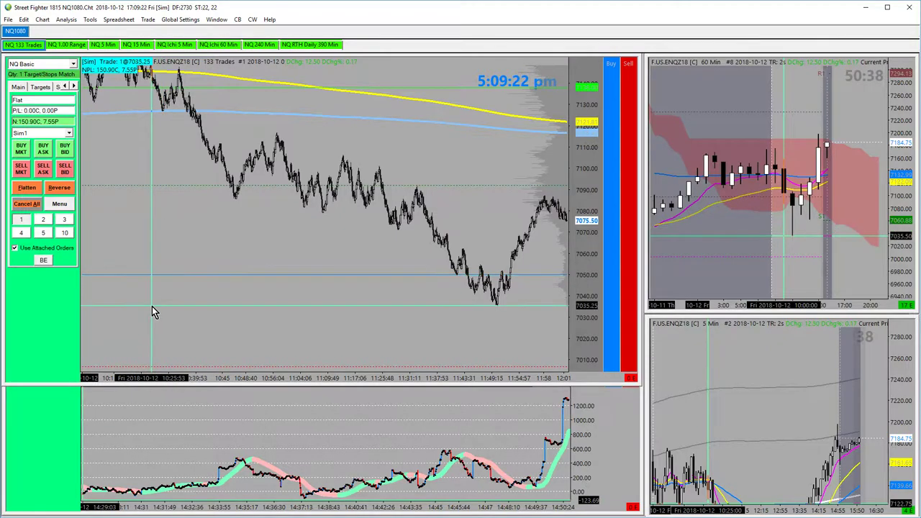
scroll(173, 304, down, 5)
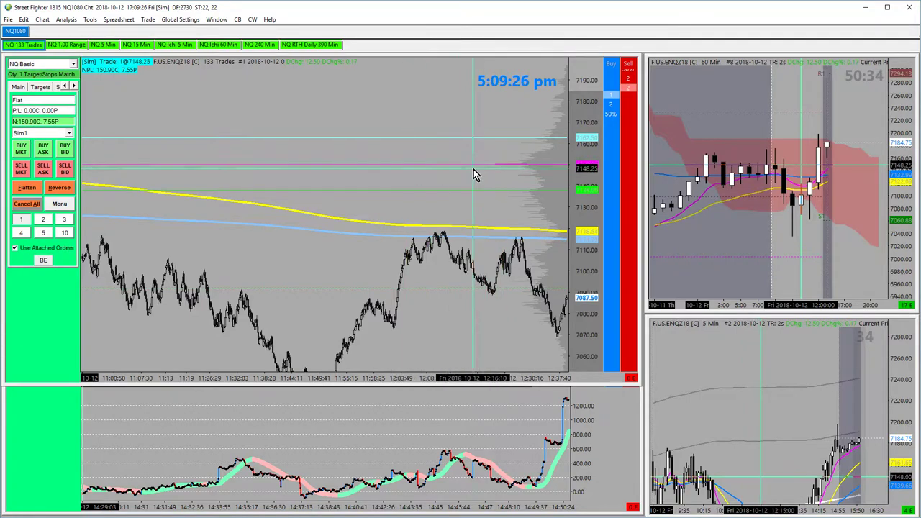
scroll(474, 175, down, 10)
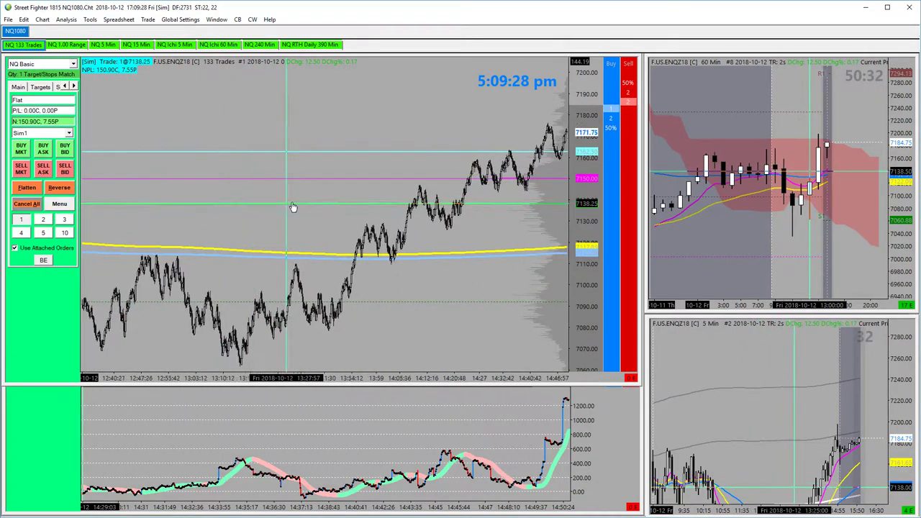
scroll(293, 207, down, 5)
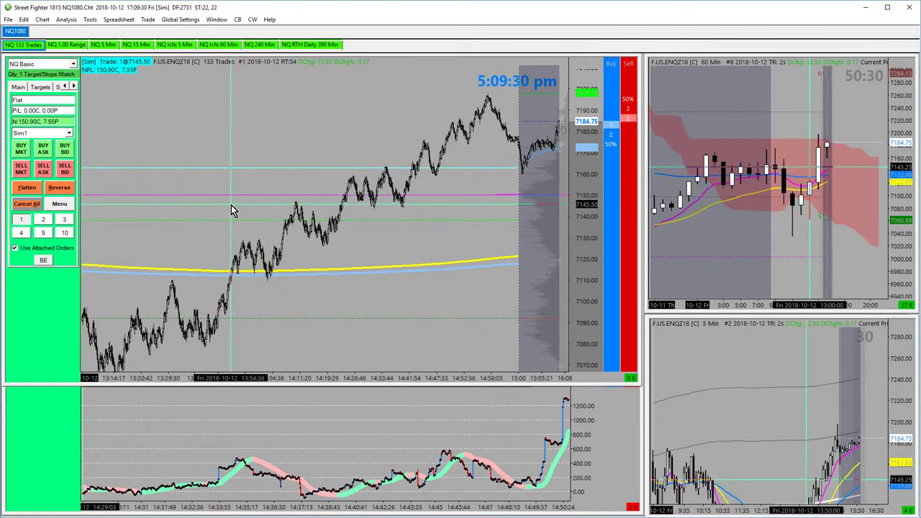
Show the Symbol Display study on the NQ 133 Trades chart and hide it again, applying each change.
key(F5)
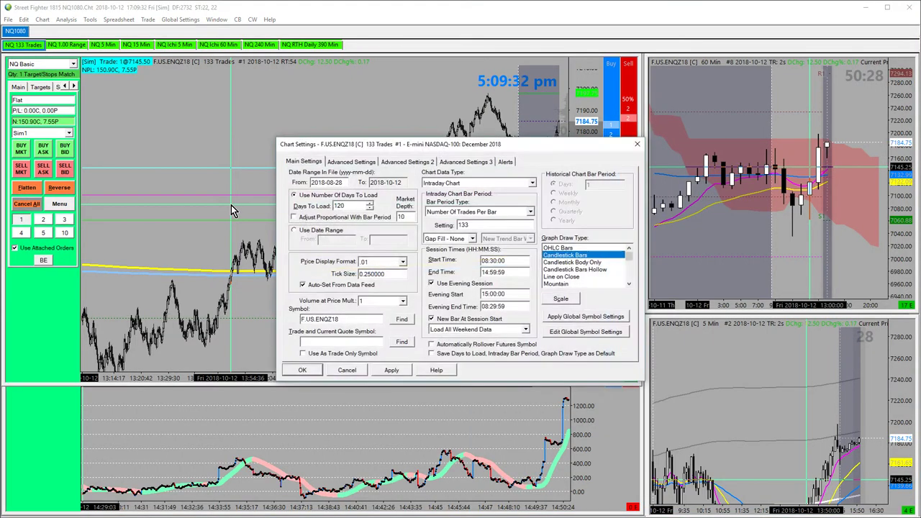
click(637, 144)
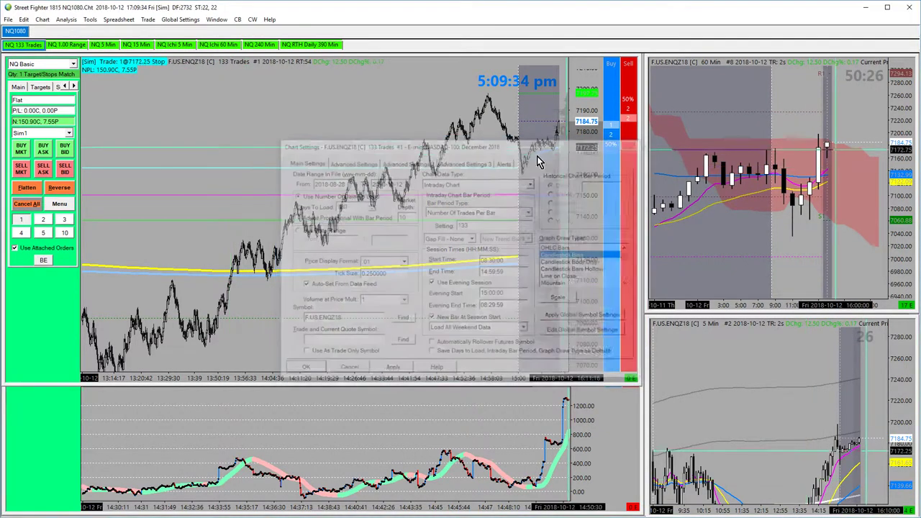
key(F6)
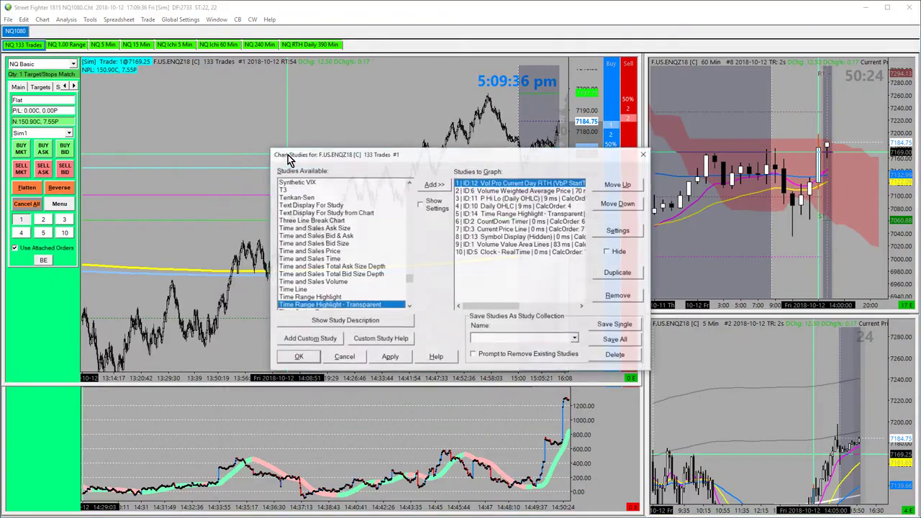
drag(423, 155, 233, 163)
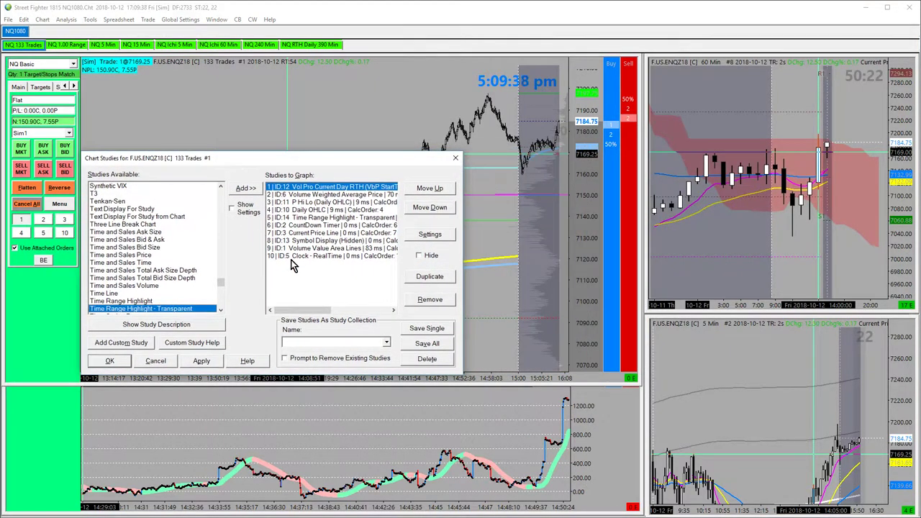
click(321, 240)
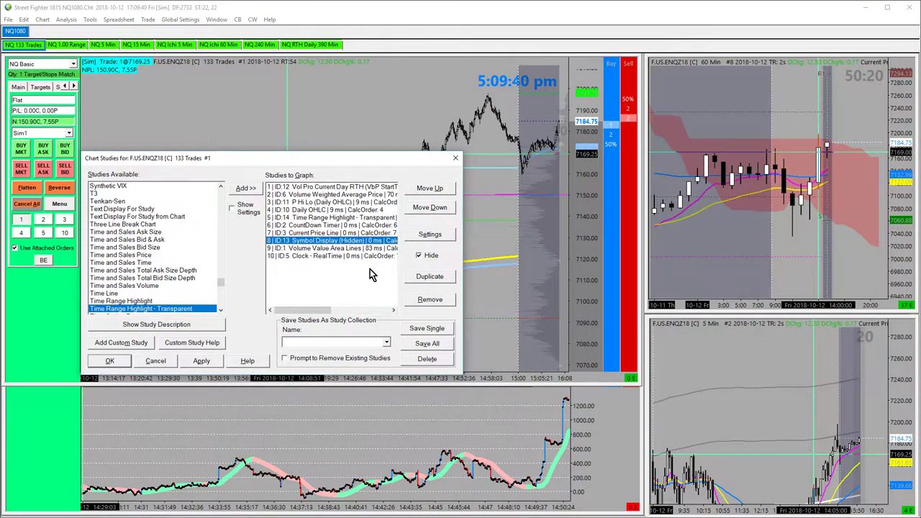
click(421, 256)
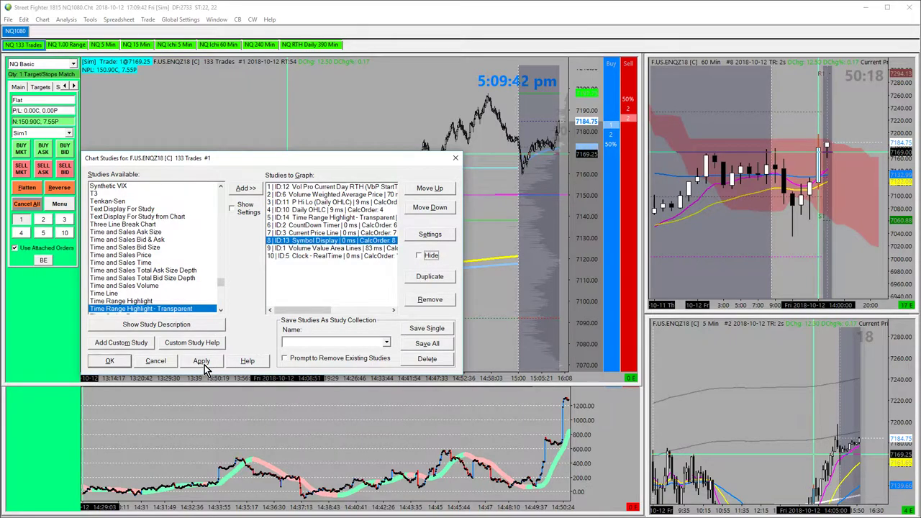
click(204, 366)
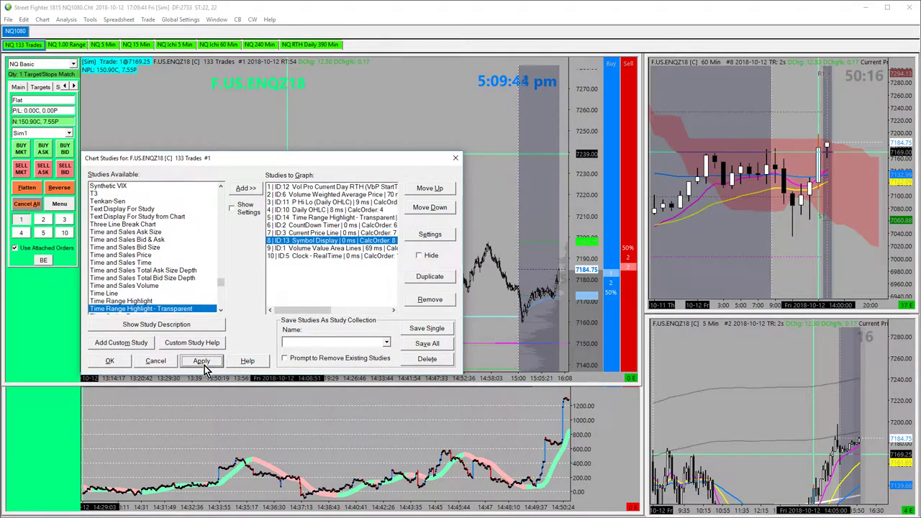
click(429, 256)
click(200, 363)
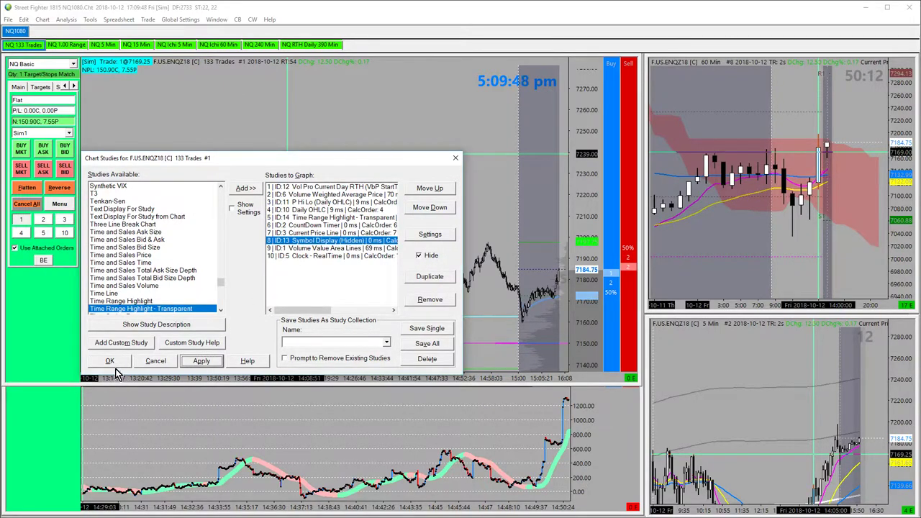
Review the inputs and subgraphs of the Volume Value Area Lines study on the NQ 133 Trades chart.
drag(202, 165, 276, 228)
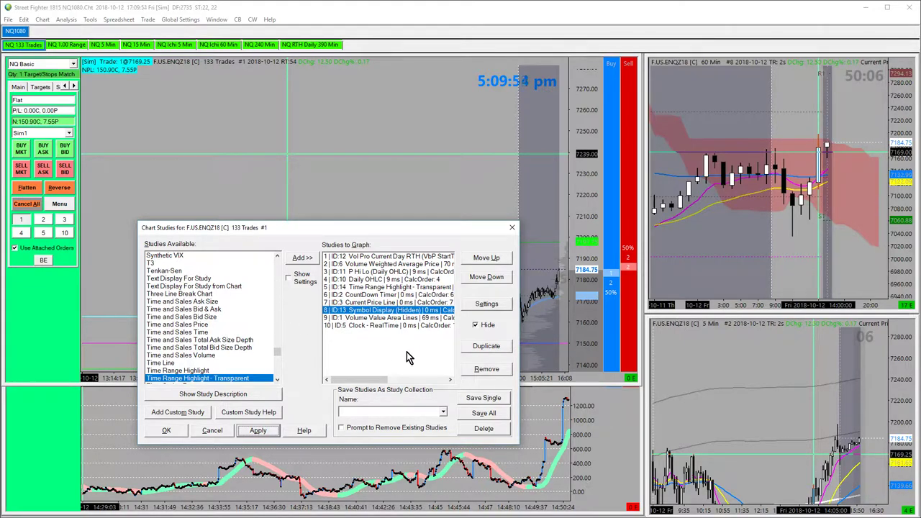
click(388, 318)
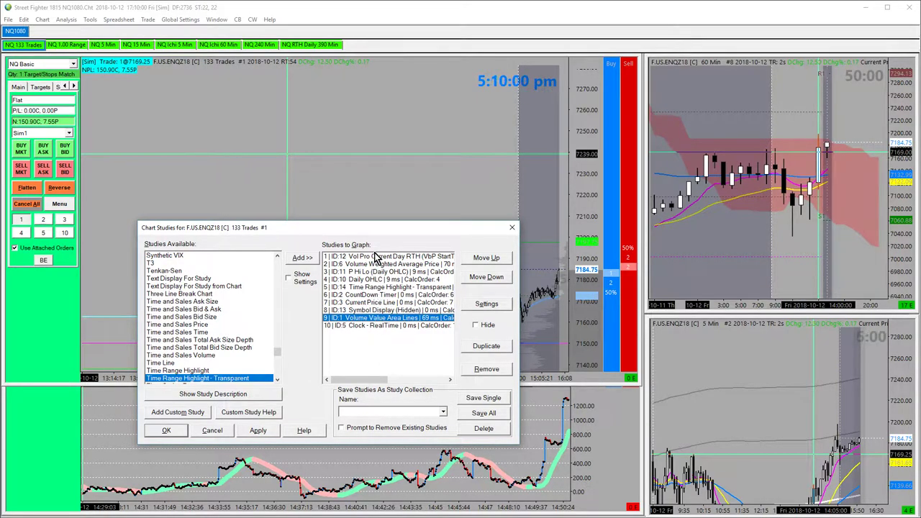
drag(375, 228, 203, 219)
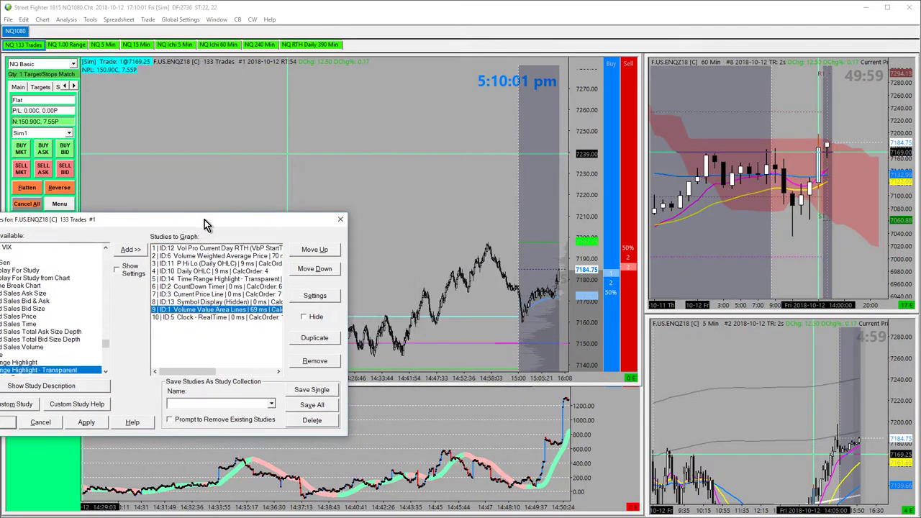
double_click(192, 312)
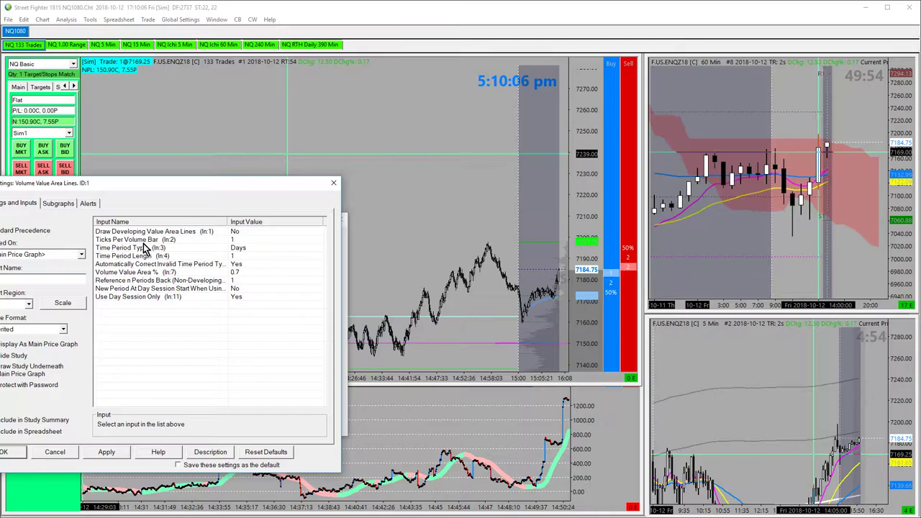
click(60, 204)
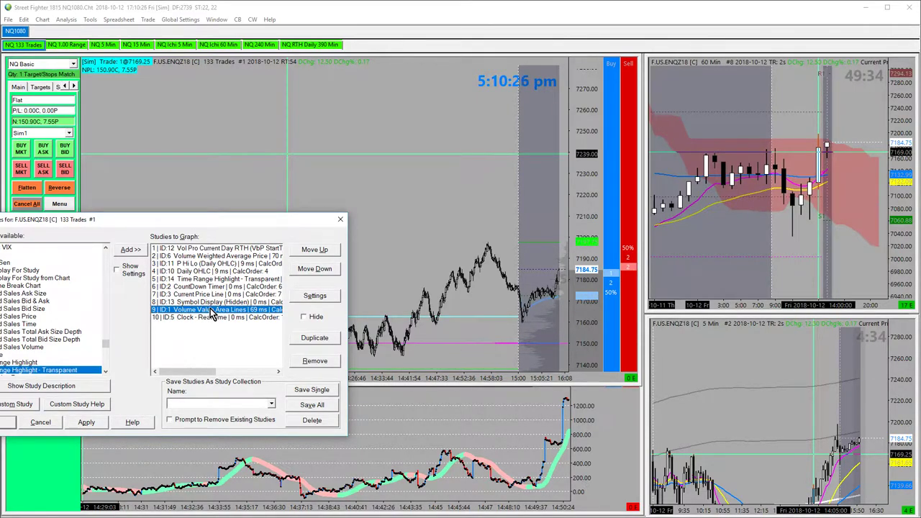
Hide the Volume Value Area Lines study and apply the change to the NQ 133 Trades chart.
click(305, 318)
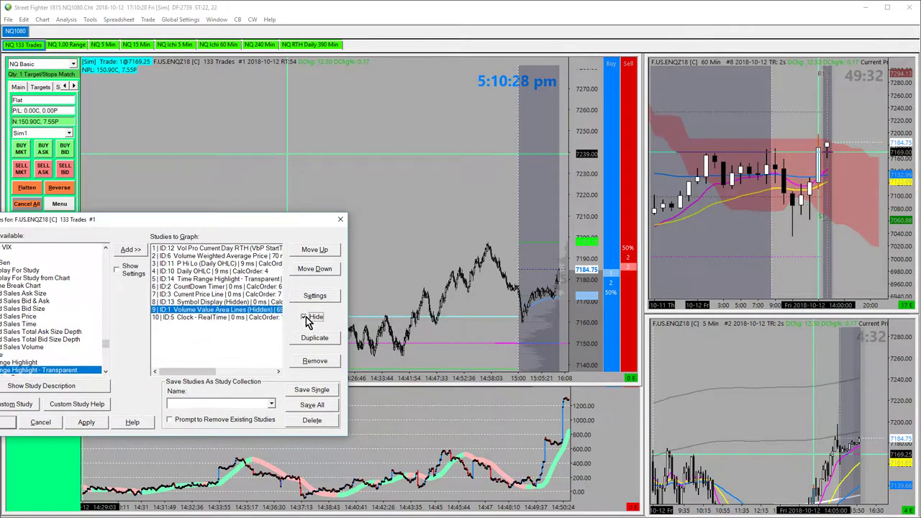
click(86, 423)
drag(213, 237, 109, 105)
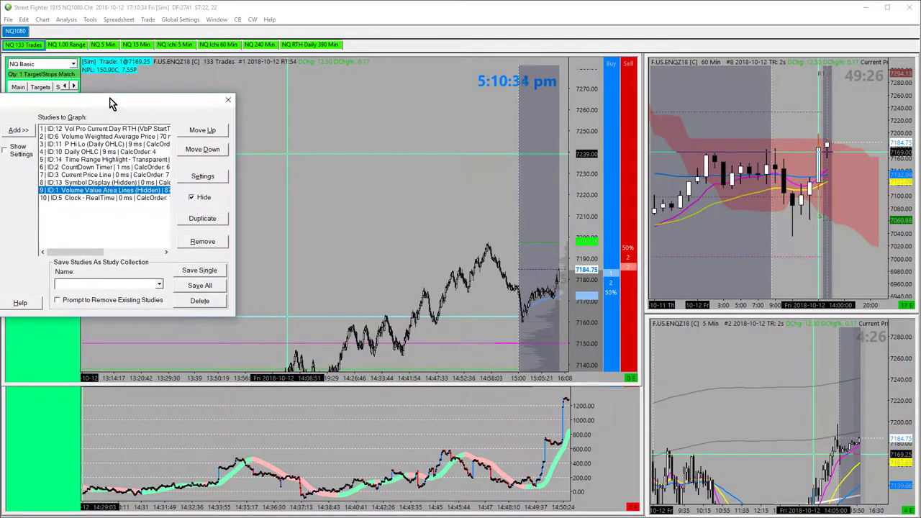
drag(109, 98, 341, 123)
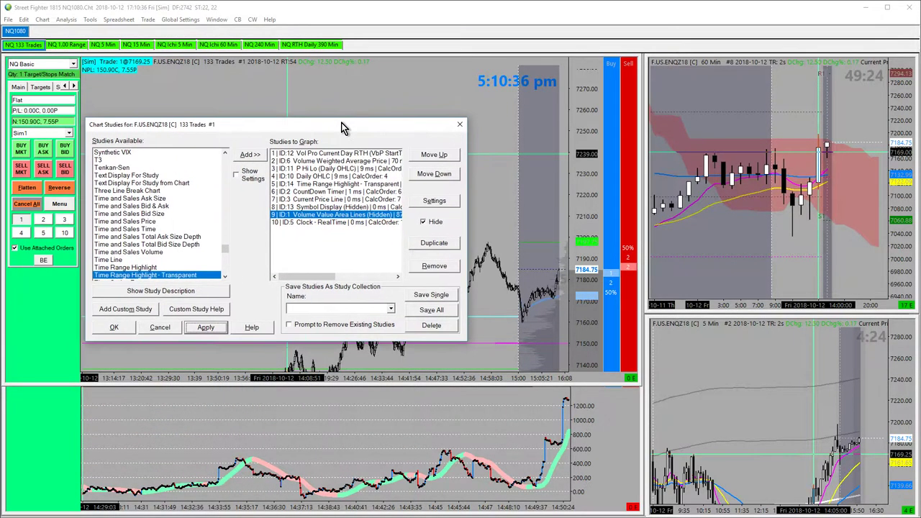
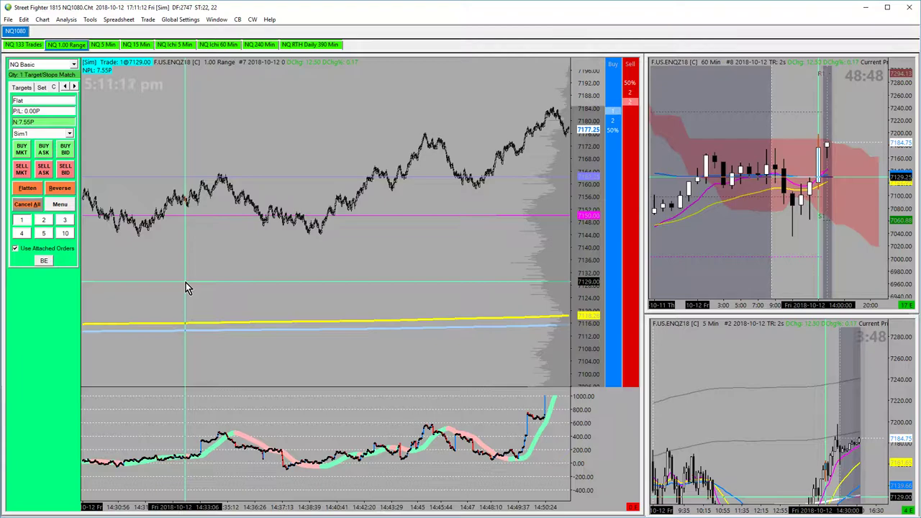
Select the Cumulative Delta Bars - Volume study on the NQ 1.00 Range chart and locate the cumulative delta entries among the available studies.
key(F6)
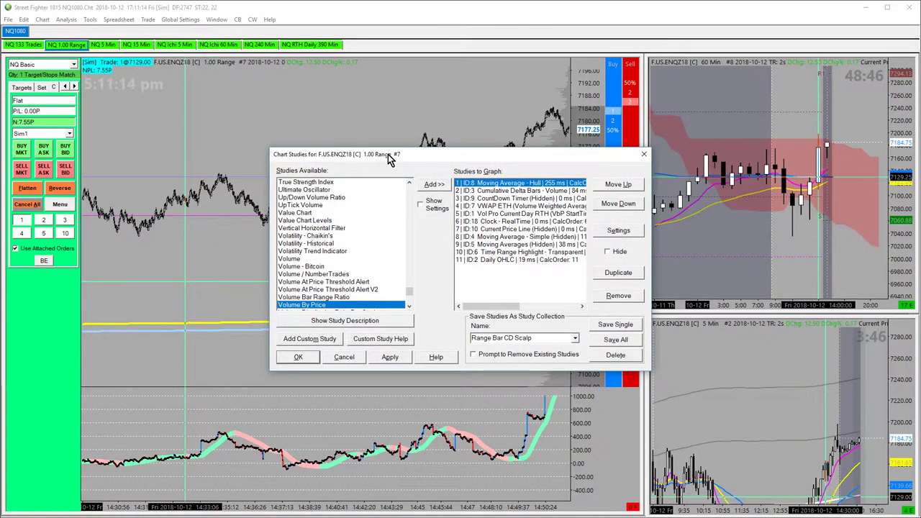
drag(388, 159, 220, 170)
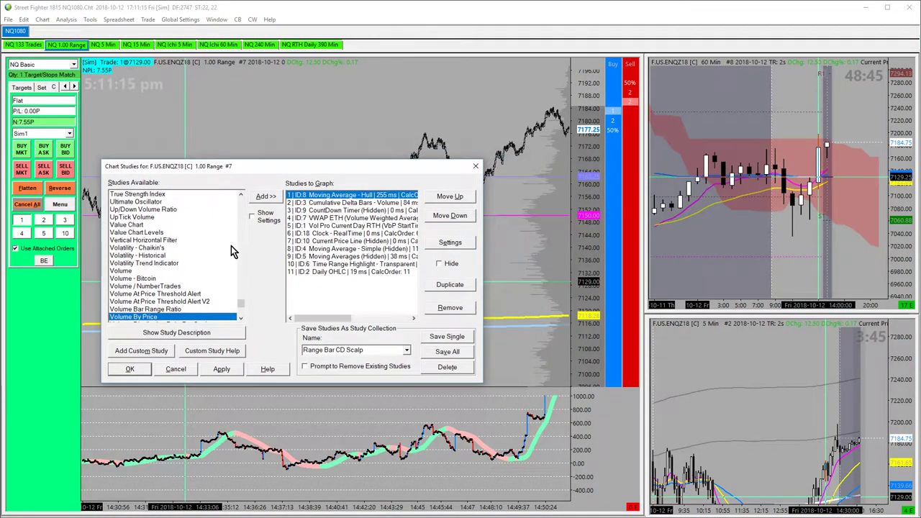
click(354, 203)
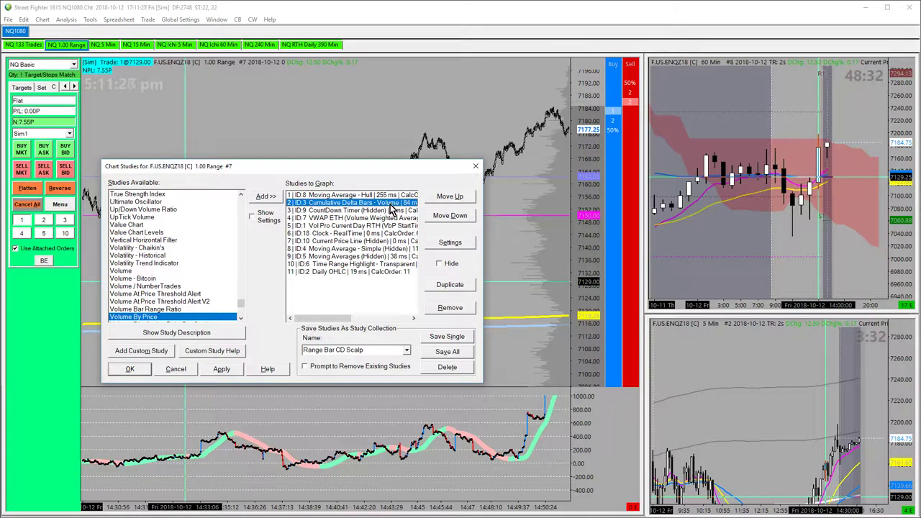
click(170, 294)
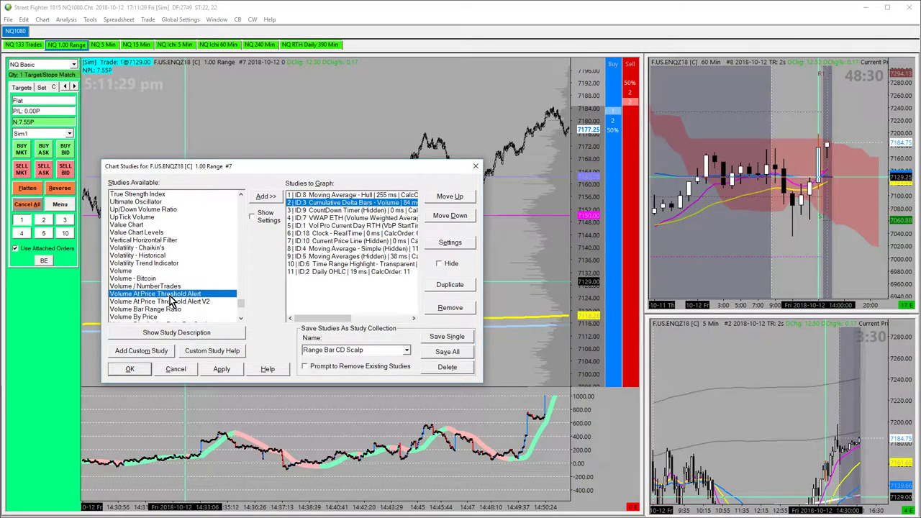
key(c)
key(u)
scroll(162, 300, down, 2)
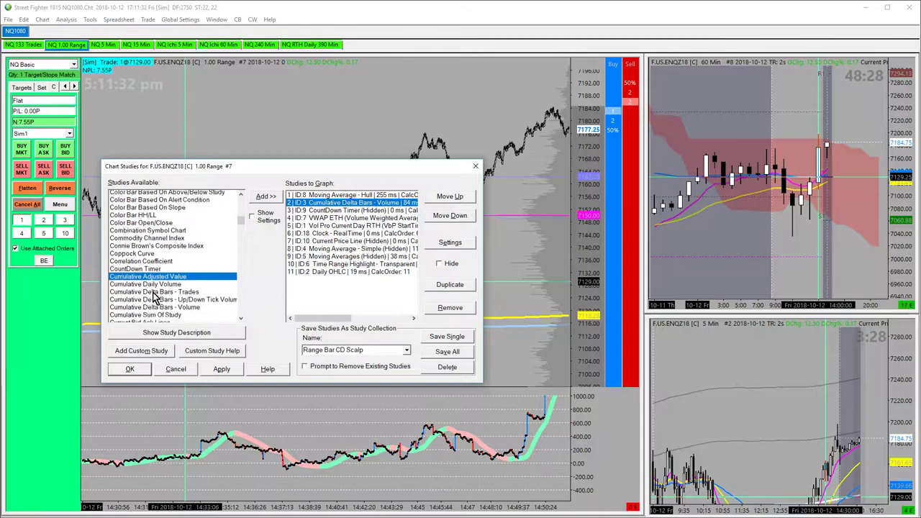
scroll(154, 300, down, 1)
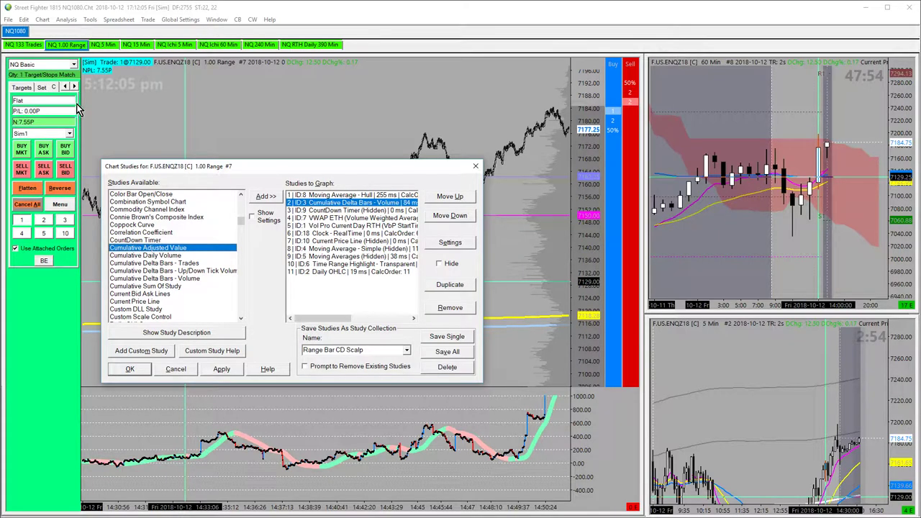
drag(232, 173, 248, 164)
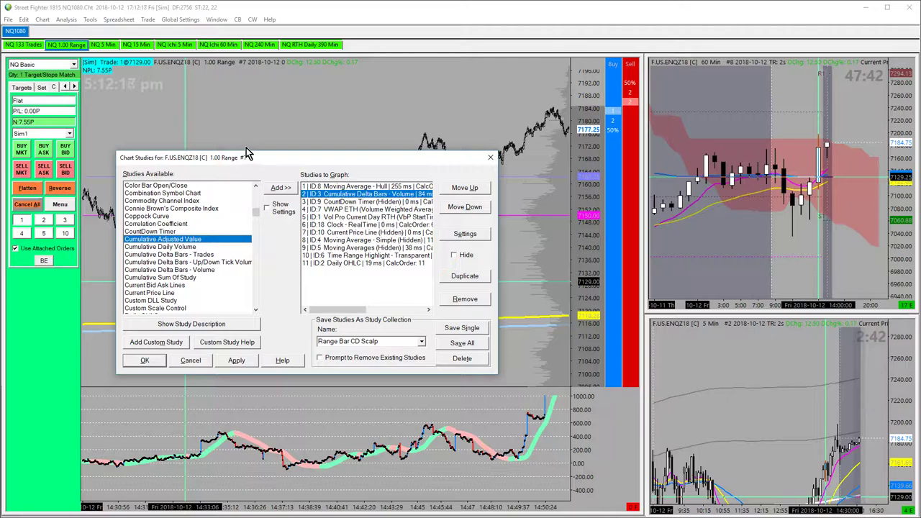
Compare the Cumulative Delta Bars Trades, Up/Down Tick Volume and Volume entries among the available studies with the delta plotted on the chart.
drag(246, 153, 250, 146)
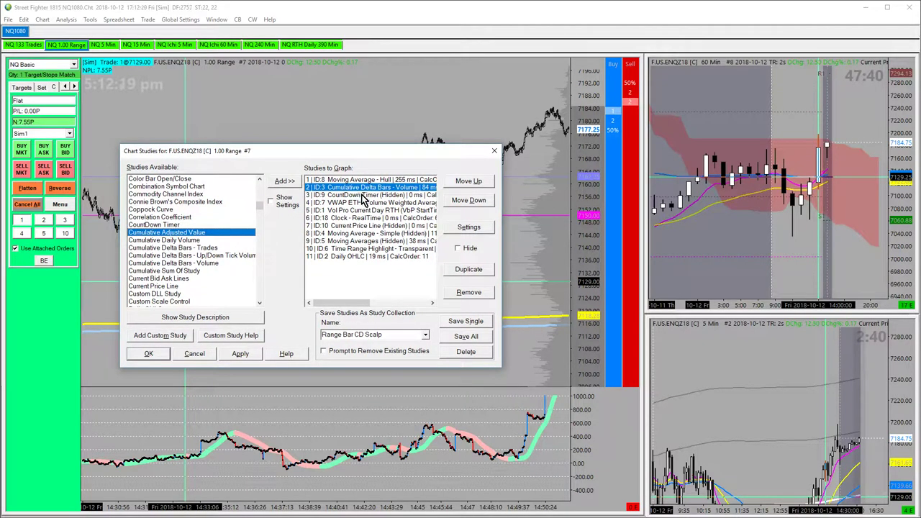
click(165, 257)
click(175, 248)
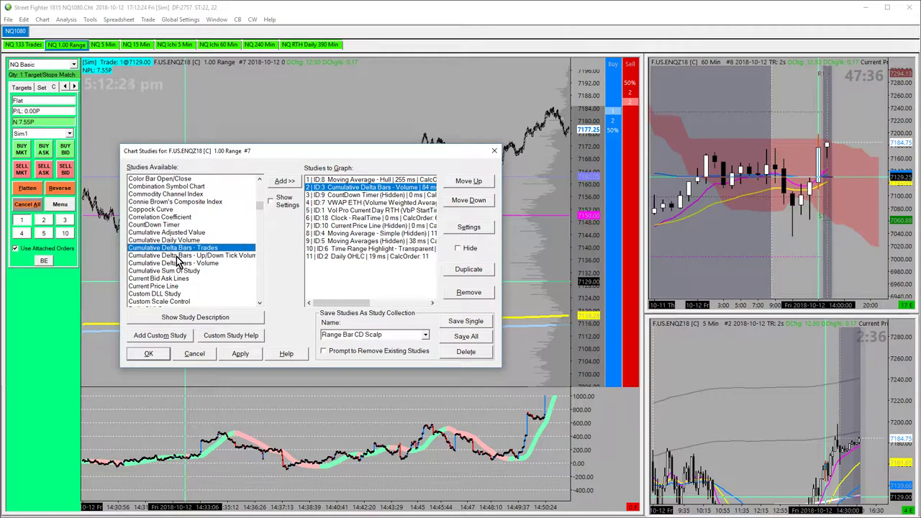
click(176, 262)
click(203, 256)
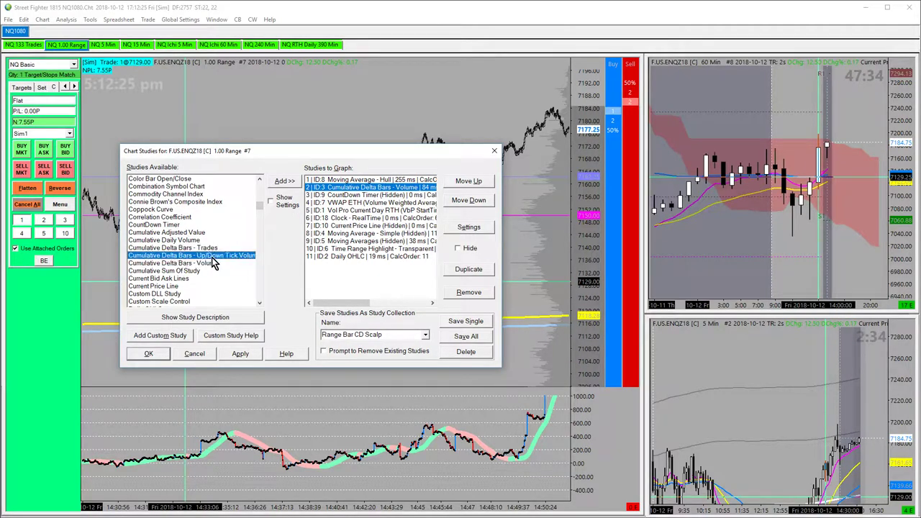
click(204, 263)
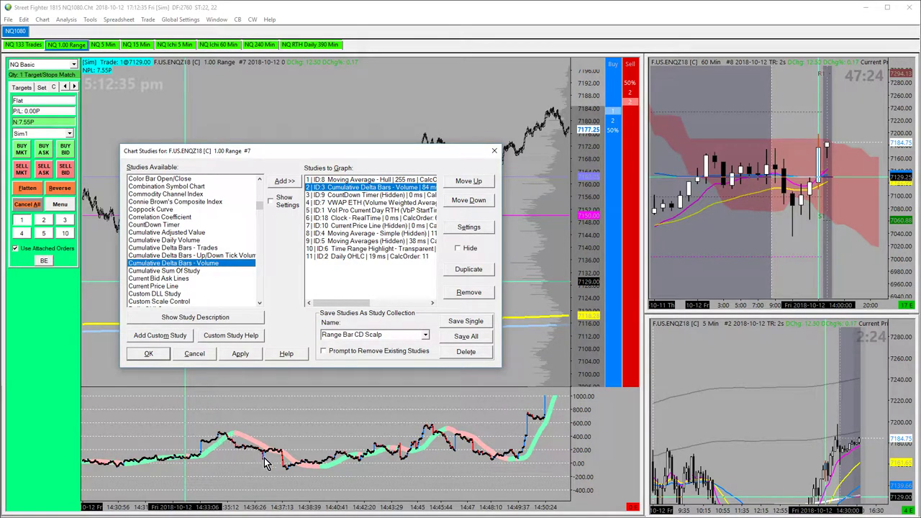
drag(367, 151, 388, 314)
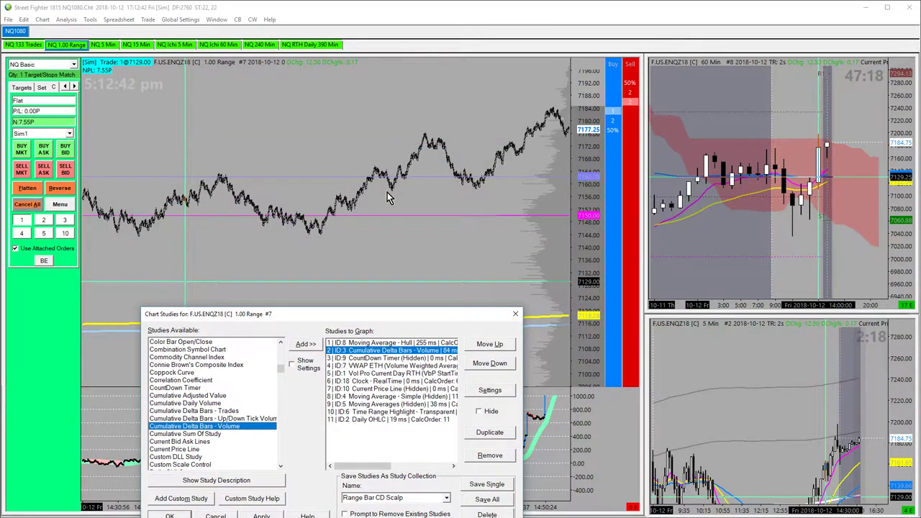
drag(303, 314, 267, 130)
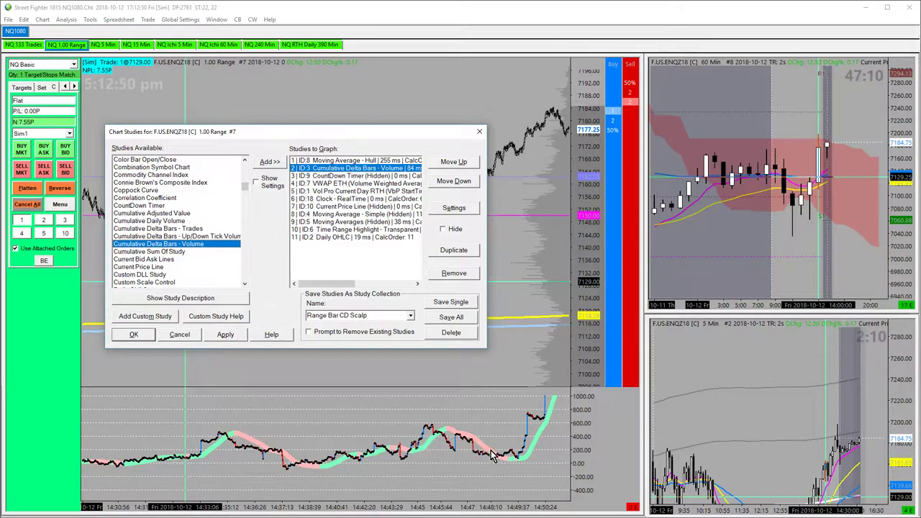
Examine the settings and inputs of the Moving Average - Hull study on the NQ 1.00 Range chart, keeping the lower chart region in view.
double_click(329, 161)
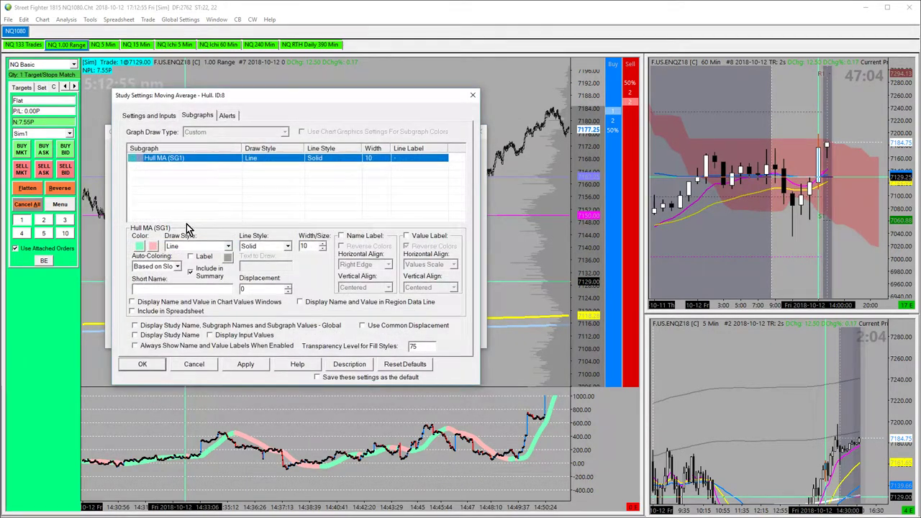
click(154, 118)
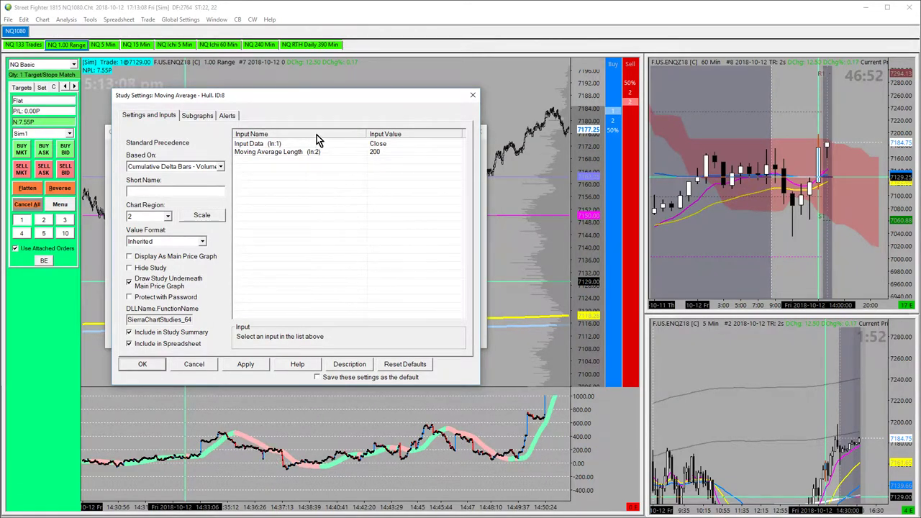
drag(314, 107, 662, 152)
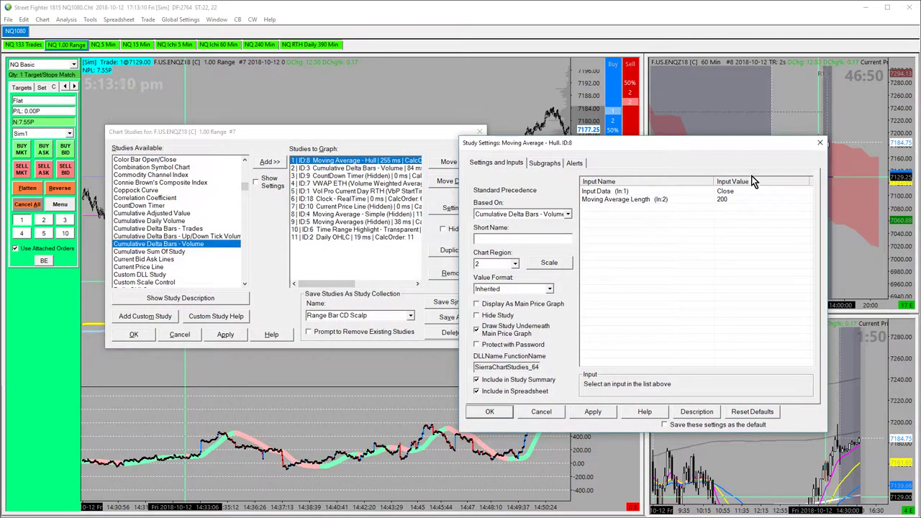
click(821, 144)
drag(277, 135, 692, 150)
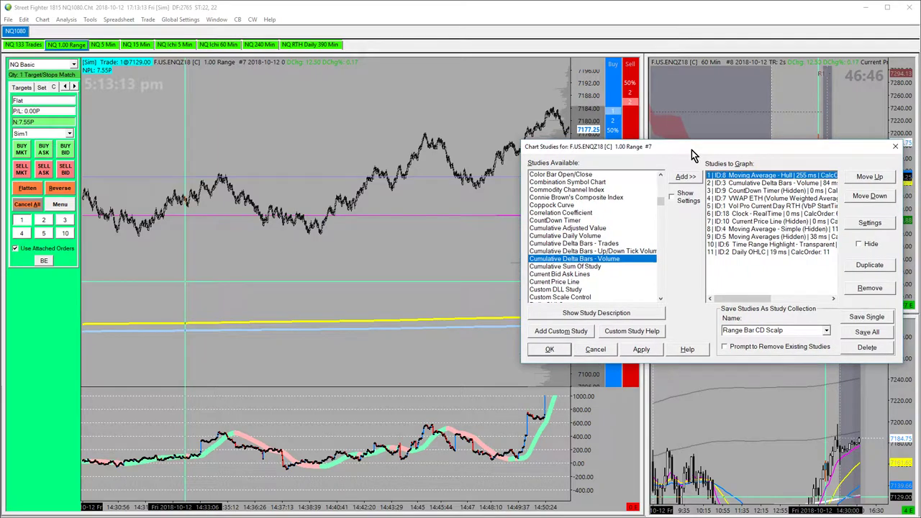
Examine the Hull MA subgraph's slope-based auto-coloring, apply the settings and leave the studies of the NQ 1.00 Range chart.
double_click(746, 177)
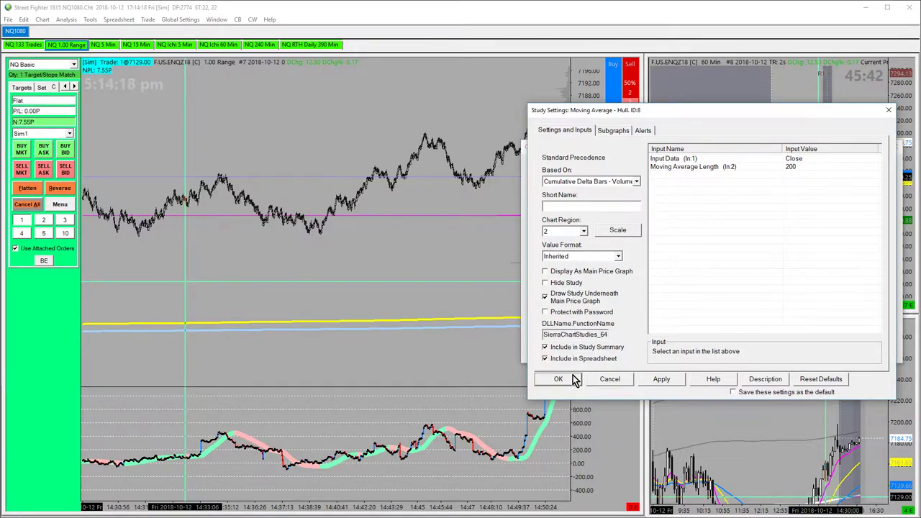
click(613, 133)
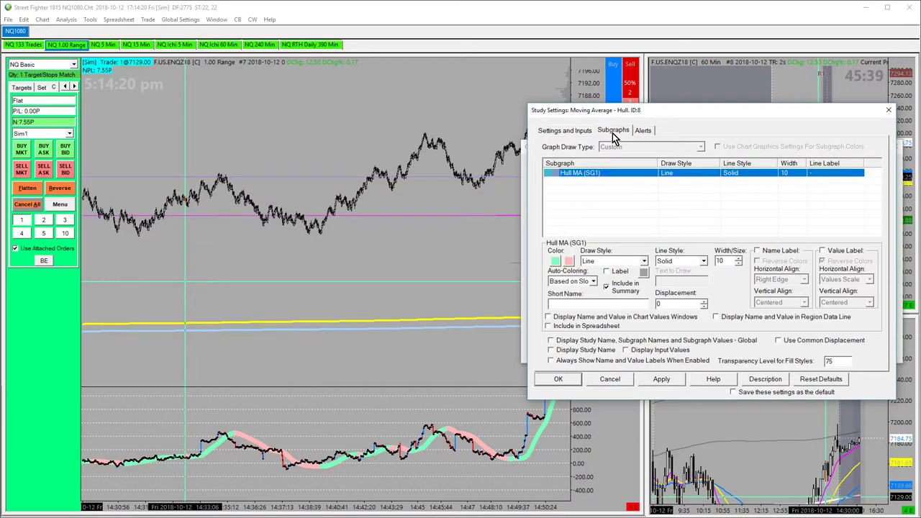
click(575, 283)
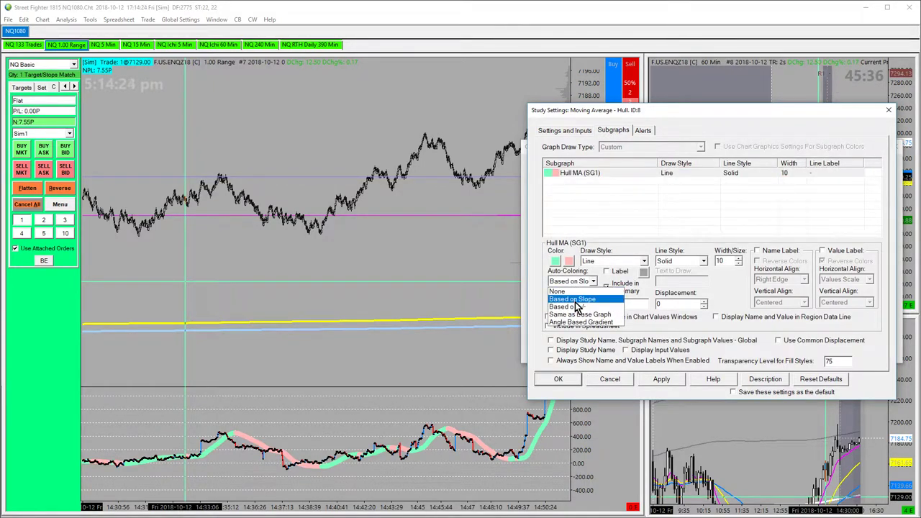
click(590, 253)
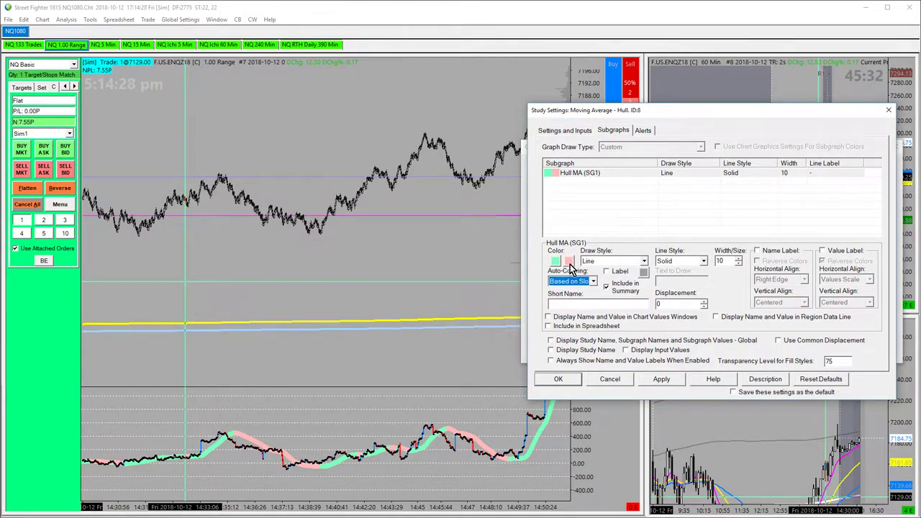
click(661, 381)
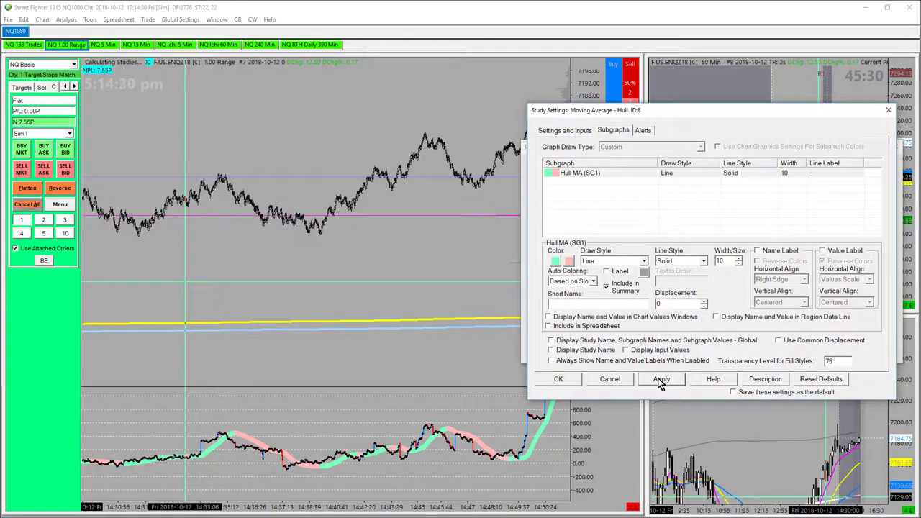
click(559, 380)
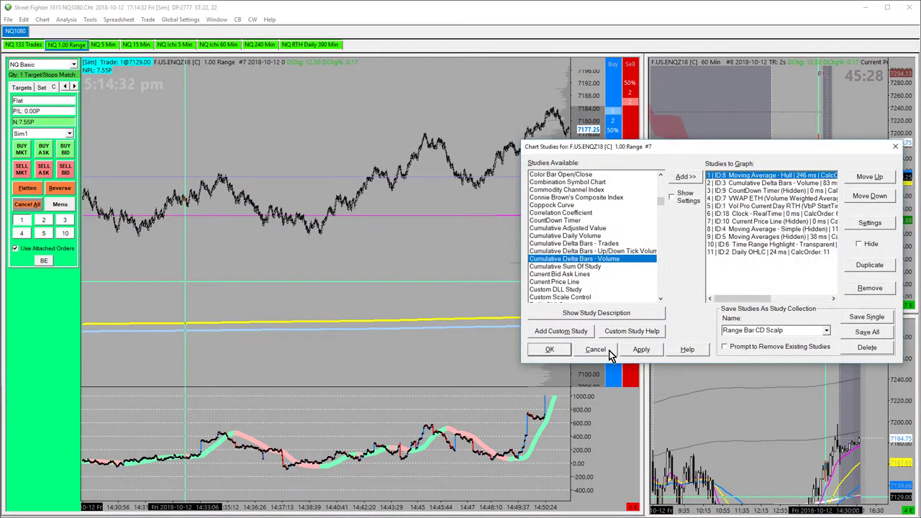
click(595, 351)
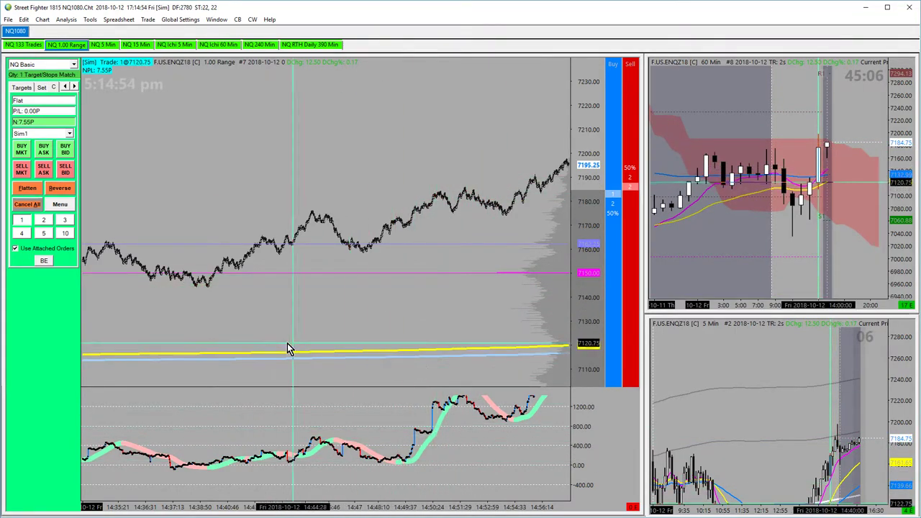
Review earlier and more recent price action against the cumulative delta on the NQ 1.00 Range chart.
drag(288, 345, 468, 345)
scroll(468, 345, up, 10)
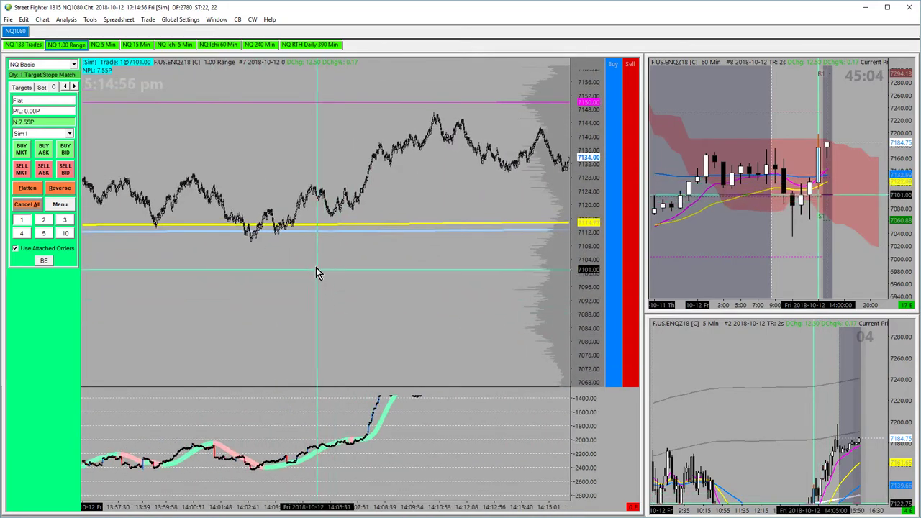
drag(489, 294, 288, 308)
scroll(290, 308, down, 4)
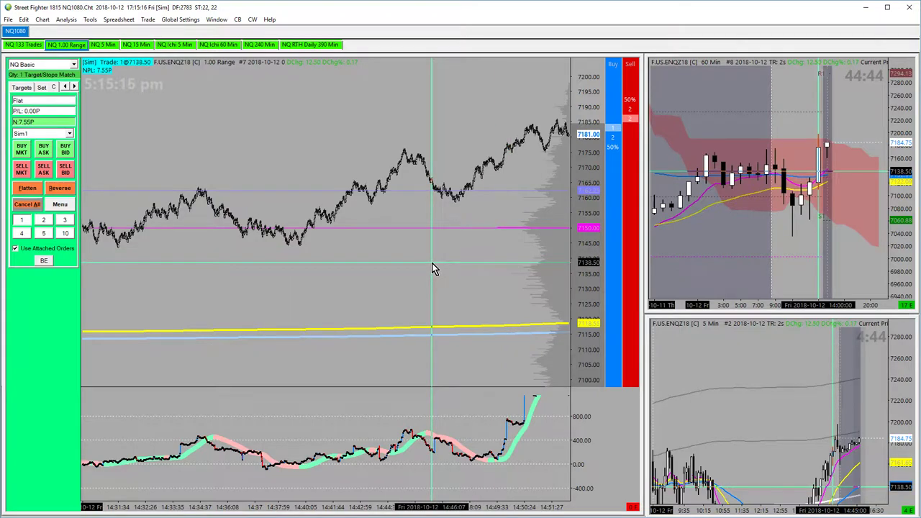
Open the studies of the NQ 60 Min chart and select the Senkou Span A & B study on the graph.
click(738, 231)
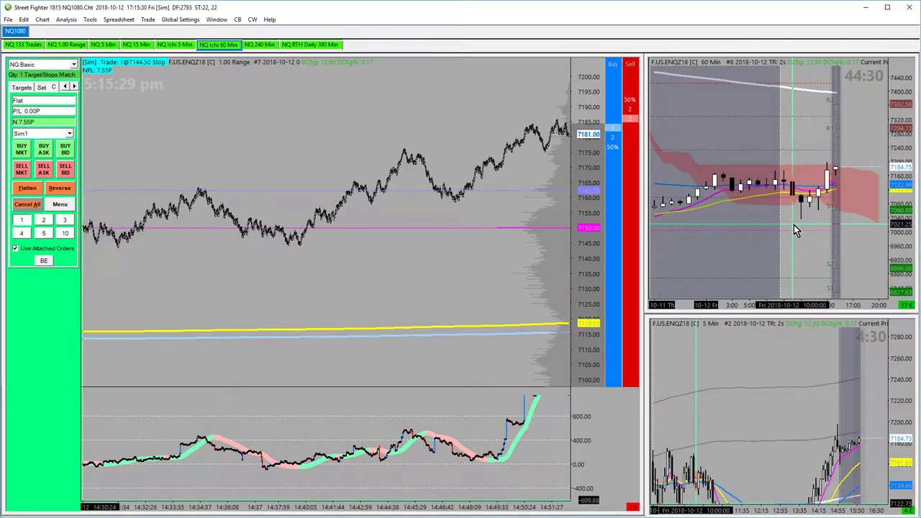
key(F6)
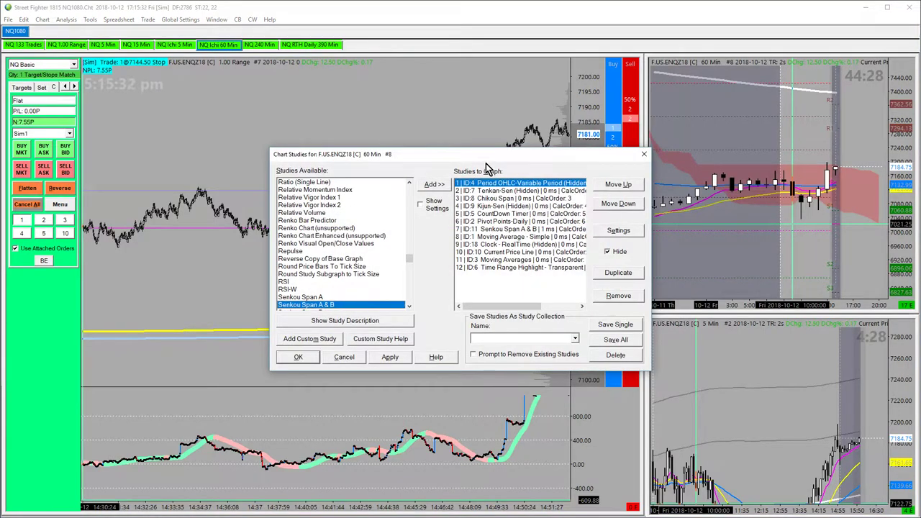
drag(490, 154, 522, 239)
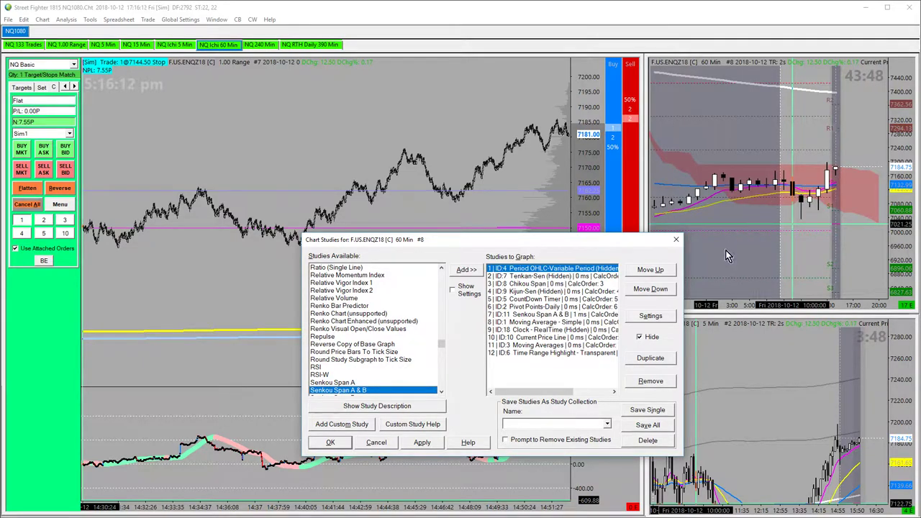
click(539, 316)
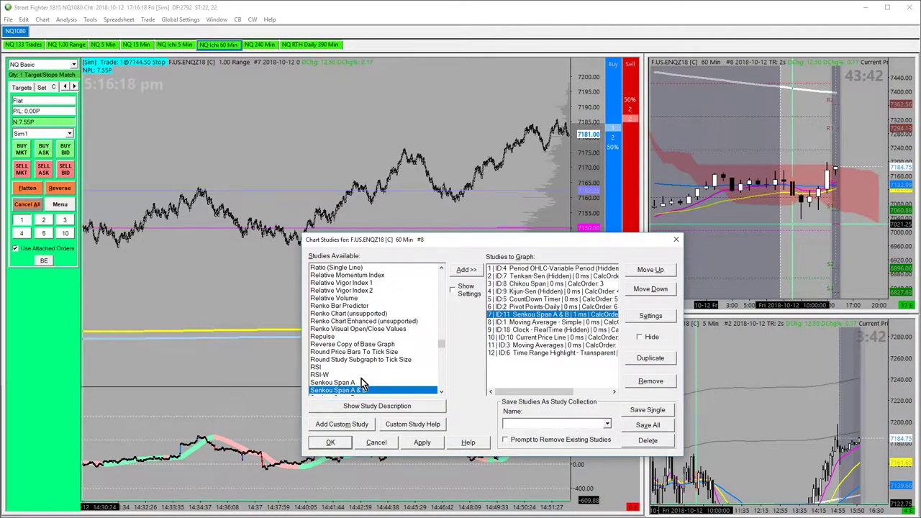
Compare the Senkou Span A, Senkou Span B and combined Senkou Span A & B entries among the available studies.
scroll(365, 384, down, 2)
click(329, 353)
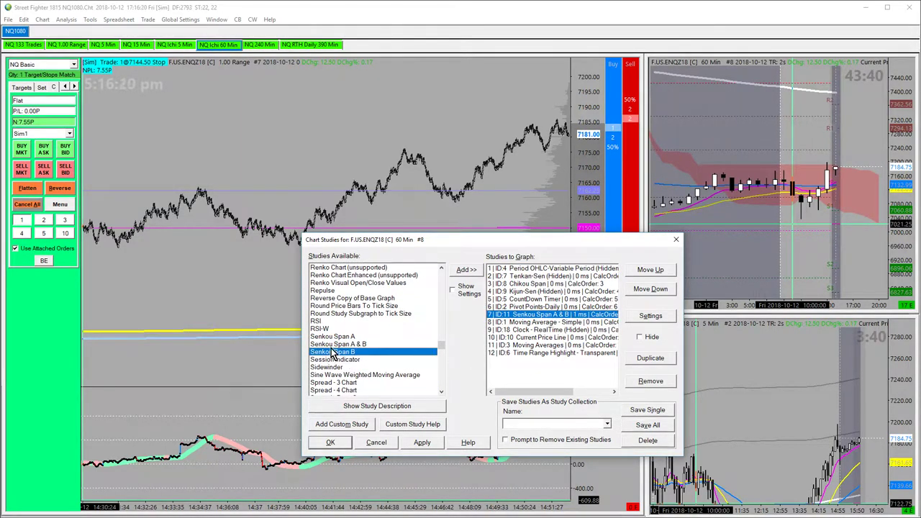
click(338, 336)
click(337, 353)
click(344, 336)
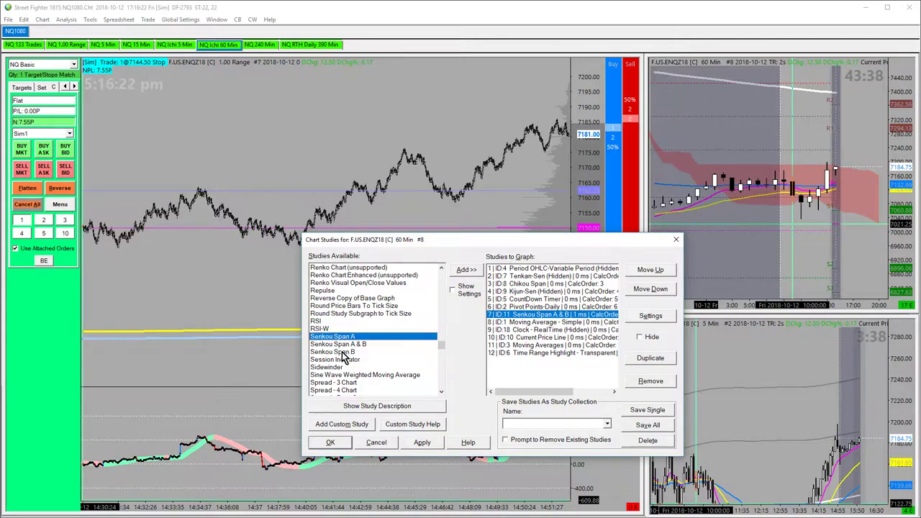
click(344, 353)
click(345, 345)
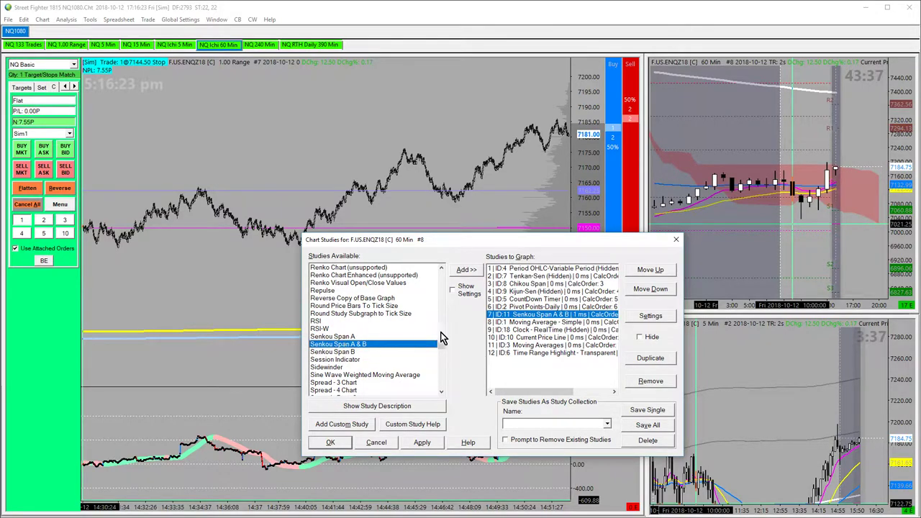
Examine the Senkou Span A & B study's inputs, the draw style options for Span A and the Span B subgraph.
double_click(539, 320)
drag(457, 207, 338, 241)
click(236, 259)
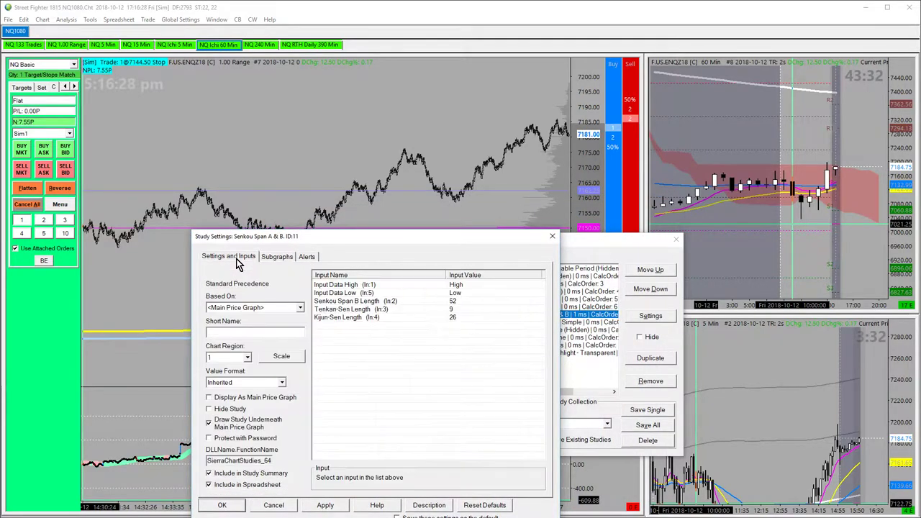
click(276, 257)
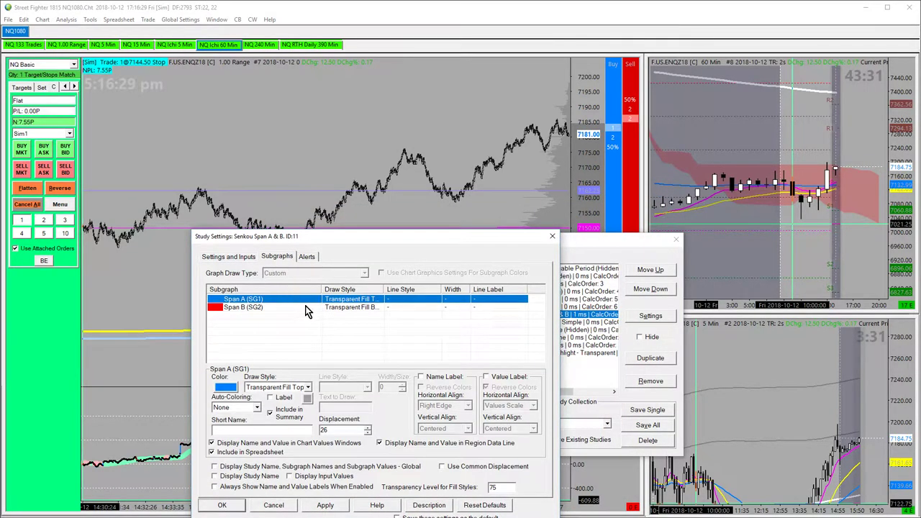
click(302, 391)
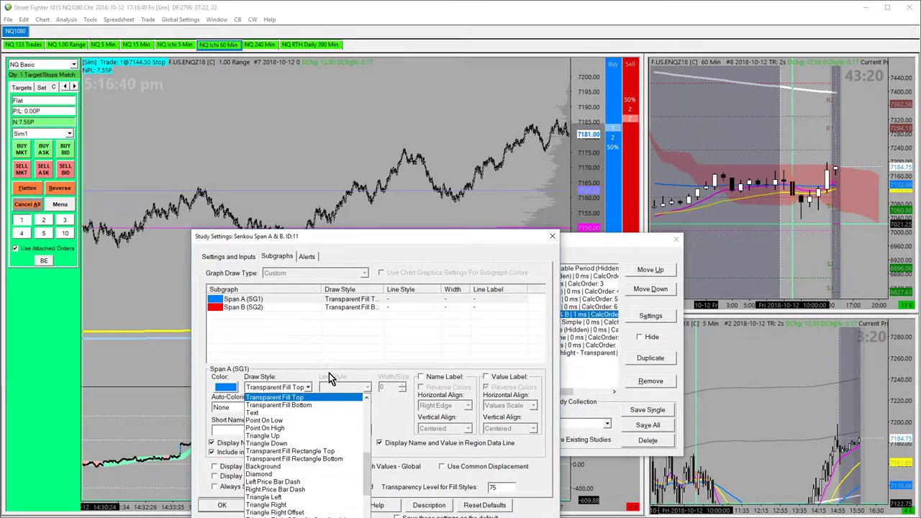
click(281, 342)
click(262, 308)
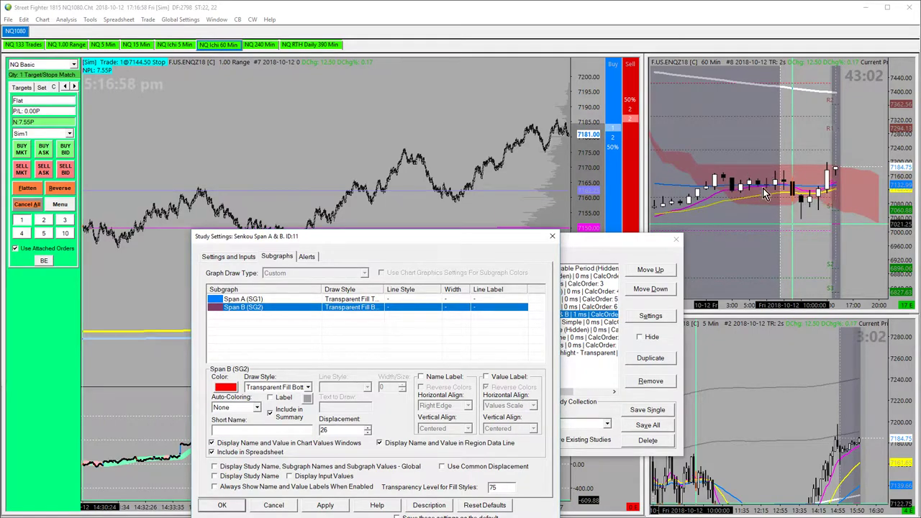
Recheck the Senkou Span A & B inputs and subgraphs, accept the settings and close the studies of the NQ 60 Min chart.
click(243, 260)
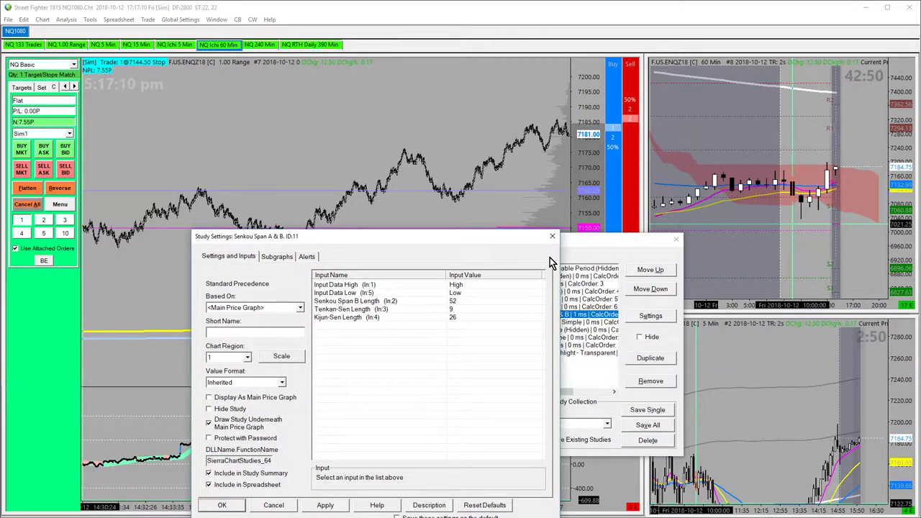
drag(483, 234, 498, 217)
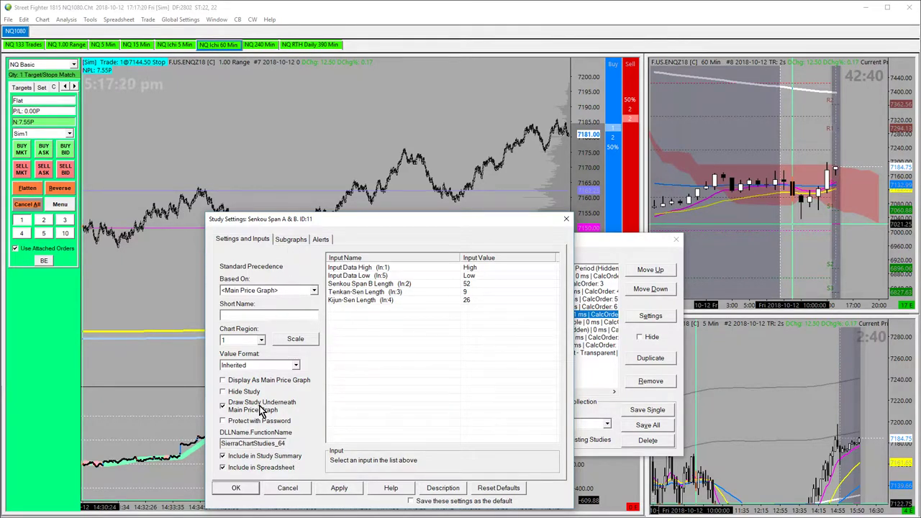
click(291, 240)
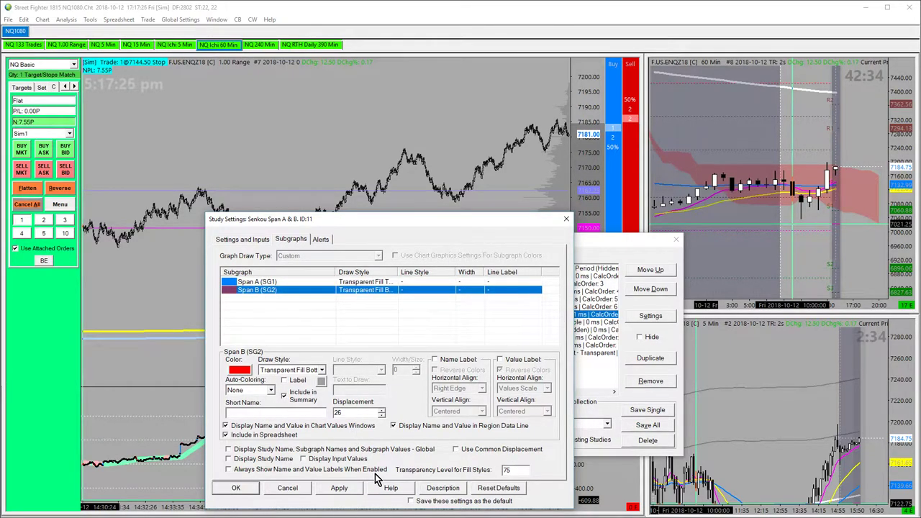
click(240, 488)
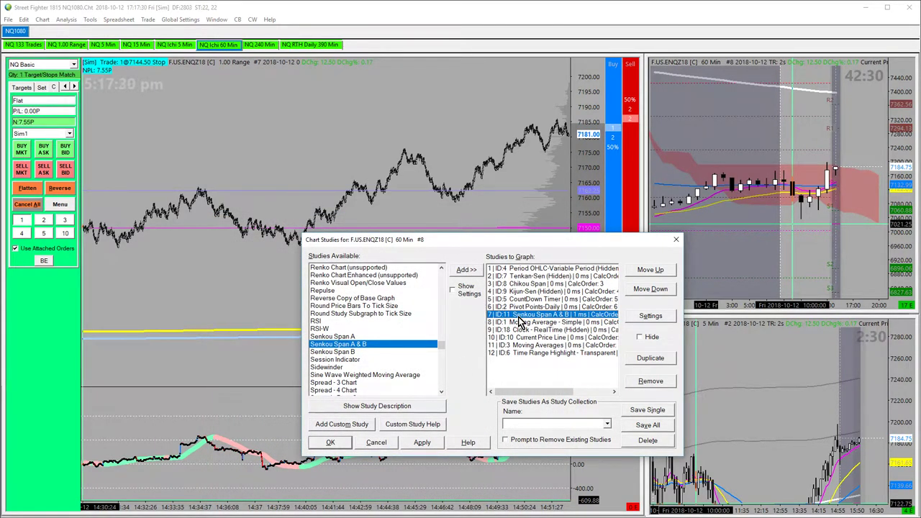
click(330, 442)
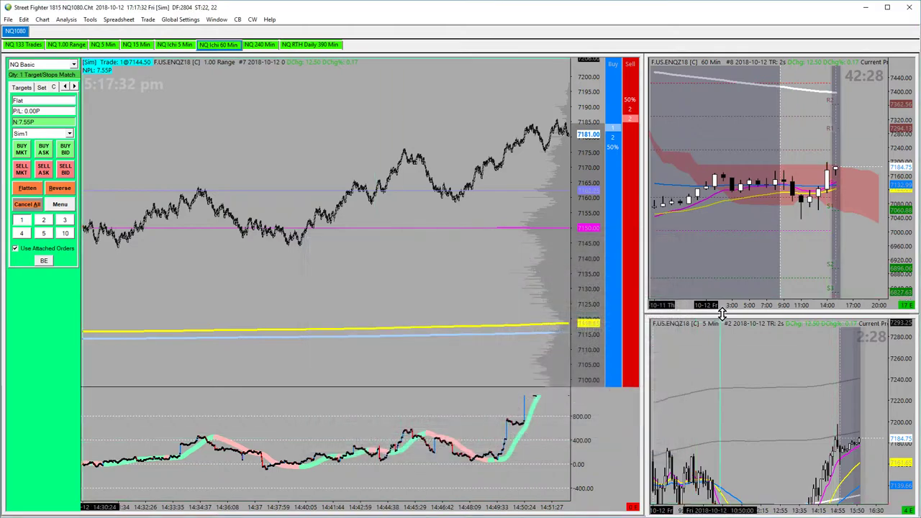
Draw a Price Retracement on the NQ 60 Min chart from the October 12 swing low to the afternoon high, then remove it.
right_click(655, 309)
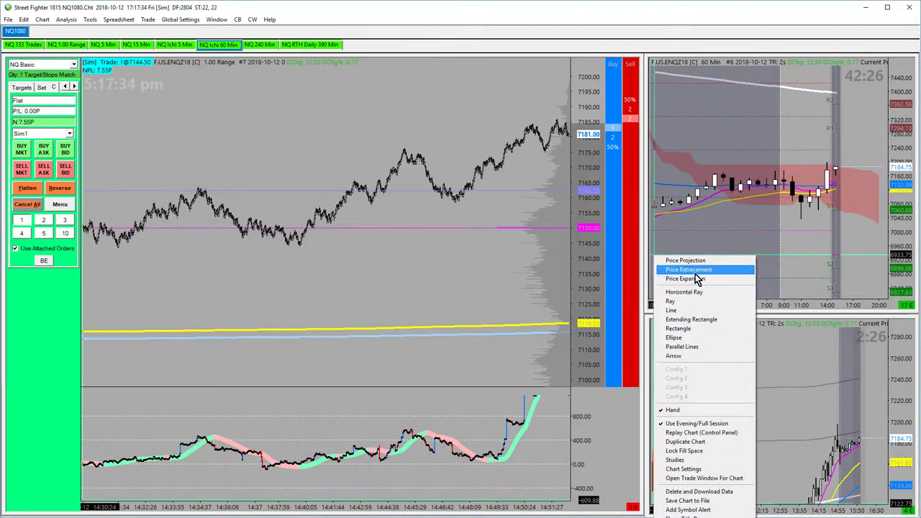
click(860, 273)
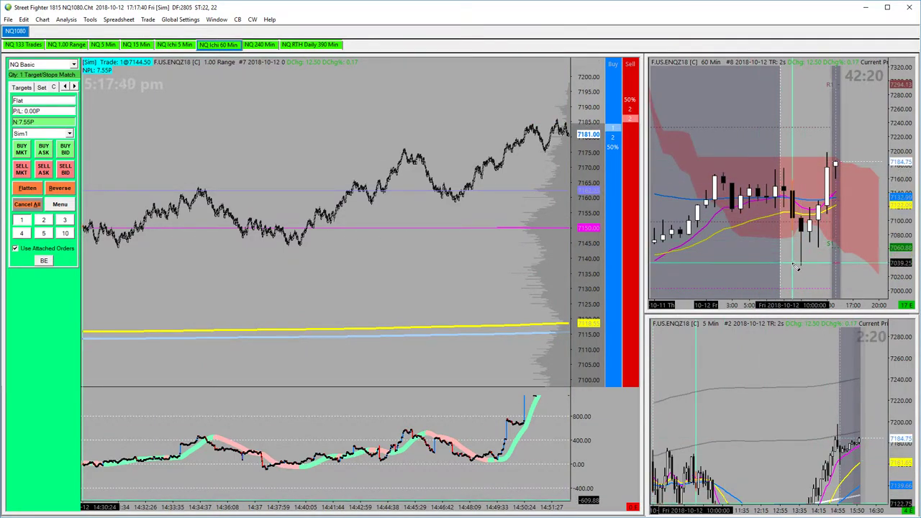
drag(794, 268, 801, 210)
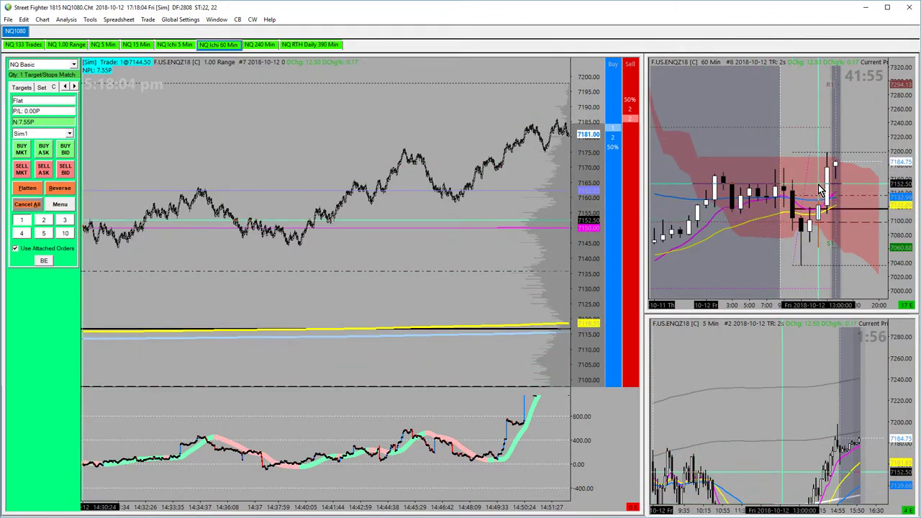
scroll(799, 187, down, 4)
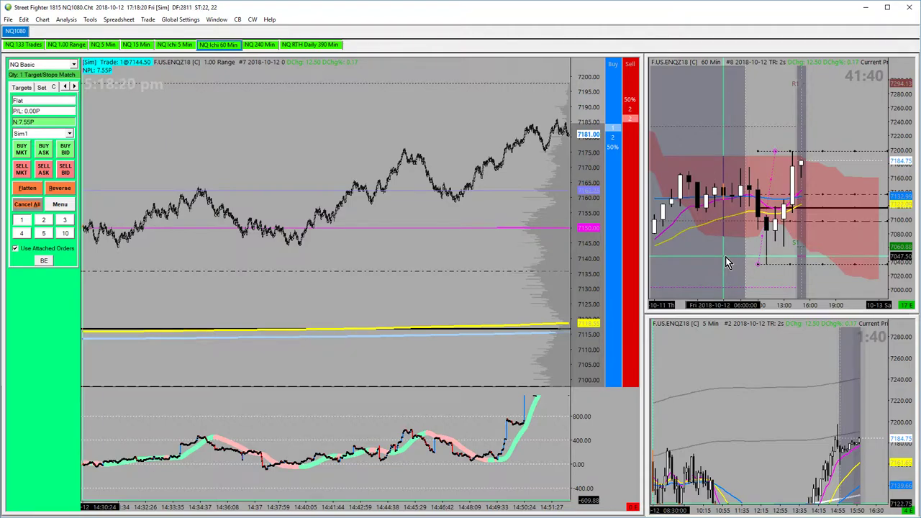
key(Escape)
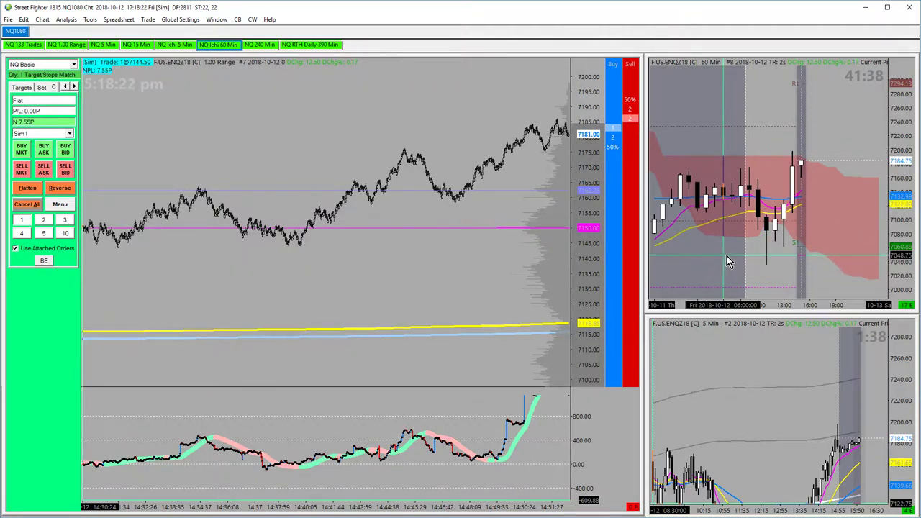
scroll(726, 256, up, 2)
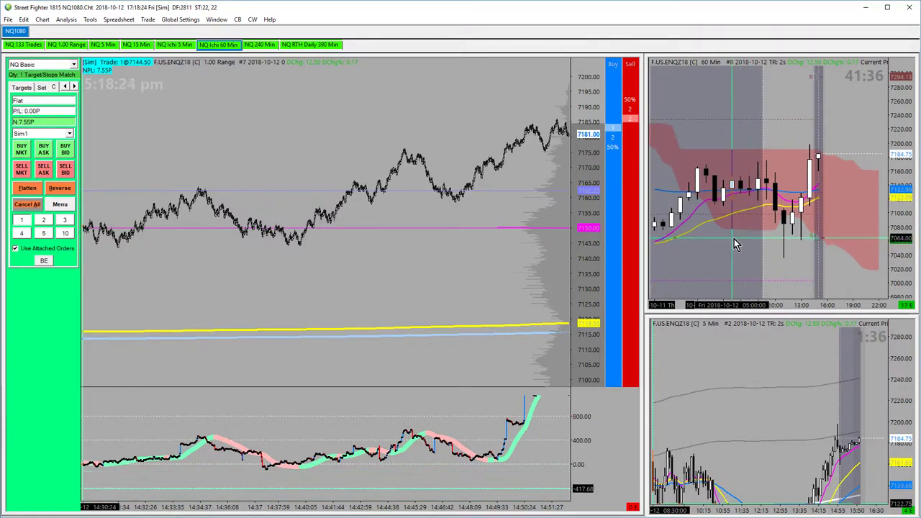
Open the studies of the NQ 60 Min chart and examine the Pivot Points-Daily inputs, including the Formula Type.
key(F6)
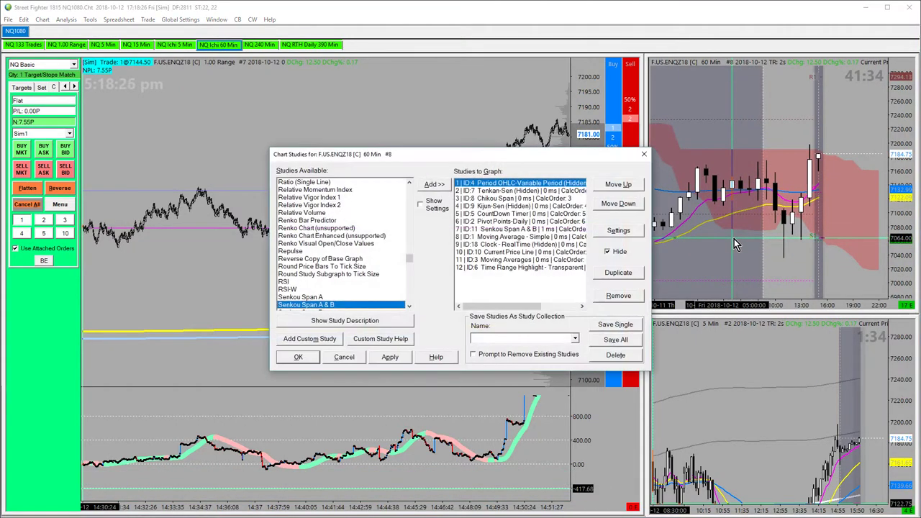
drag(504, 159, 656, 258)
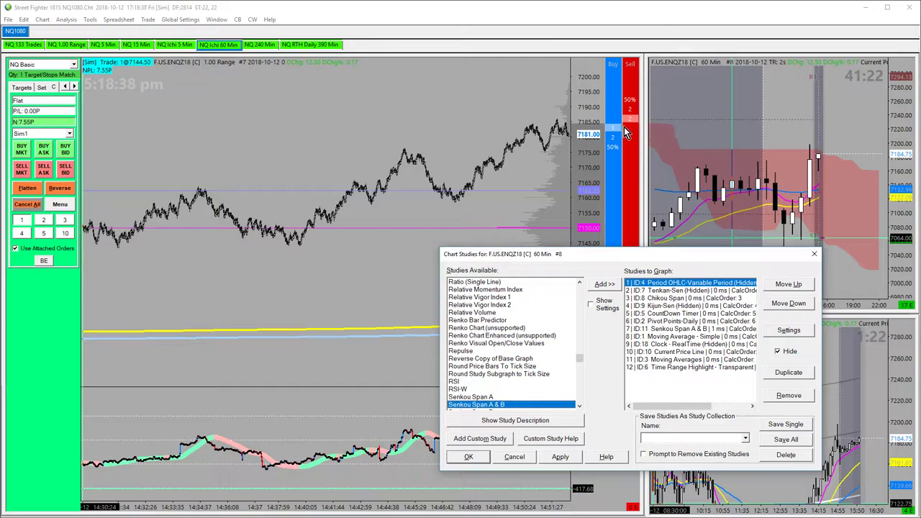
drag(706, 257, 685, 248)
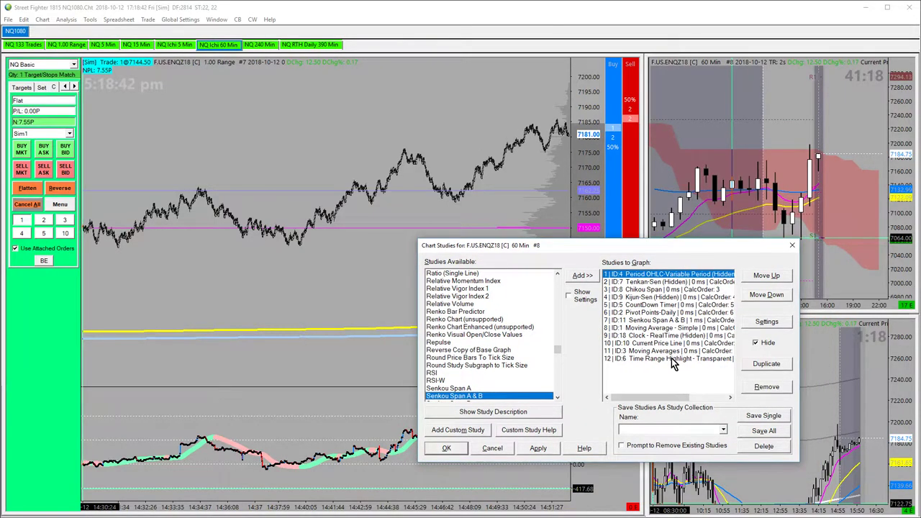
double_click(659, 313)
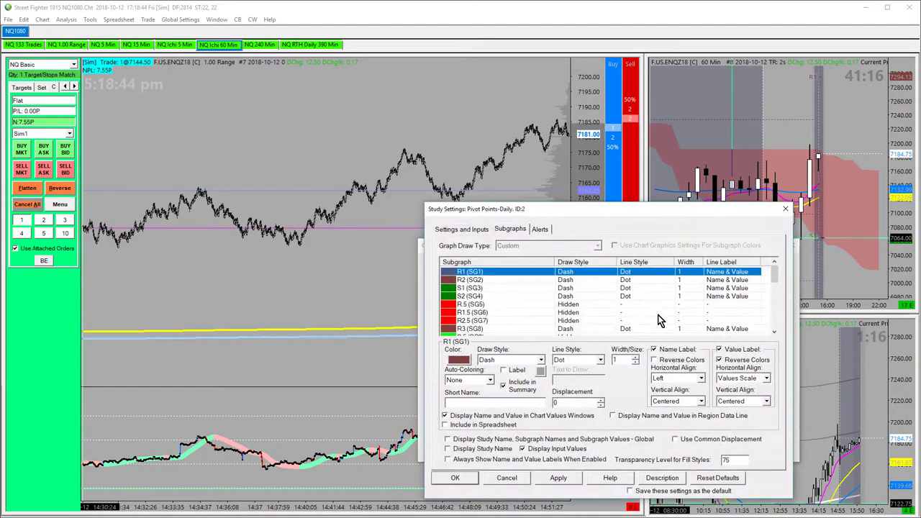
click(472, 229)
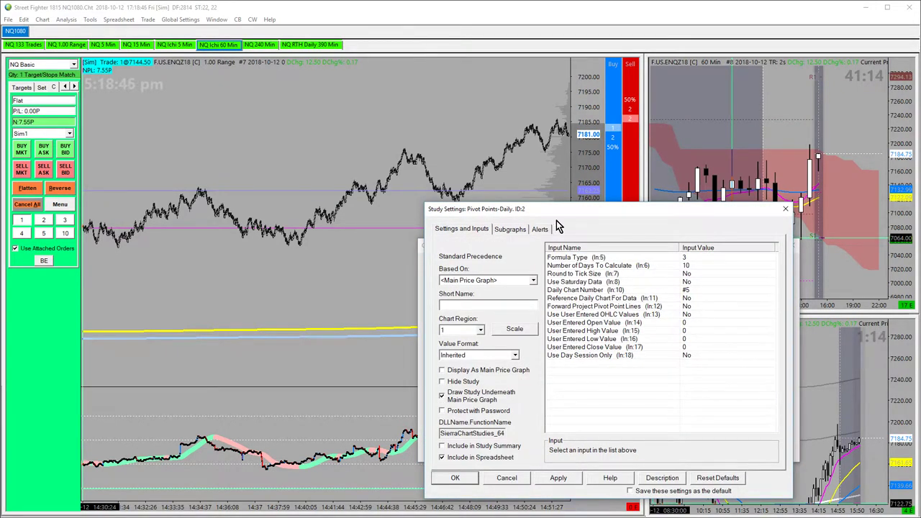
drag(559, 213, 497, 206)
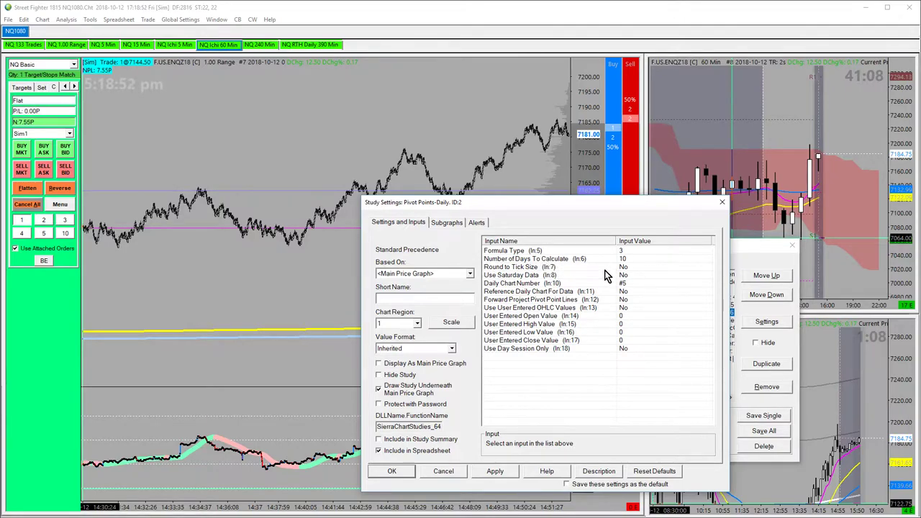
click(641, 250)
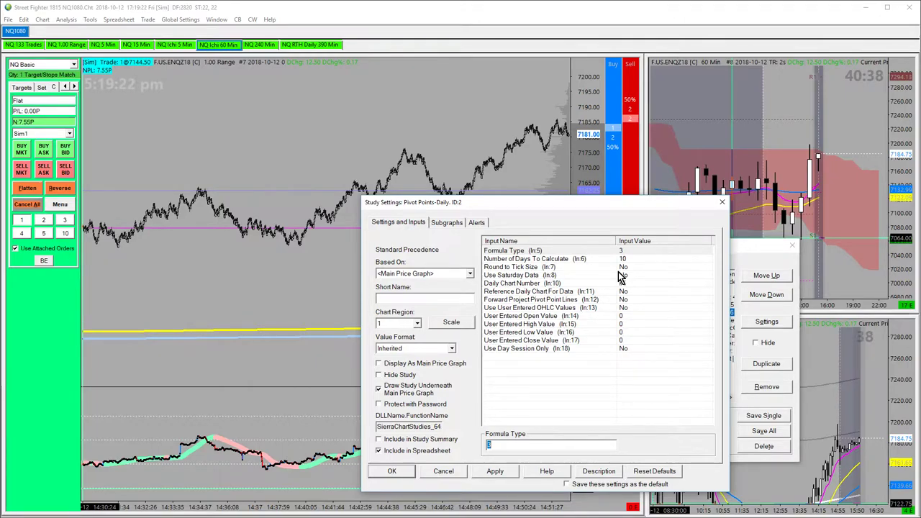
click(721, 203)
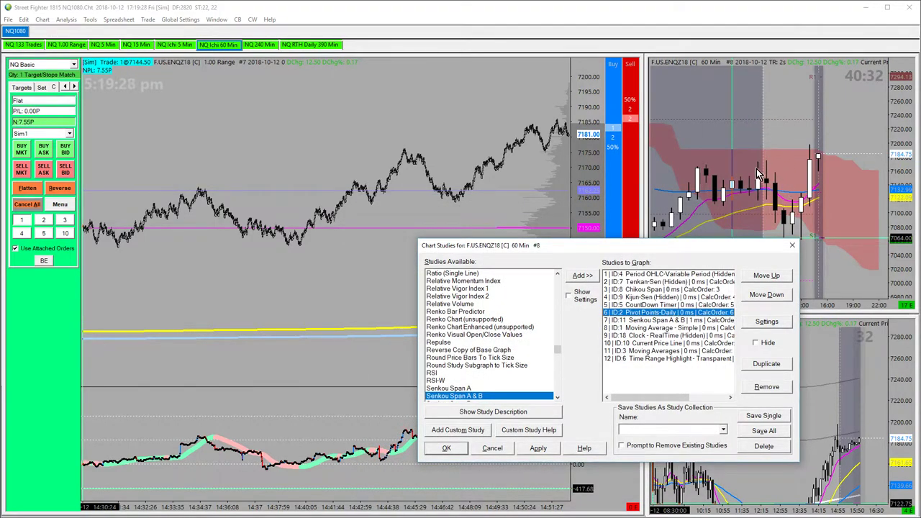
Examine the input data and length of the Moving Average - Simple study, leaving its settings as they are.
drag(729, 251, 726, 307)
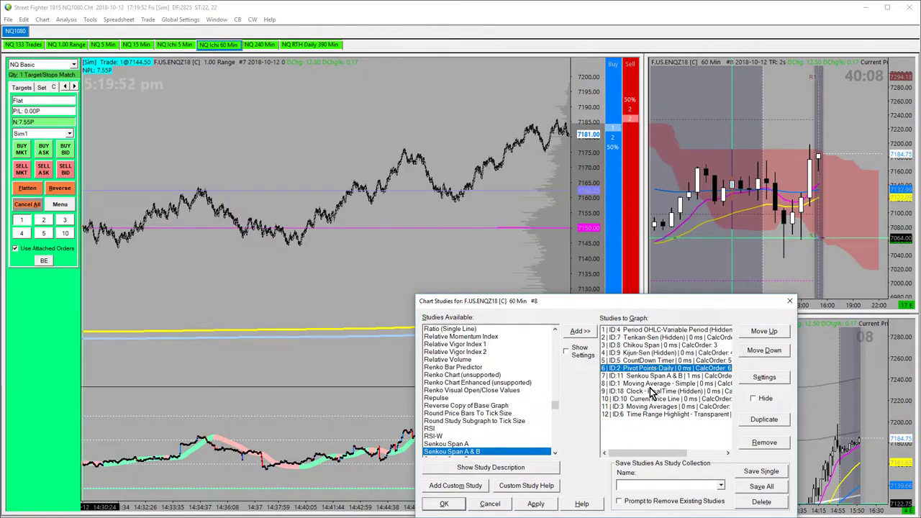
click(654, 384)
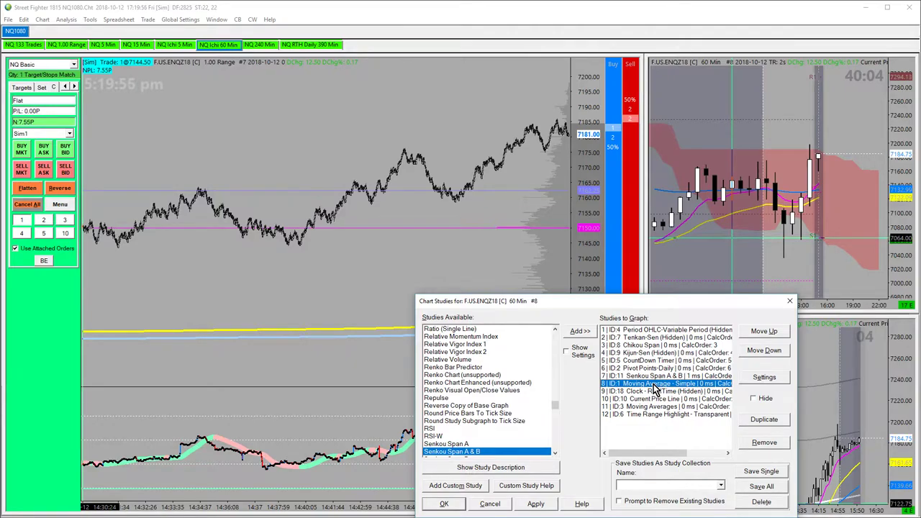
double_click(654, 387)
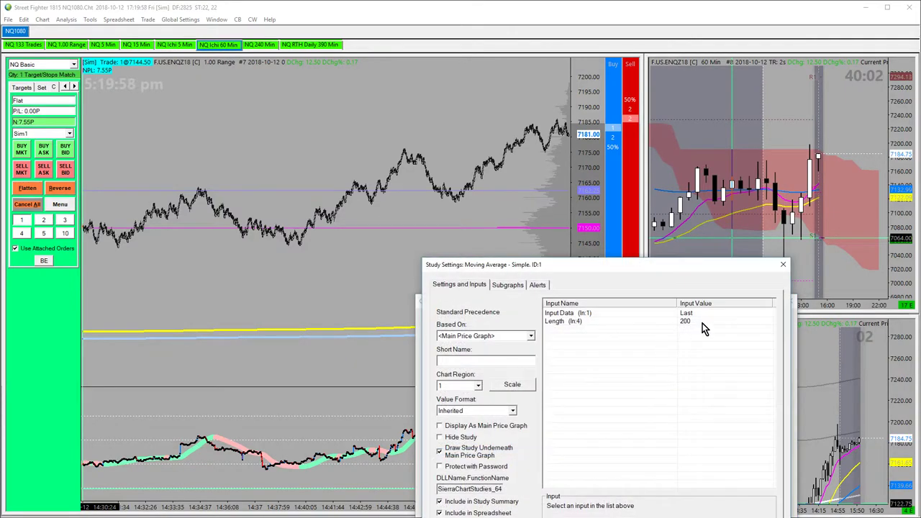
click(783, 266)
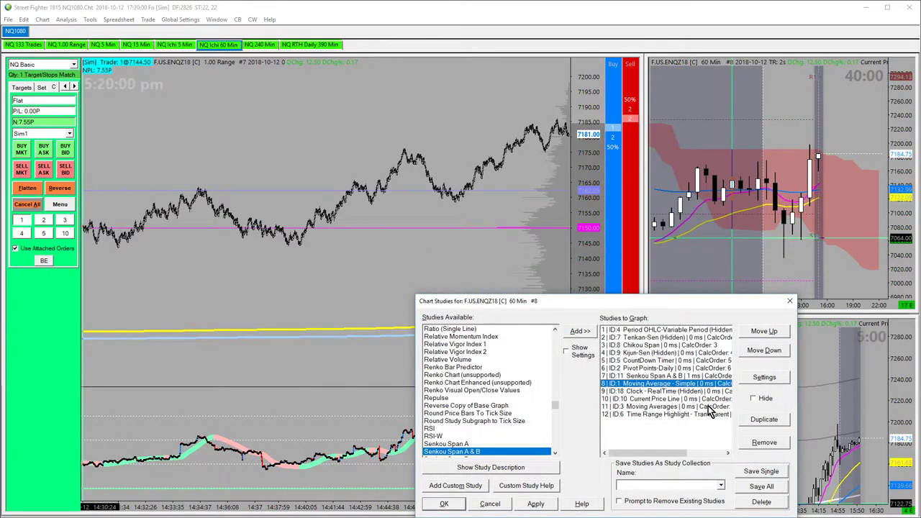
Review the types and lengths in the Moving Averages study, accept its settings and close the chart's studies.
click(646, 392)
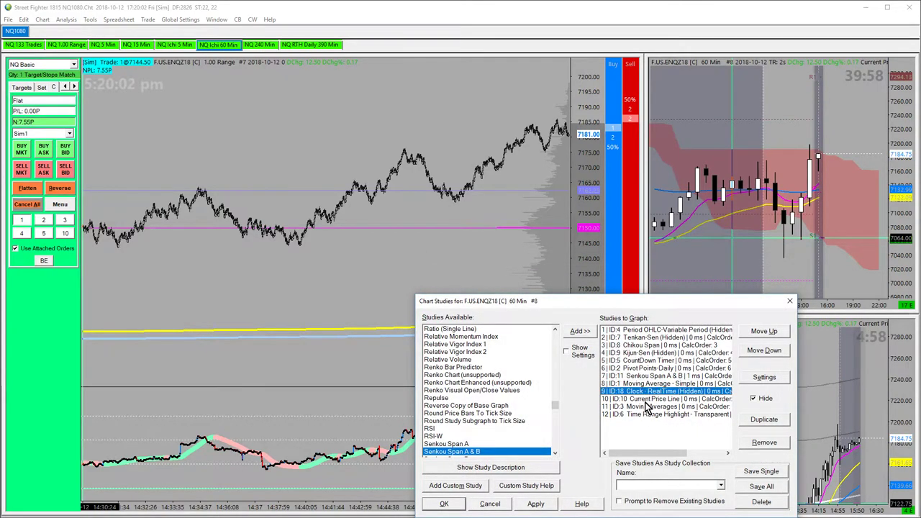
click(646, 407)
double_click(646, 408)
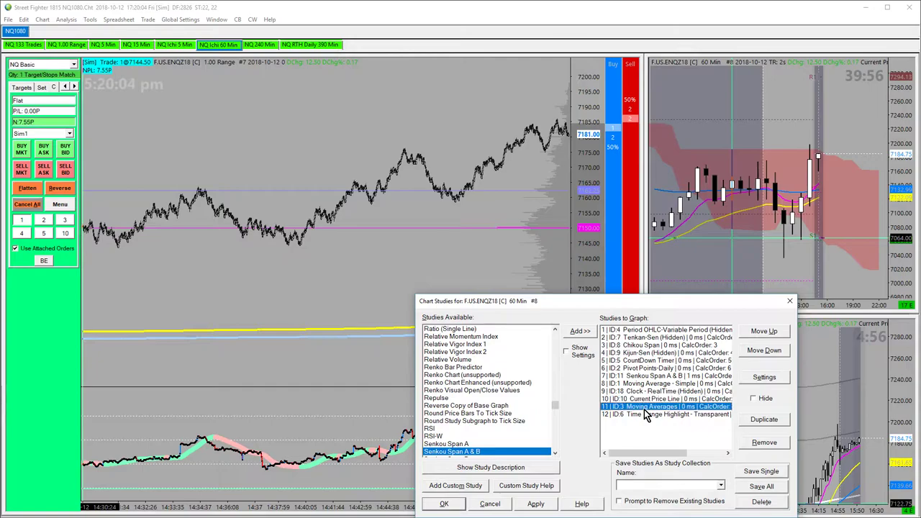
drag(656, 266, 591, 207)
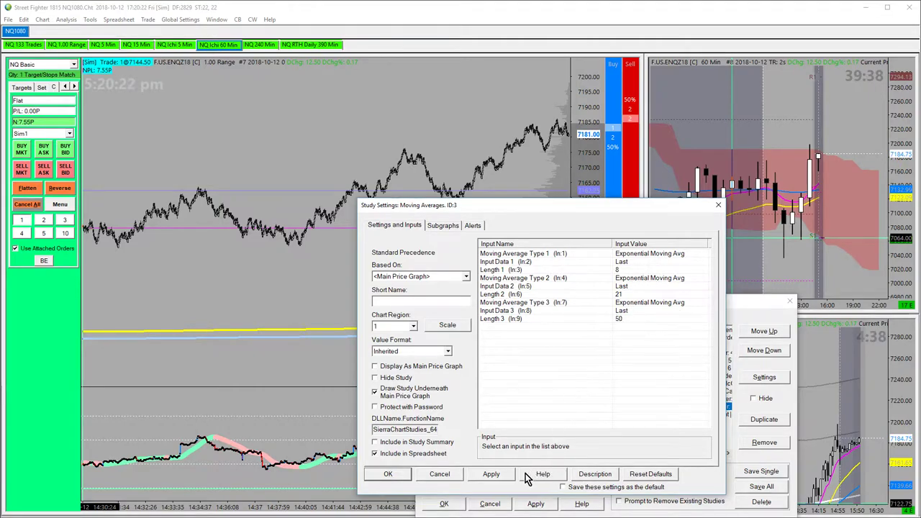
click(387, 475)
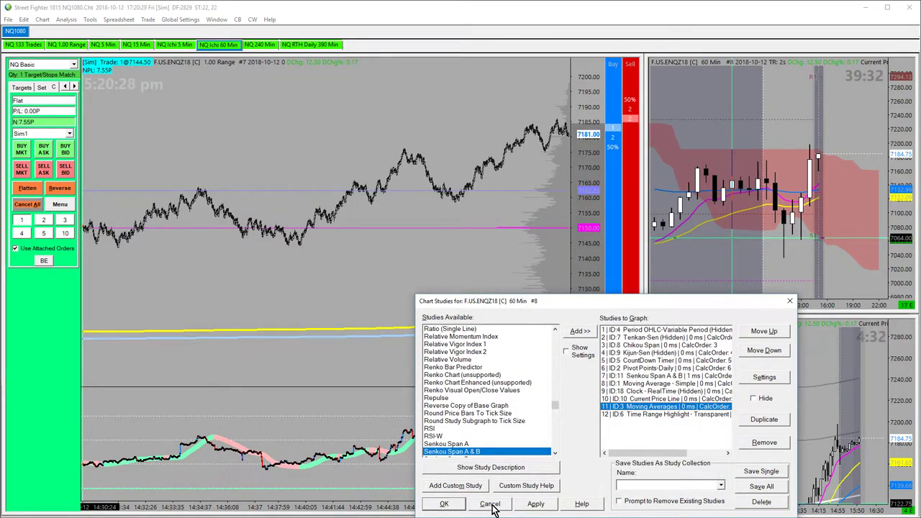
click(444, 506)
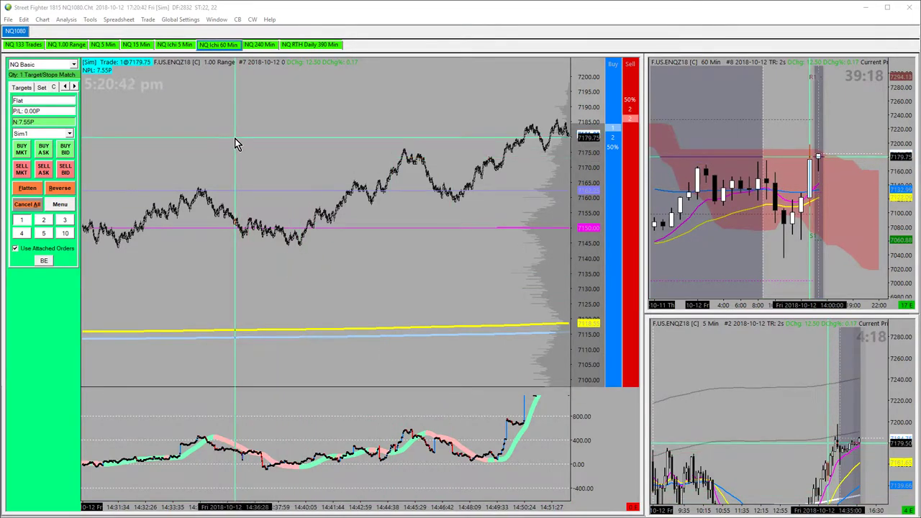
Turn off the Global Cursor from the NQ 1.00 Range chart and bring the NQ 133 Trades chart to the front.
click(178, 135)
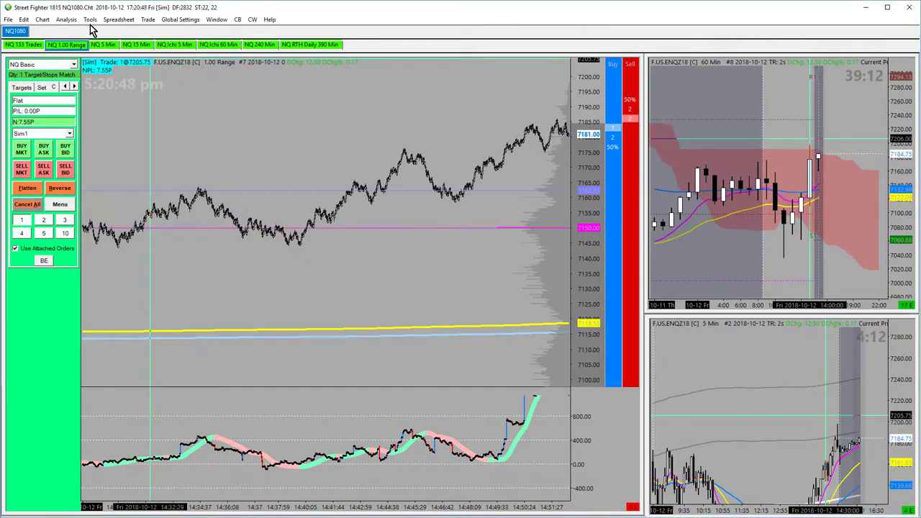
click(90, 20)
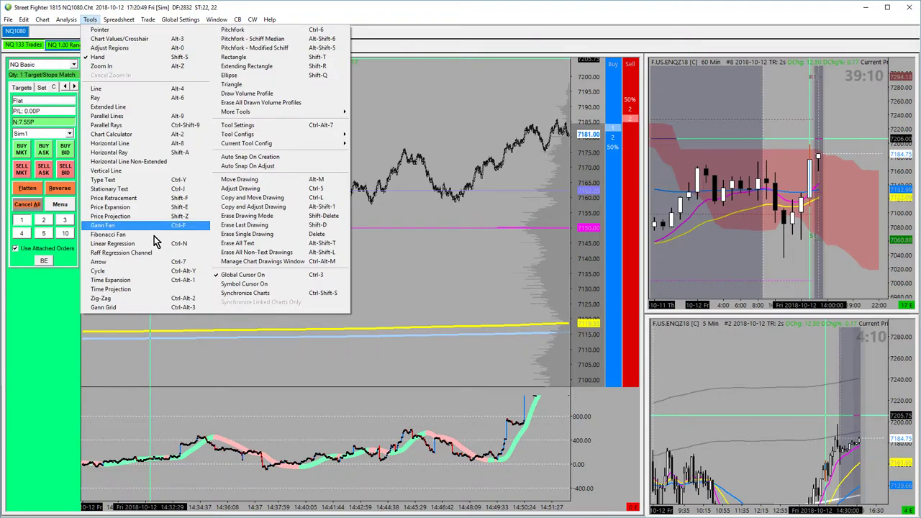
click(243, 278)
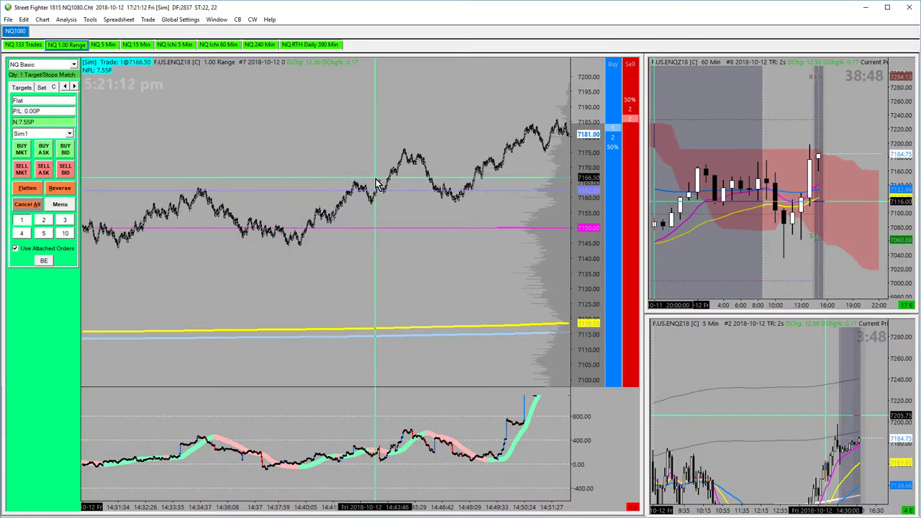
click(25, 44)
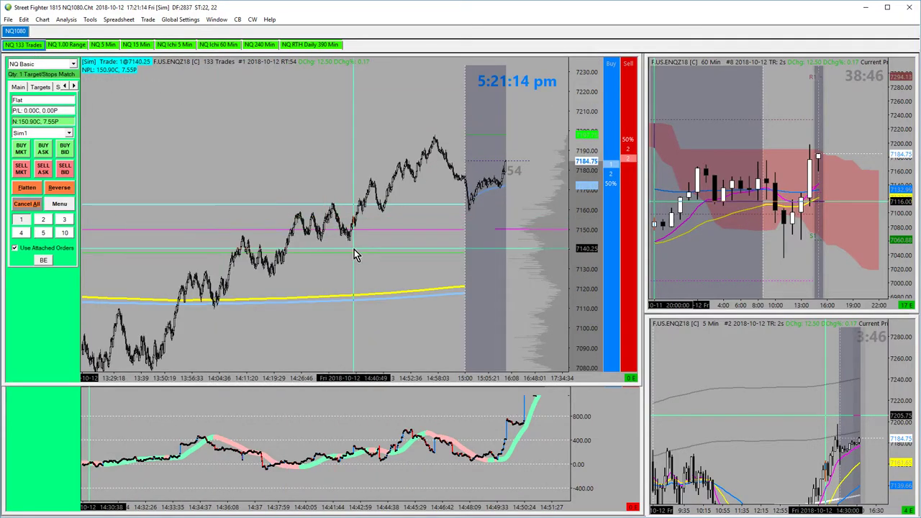
scroll(768, 259, up, 3)
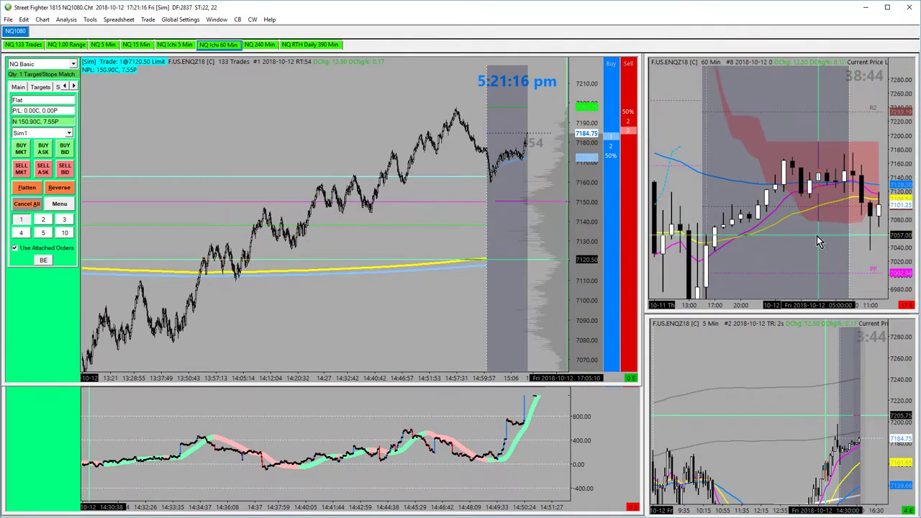
Draw a Price Retracement on the NQ 60 Min chart across the October 10 decline, from about 7360 down to about 7200.
drag(686, 236, 803, 281)
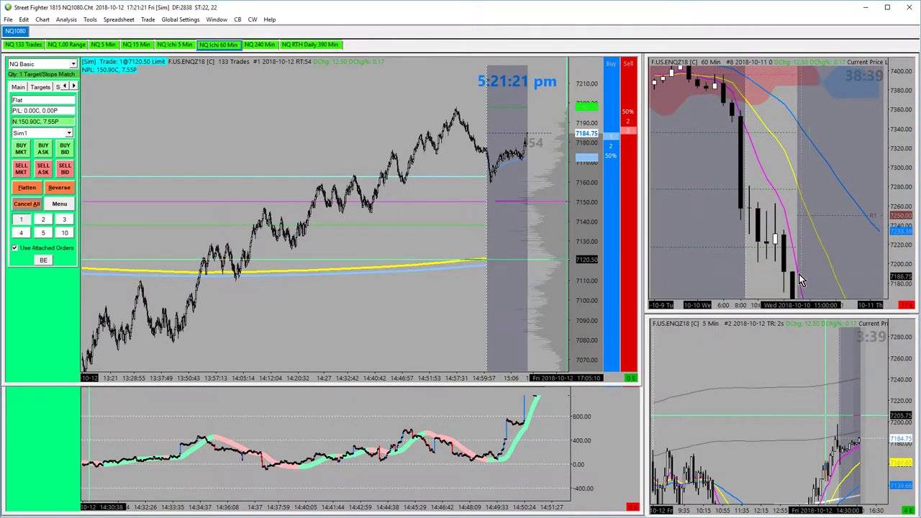
right_click(708, 140)
click(722, 154)
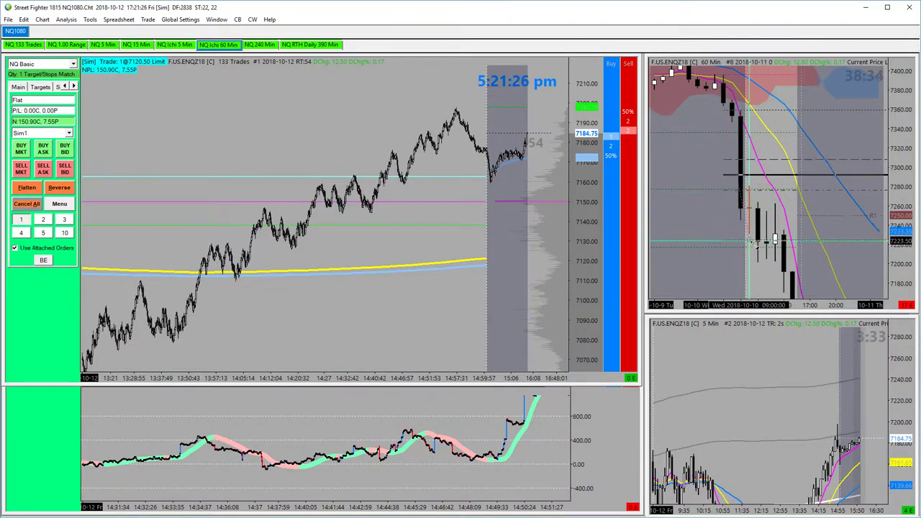
click(748, 186)
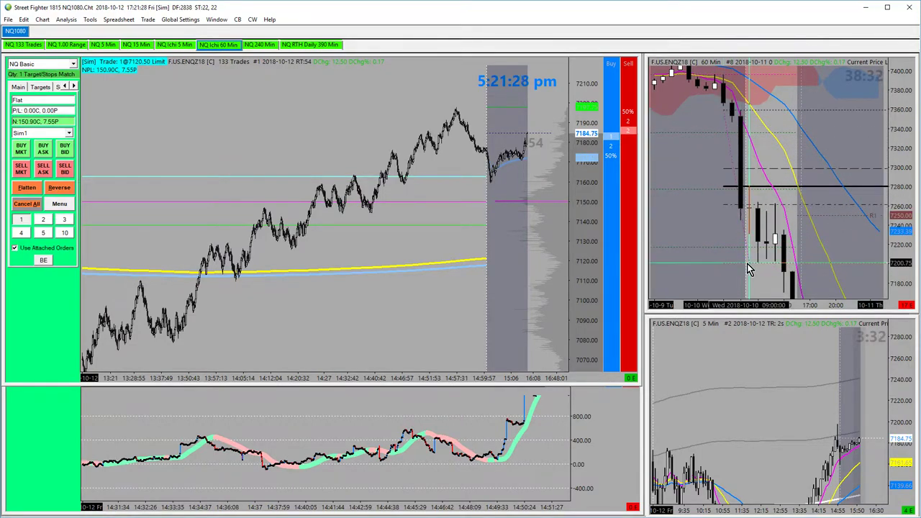
click(750, 265)
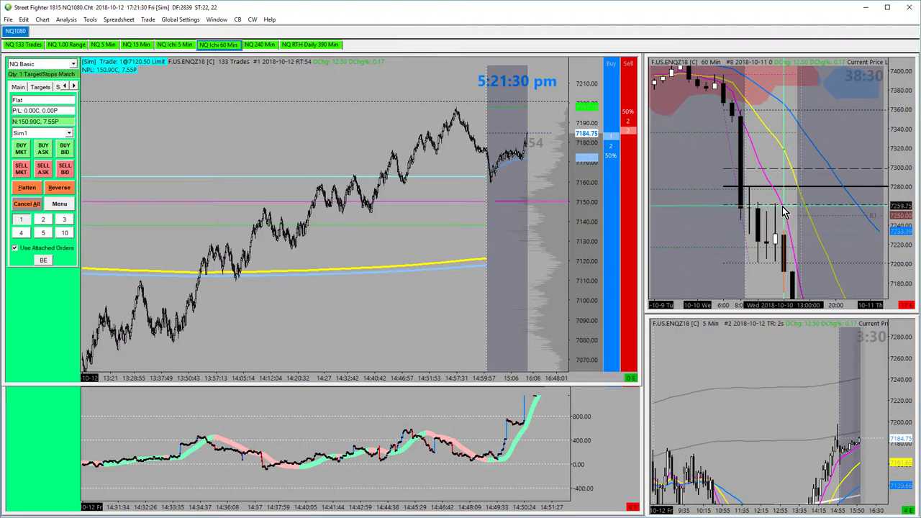
Switch to the Hand tool on the NQ 133 Trades chart and inspect the retracement levels carried over around 7260 to 7300.
right_click(290, 173)
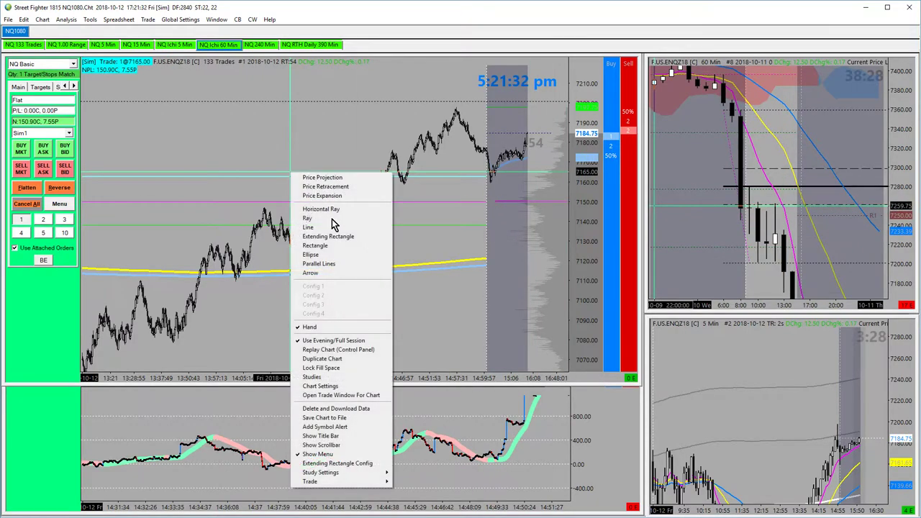
click(310, 325)
scroll(264, 226, up, 10)
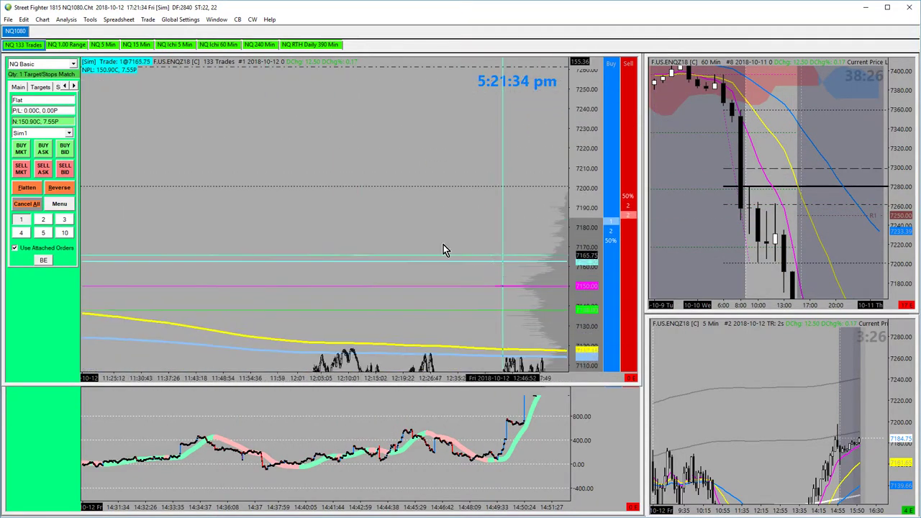
scroll(364, 251, up, 3)
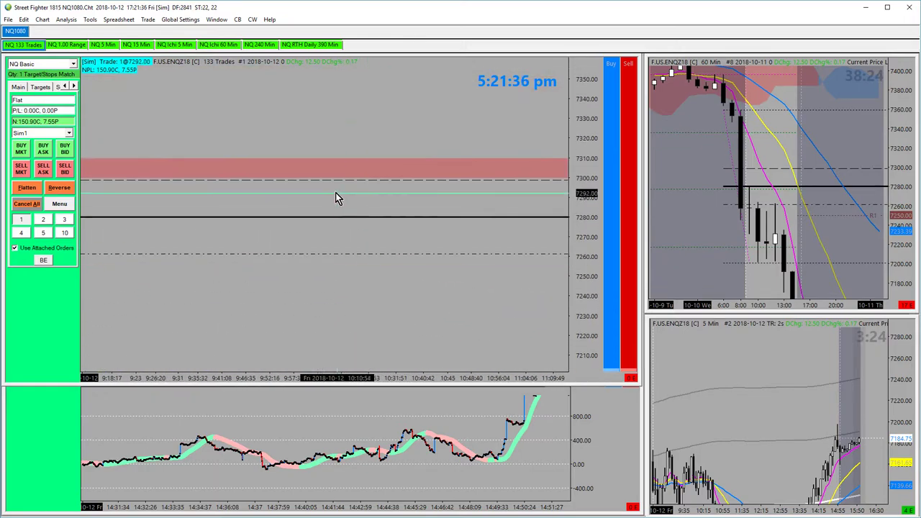
Review the NQ 133 Trades chart's setting for copying drawings from other chart numbers, then cancel the chart settings.
scroll(298, 118, down, 5)
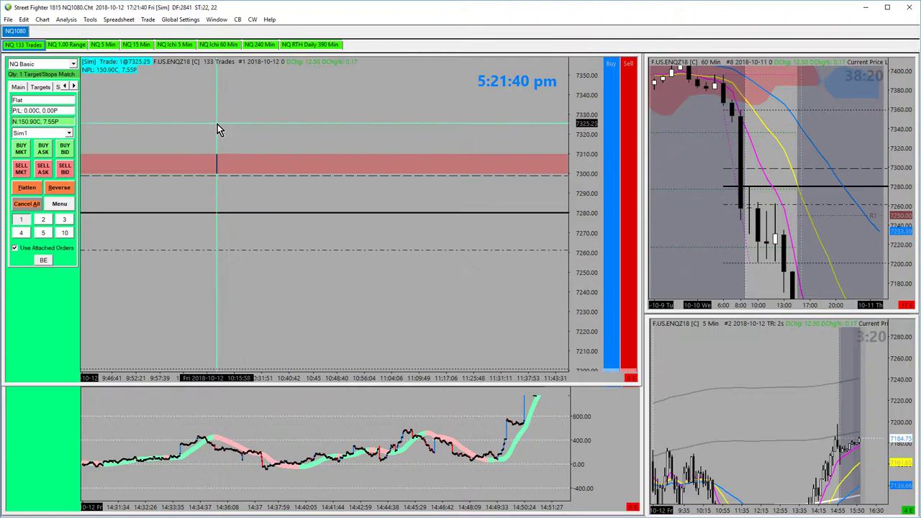
key(F5)
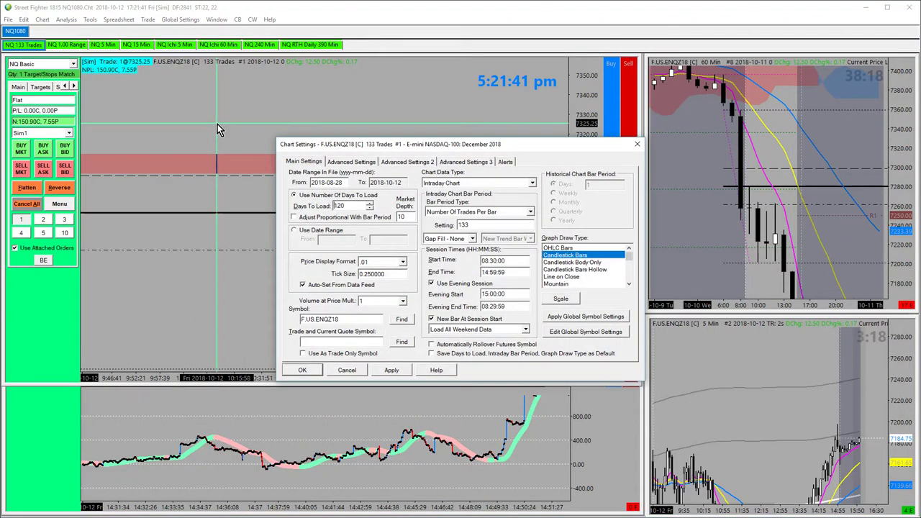
click(338, 163)
click(394, 161)
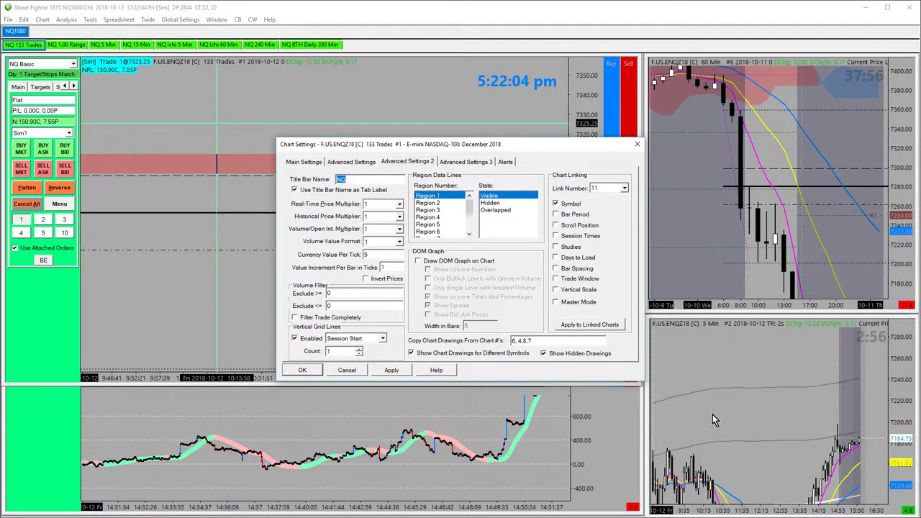
click(345, 370)
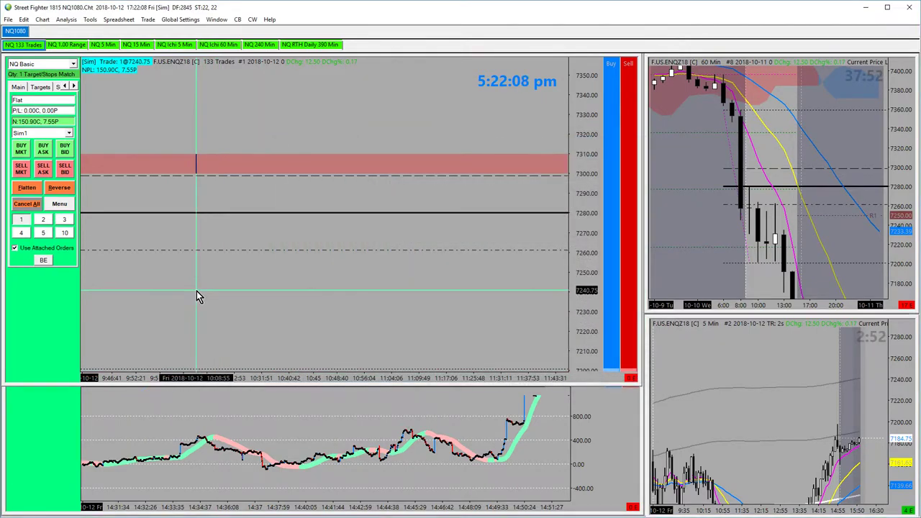
On the NQ 5 Min chart, review the inputs of the second ENVELOPE 200sma study and close its settings.
click(731, 407)
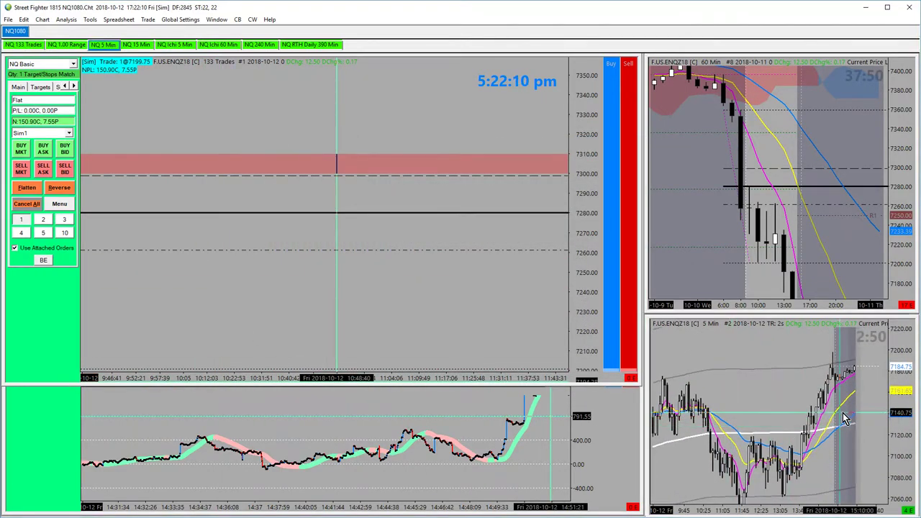
scroll(840, 353, up, 5)
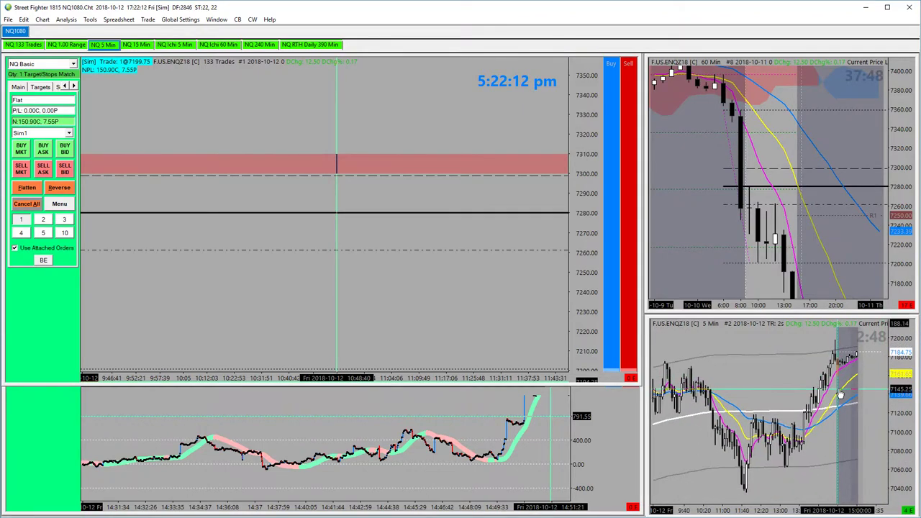
scroll(819, 383, down, 2)
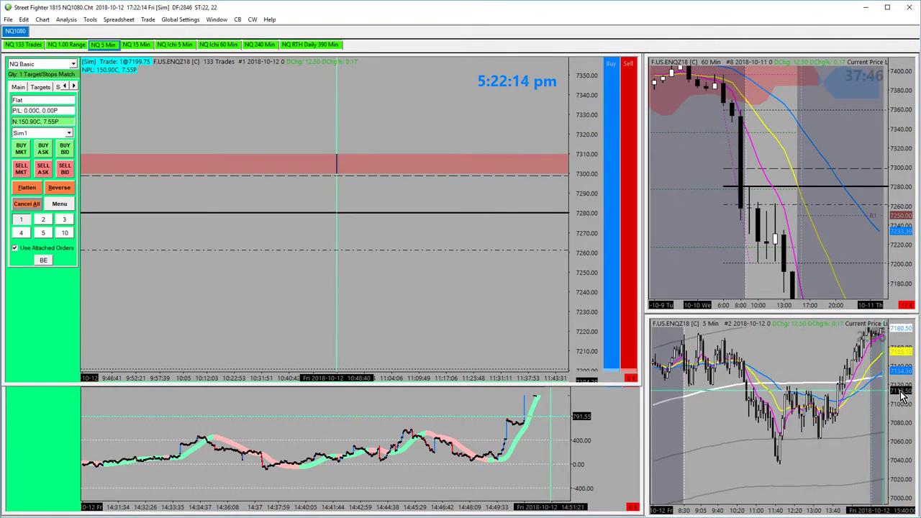
drag(837, 372, 824, 412)
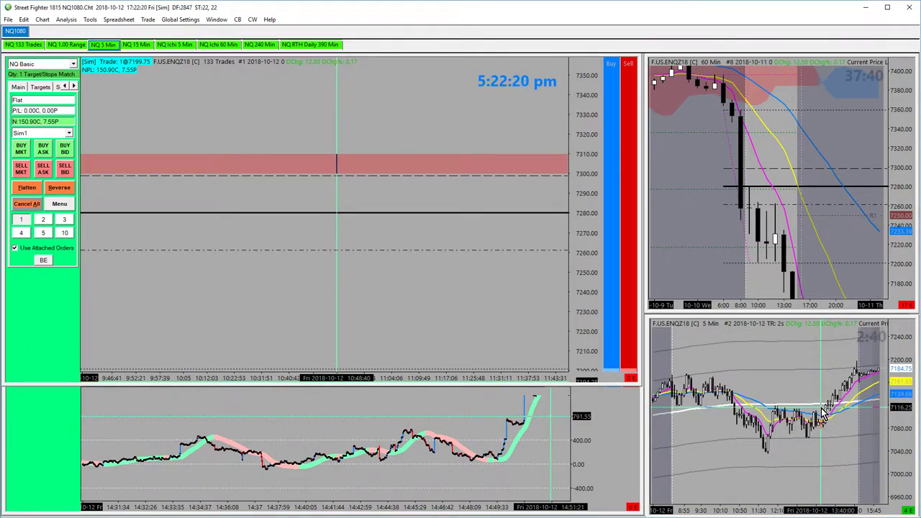
drag(824, 412, 756, 416)
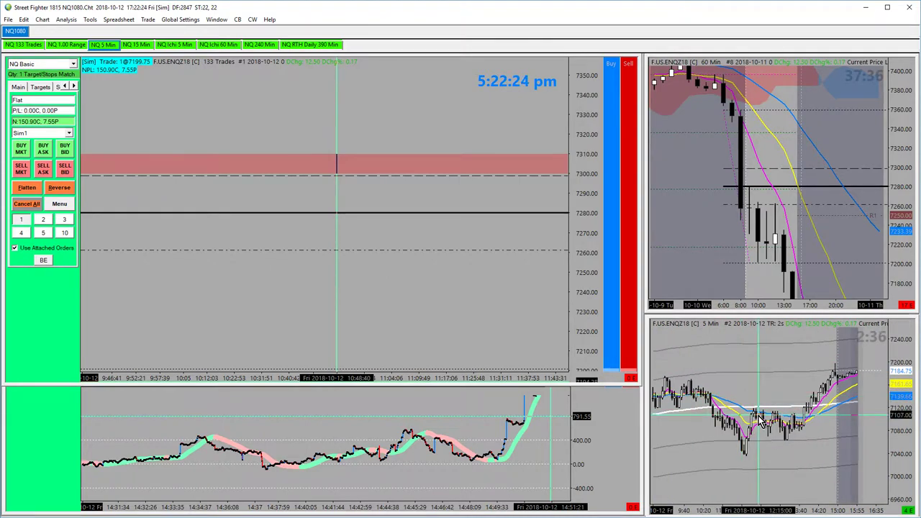
key(F6)
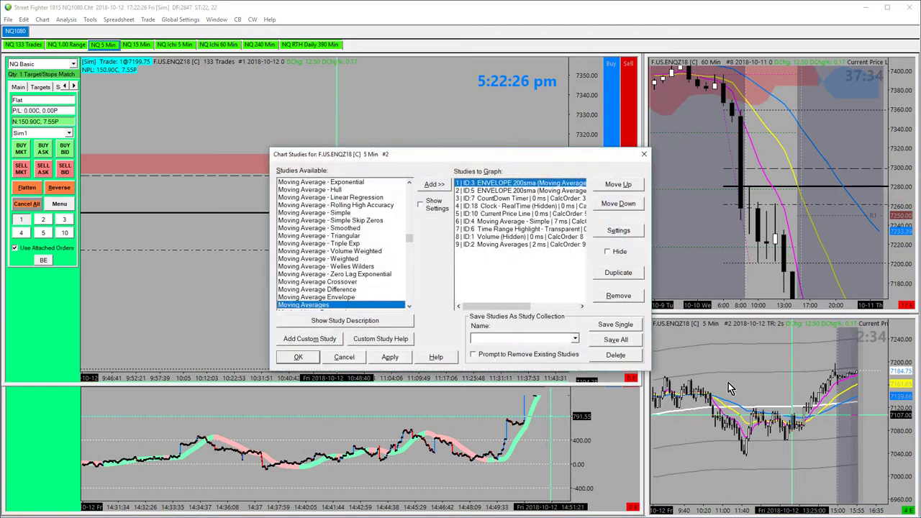
drag(474, 166, 464, 233)
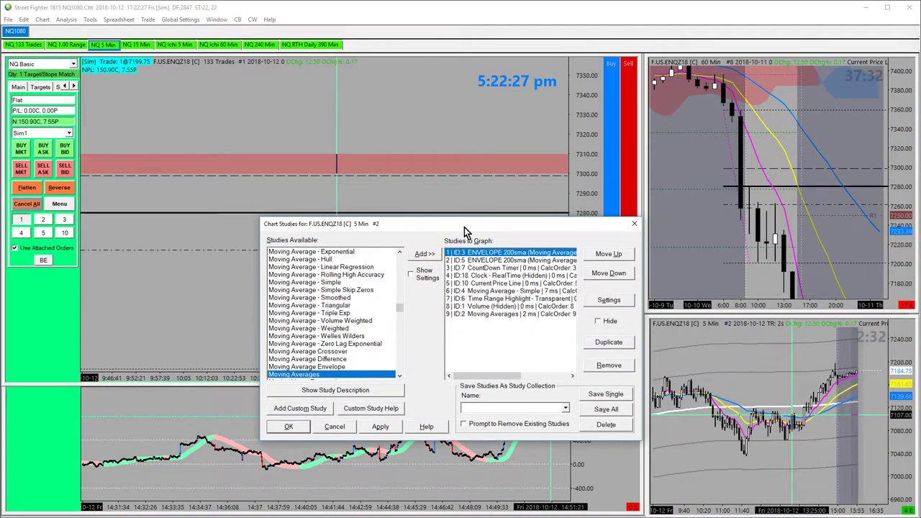
click(504, 263)
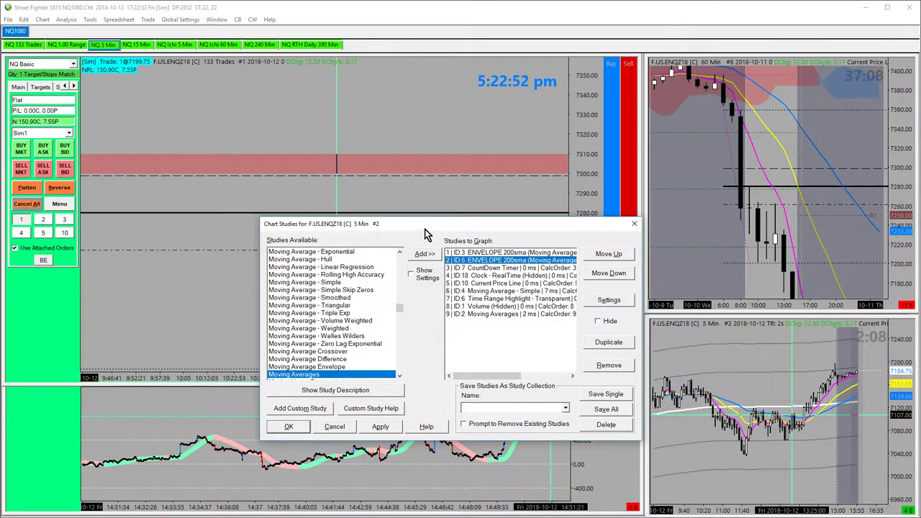
drag(424, 230, 321, 215)
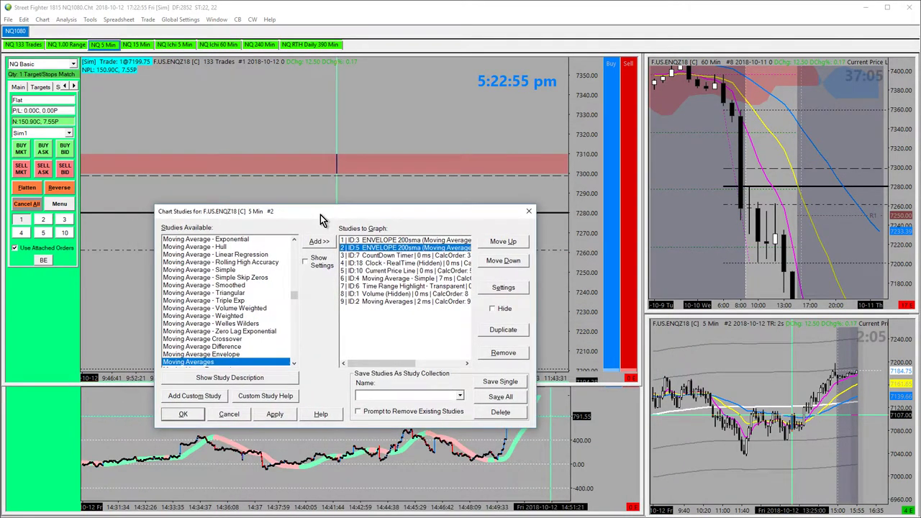
double_click(386, 250)
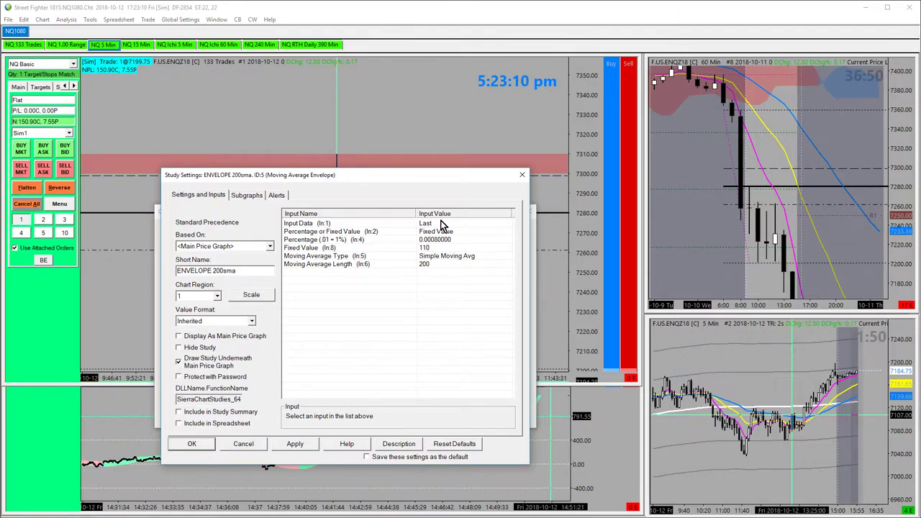
click(521, 175)
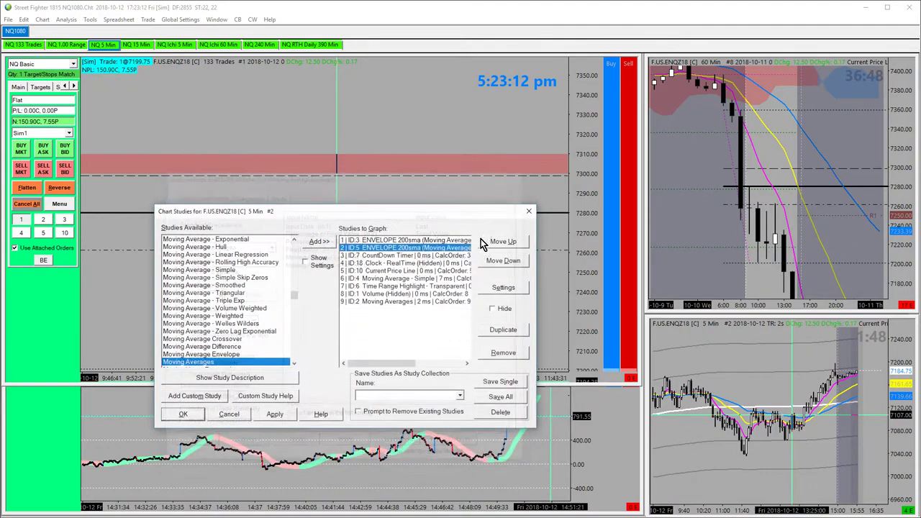
Review the inputs of the first ENVELOPE 200sma study, accept them and cancel the chart's studies.
click(414, 240)
double_click(413, 242)
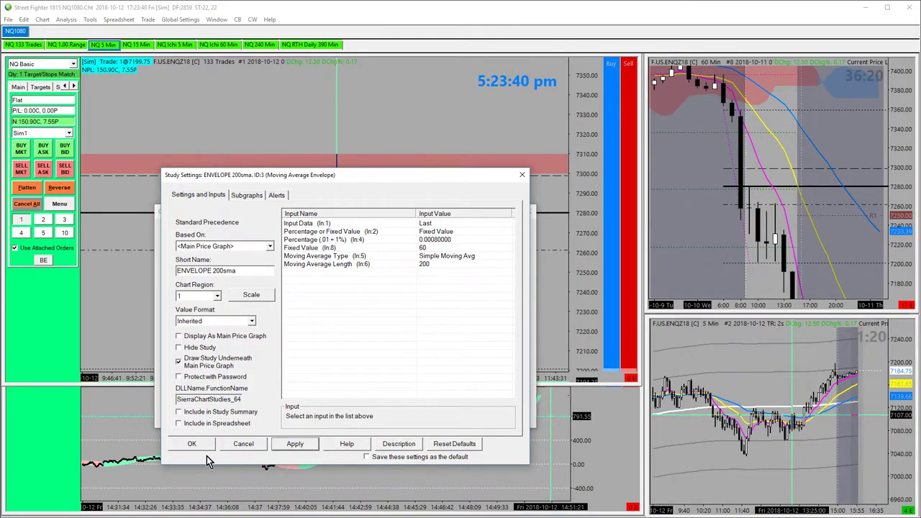
click(178, 447)
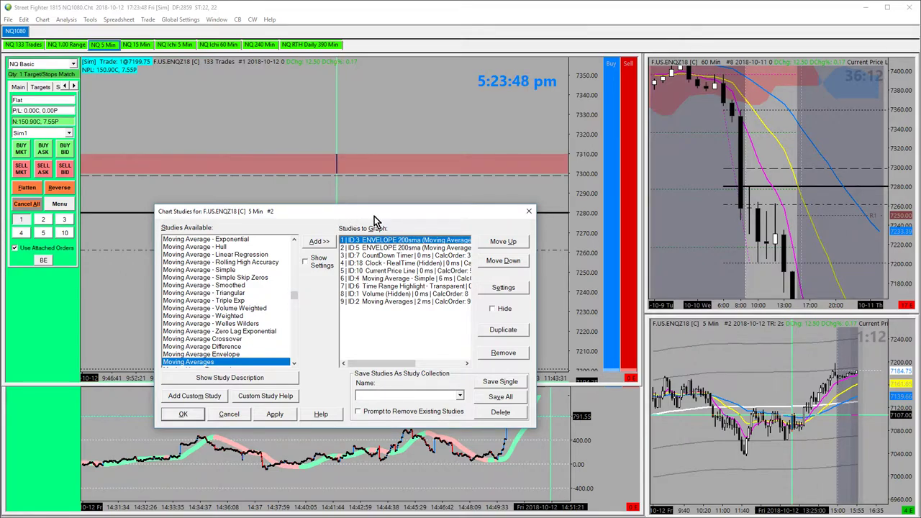
click(229, 415)
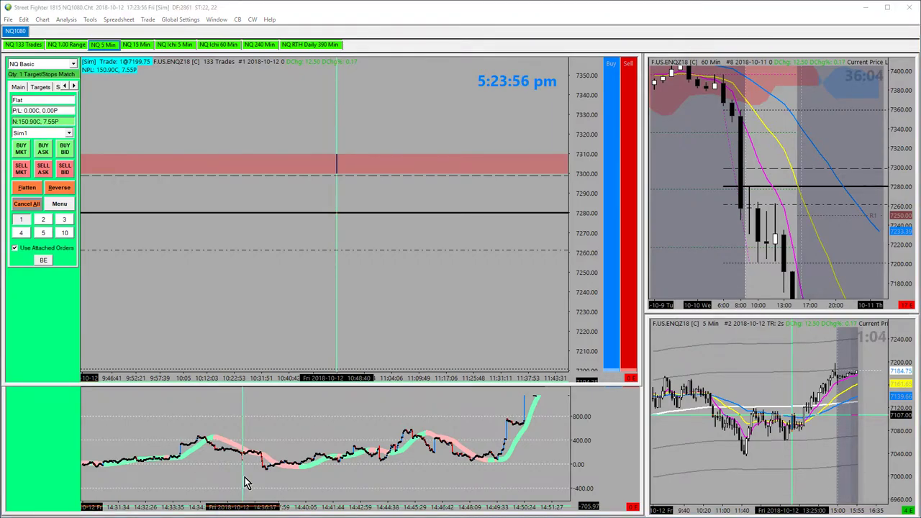
Review the intraday session times and time zone for symbol F.US.ENQ?## in the global symbol settings, then cancel.
click(180, 20)
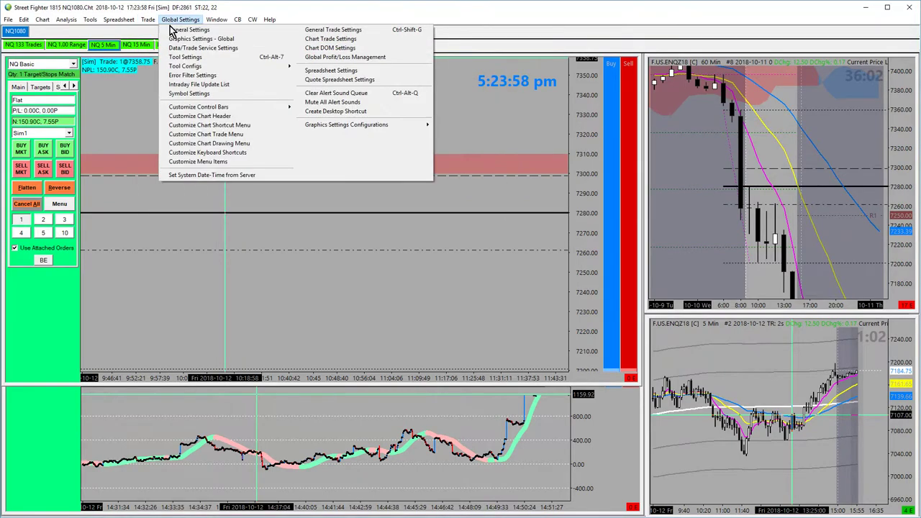
click(181, 98)
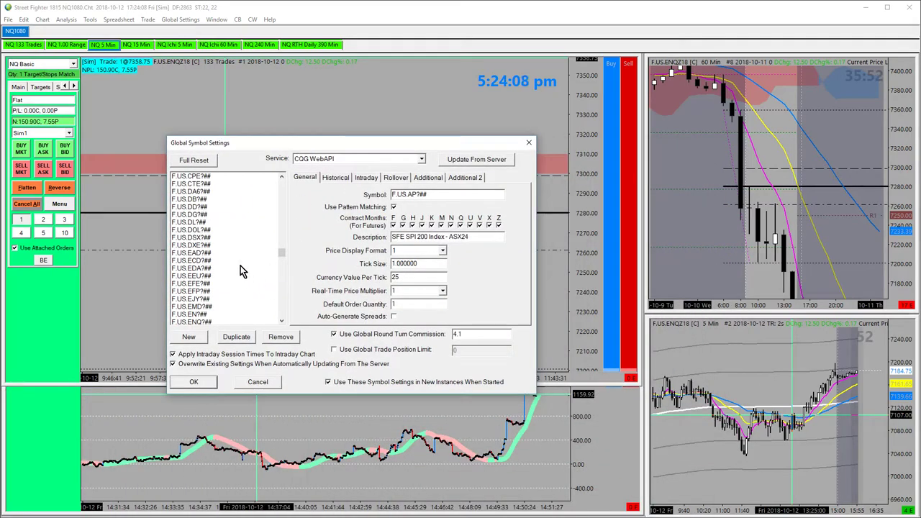
scroll(204, 284, down, 2)
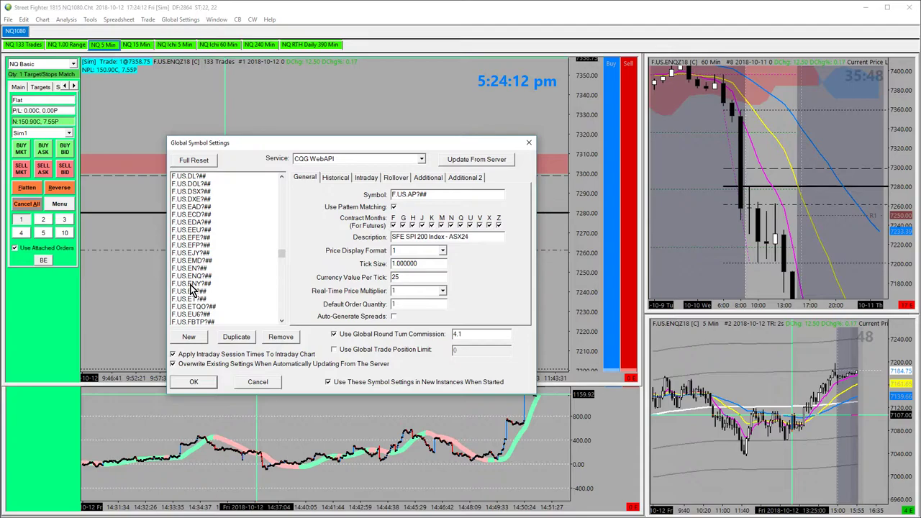
click(191, 277)
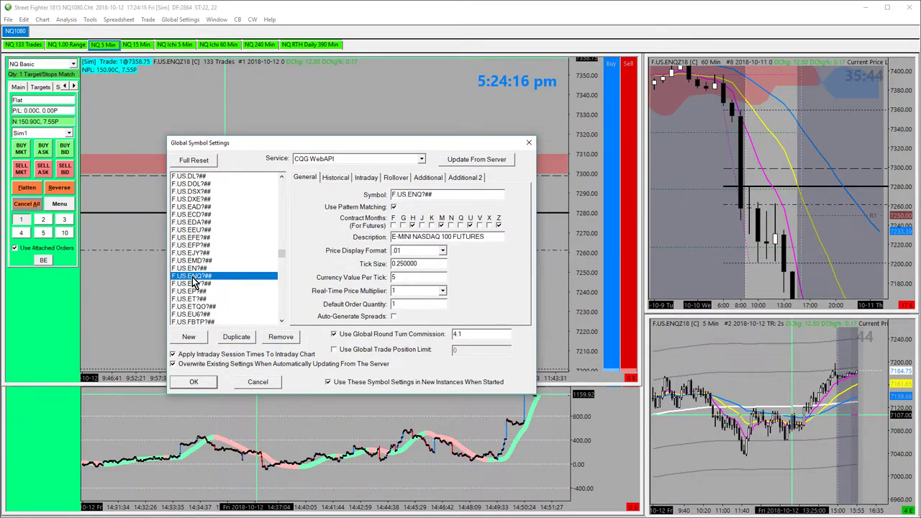
click(365, 180)
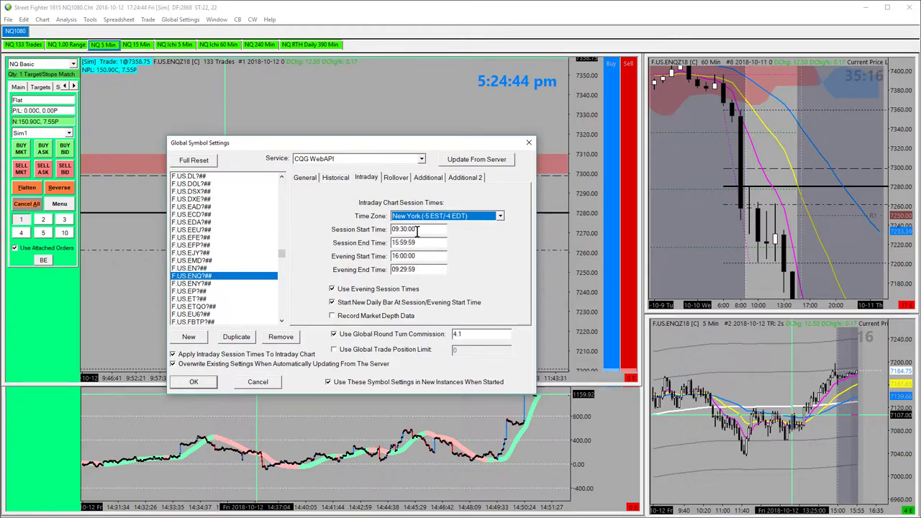
click(258, 382)
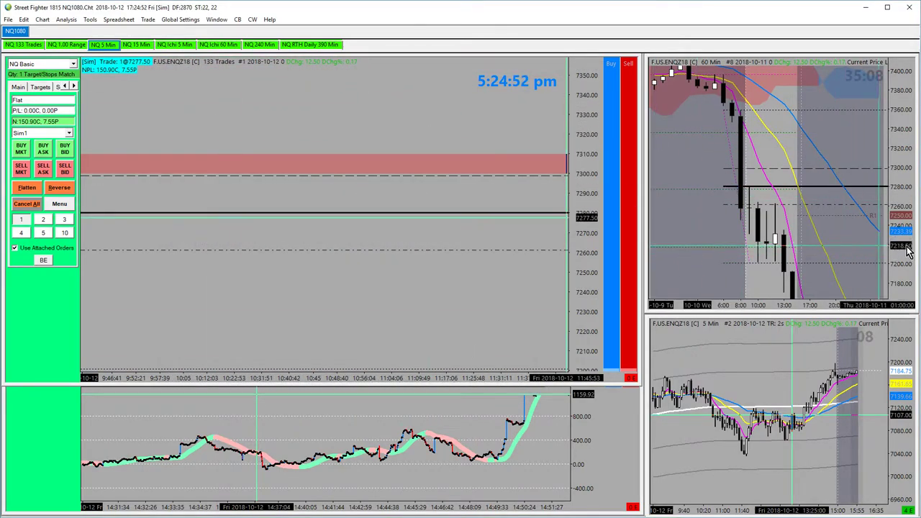
Delete the Price Retracement from the NQ Ichi 60 Min chart and bring the NQ 133 Trades chart to the front.
click(795, 234)
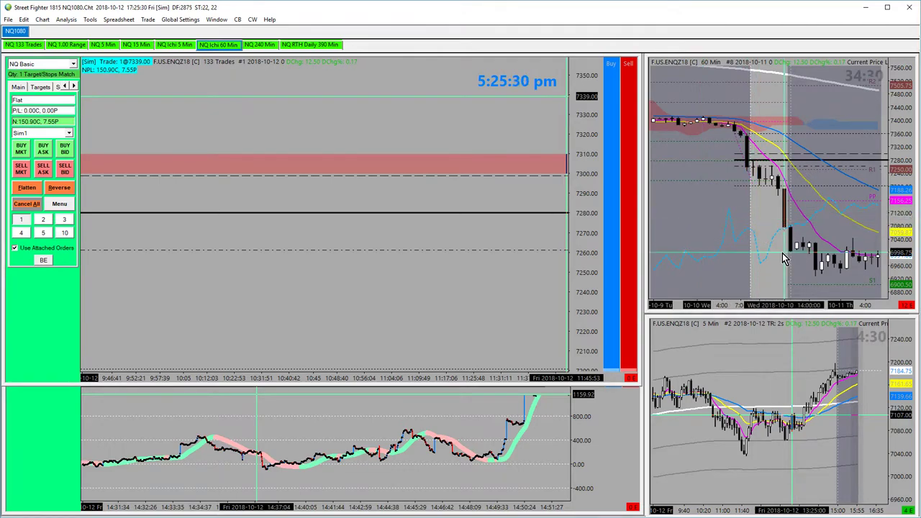
scroll(785, 259, down, 5)
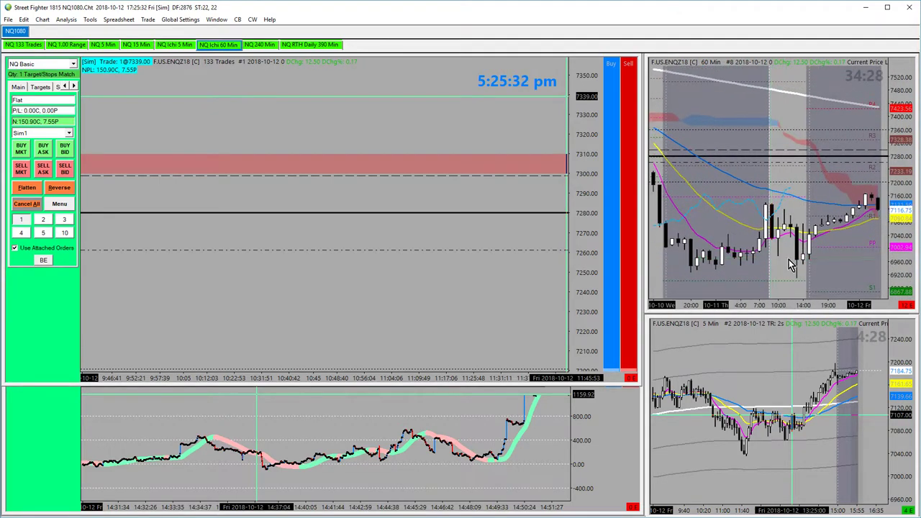
scroll(789, 265, down, 2)
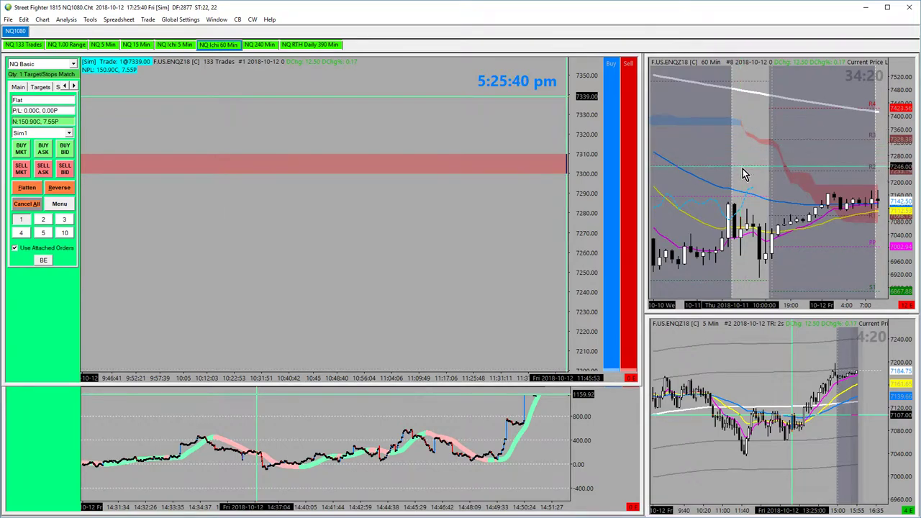
drag(749, 220, 752, 188)
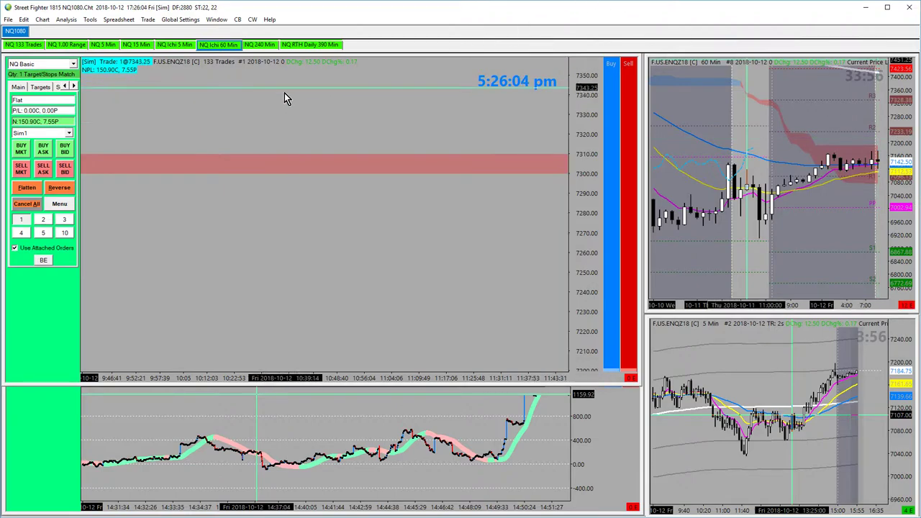
click(264, 241)
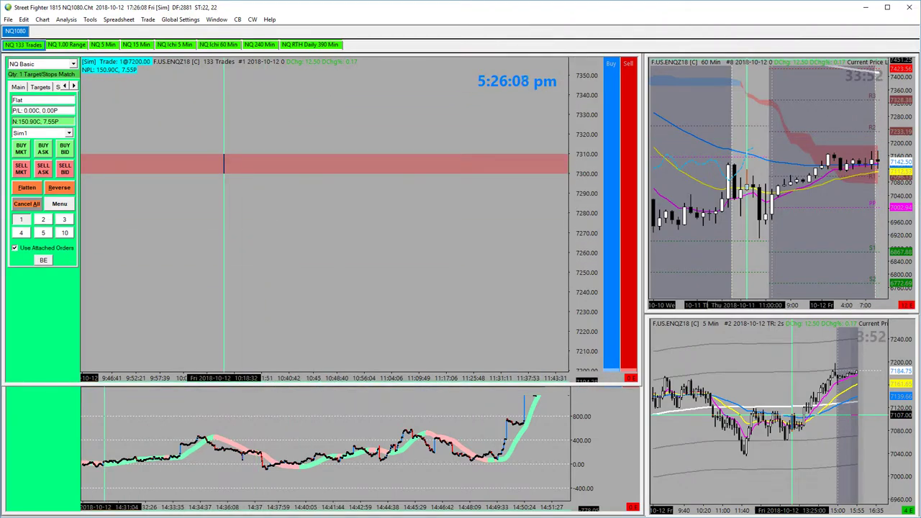
In the keyboard shortcut customization, browse the Tools commands and review the shortcuts assigned to Ellipse and Extending Rectangle.
click(181, 20)
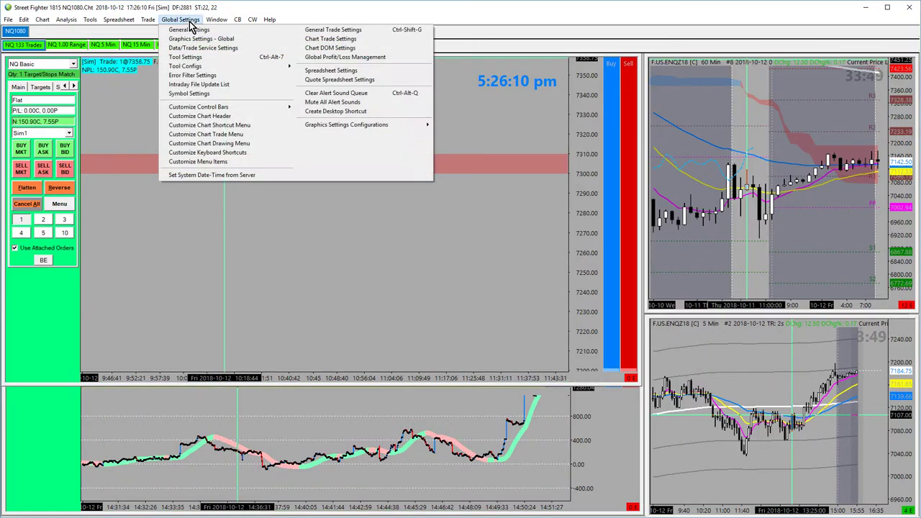
click(208, 154)
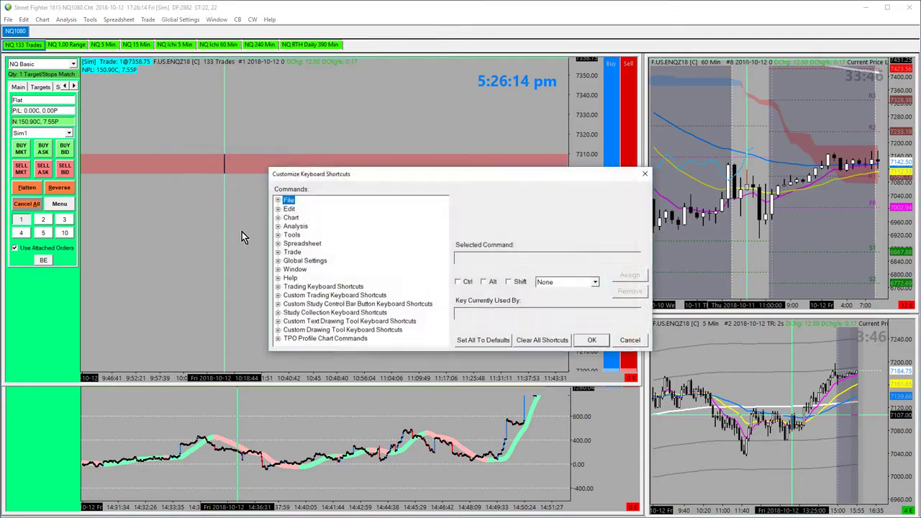
drag(336, 180, 242, 186)
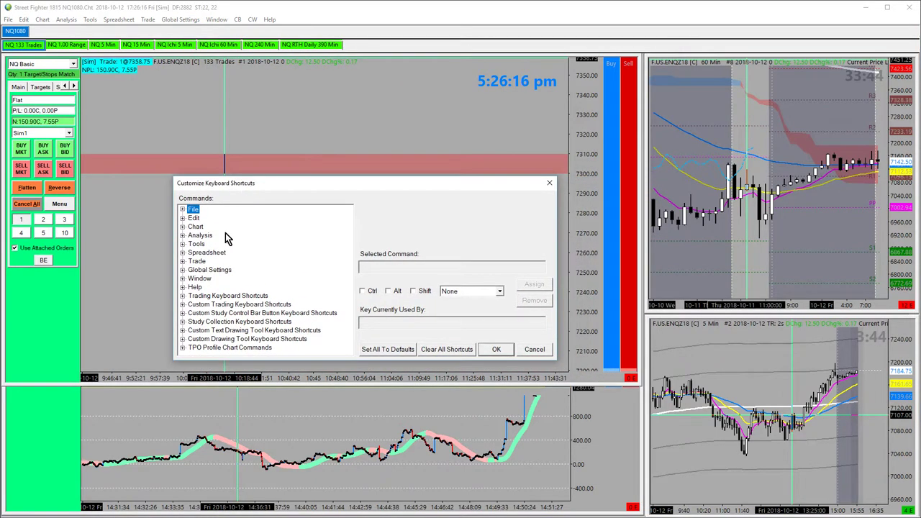
click(184, 245)
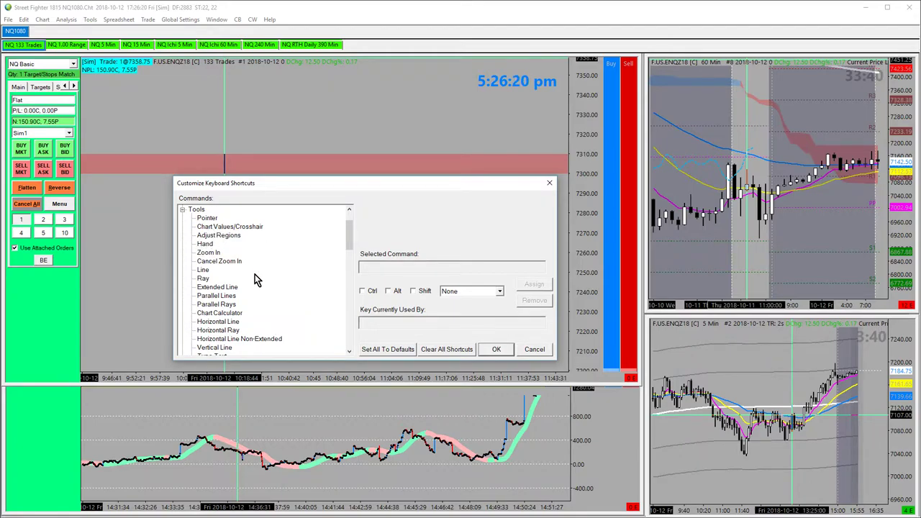
scroll(232, 331, down, 2)
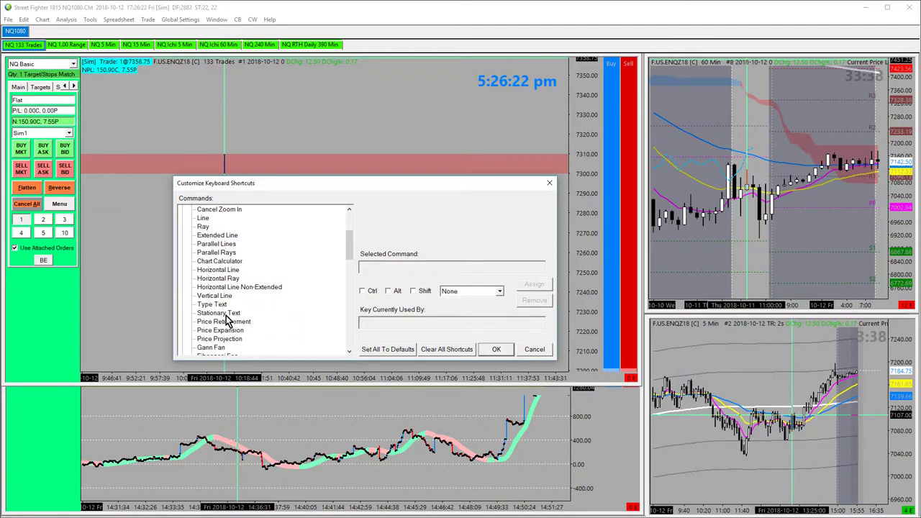
scroll(220, 288, down, 1)
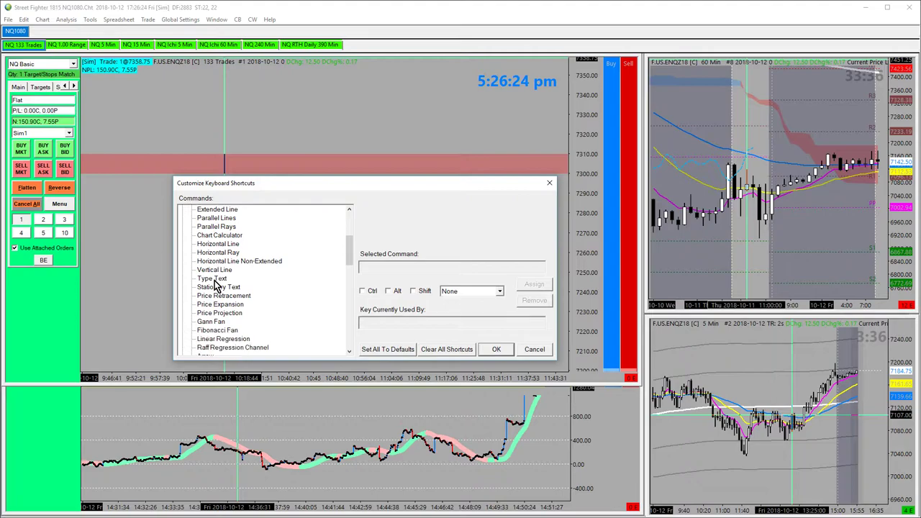
scroll(226, 329, down, 5)
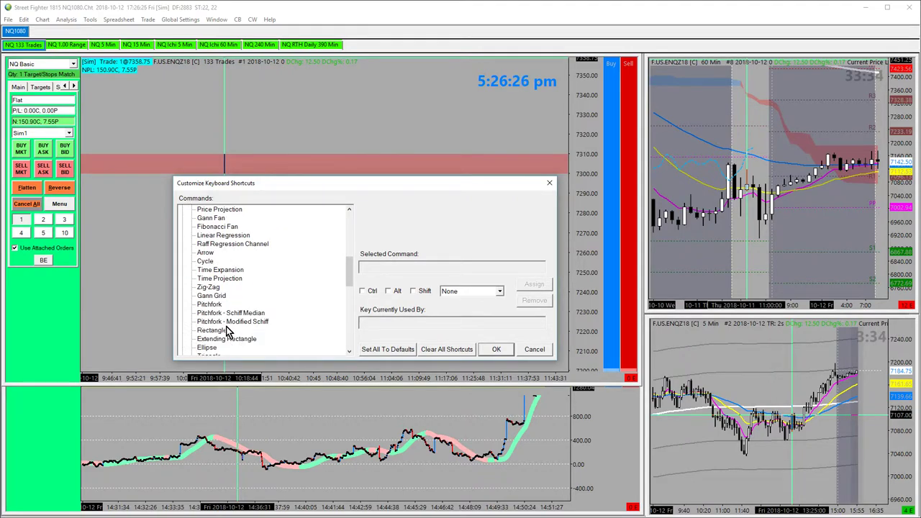
scroll(228, 331, down, 2)
scroll(227, 328, up, 1)
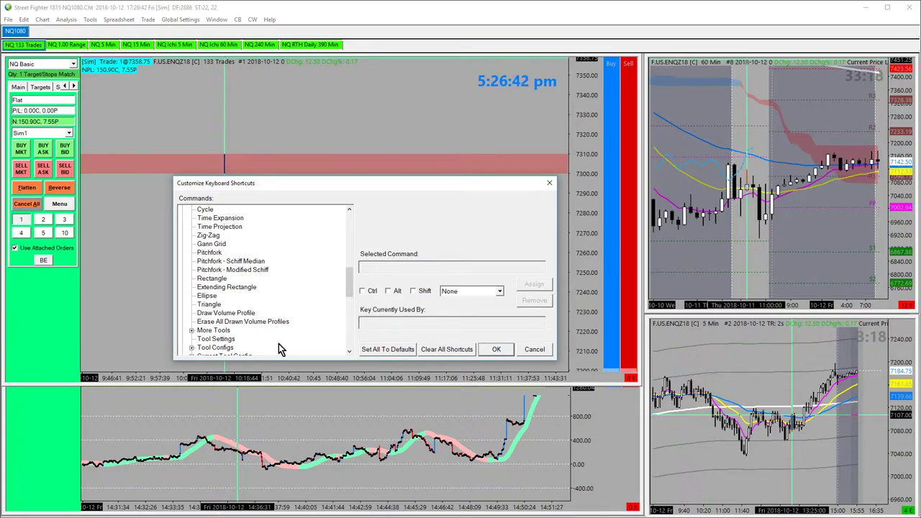
click(215, 296)
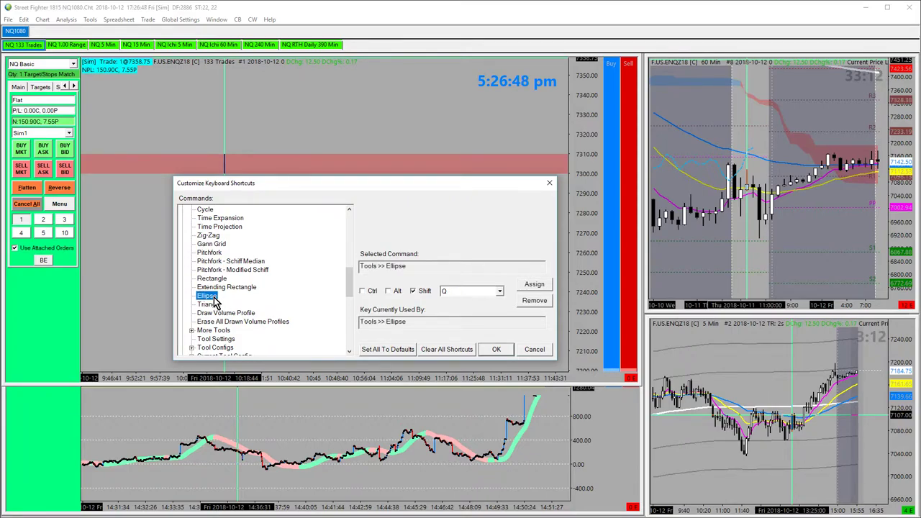
click(219, 287)
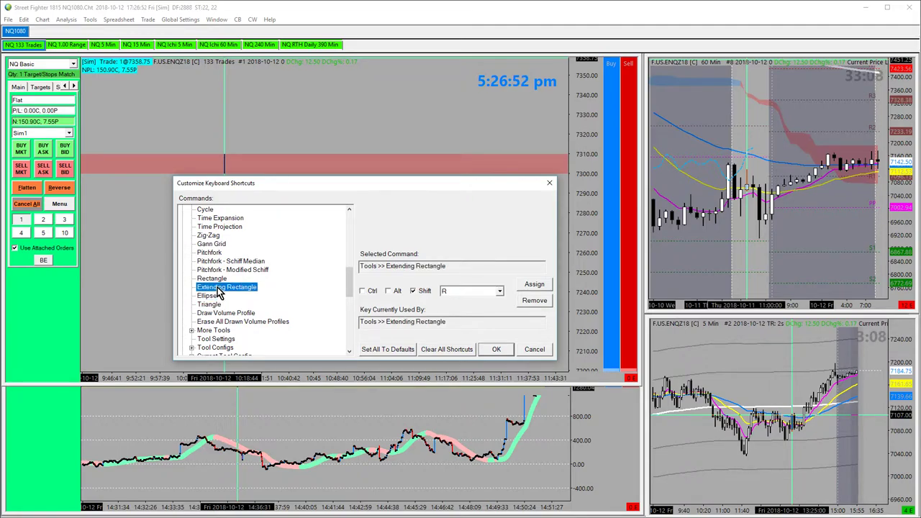
Review the shortcut assigned to the Price Retracement tool and cancel the keyboard shortcut customization.
scroll(219, 291, up, 1)
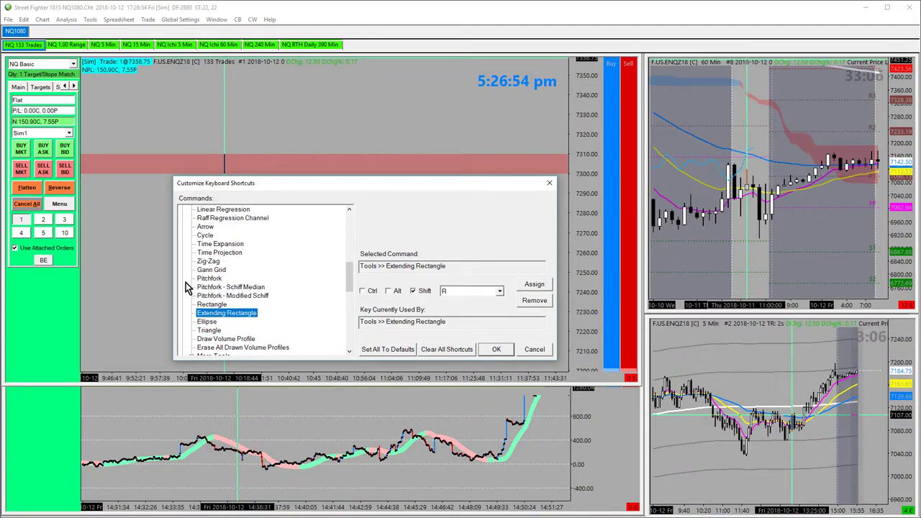
scroll(216, 291, up, 1)
scroll(220, 316, up, 1)
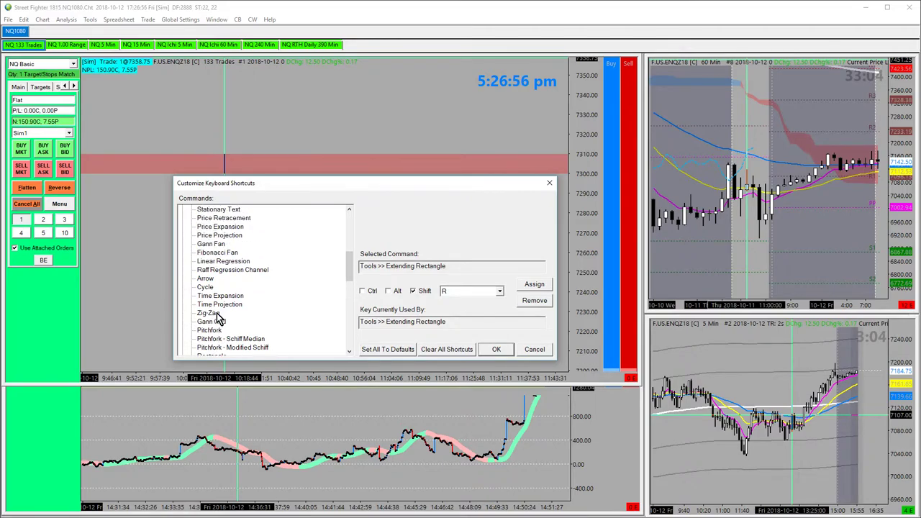
scroll(220, 319, up, 2)
scroll(218, 318, up, 2)
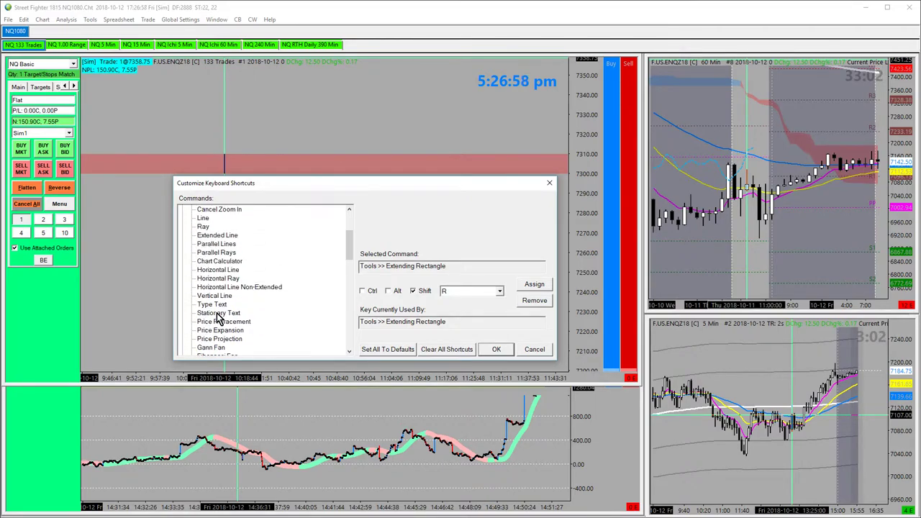
scroll(218, 318, down, 1)
click(218, 296)
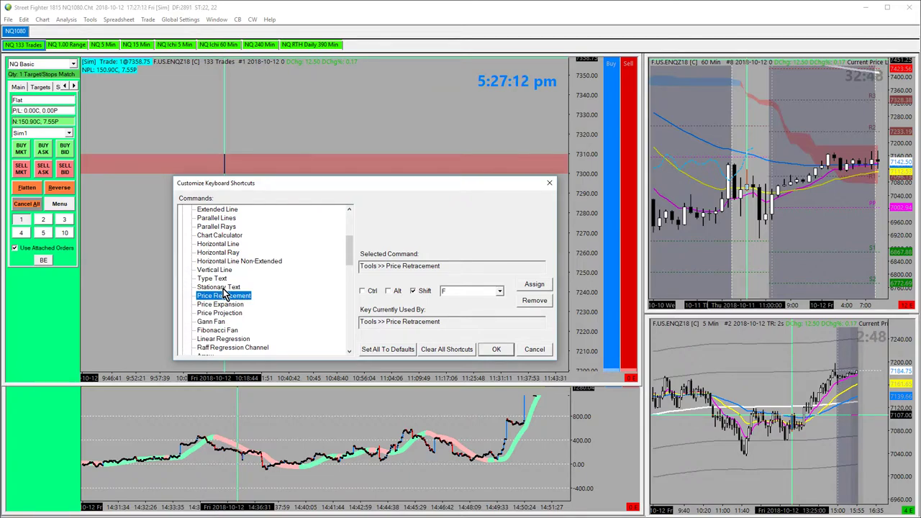
click(532, 351)
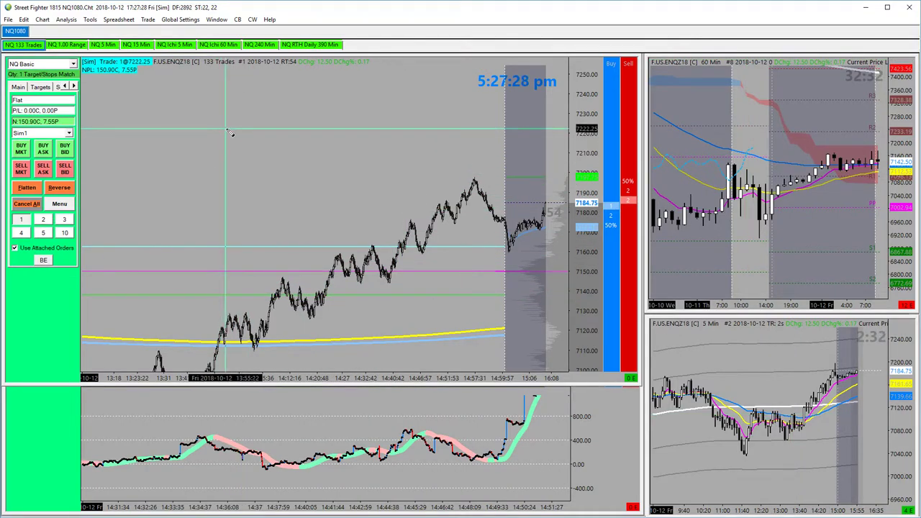
Draw a horizontal ray at about 7206 above the price action on the NQ 133 Trades chart.
click(164, 160)
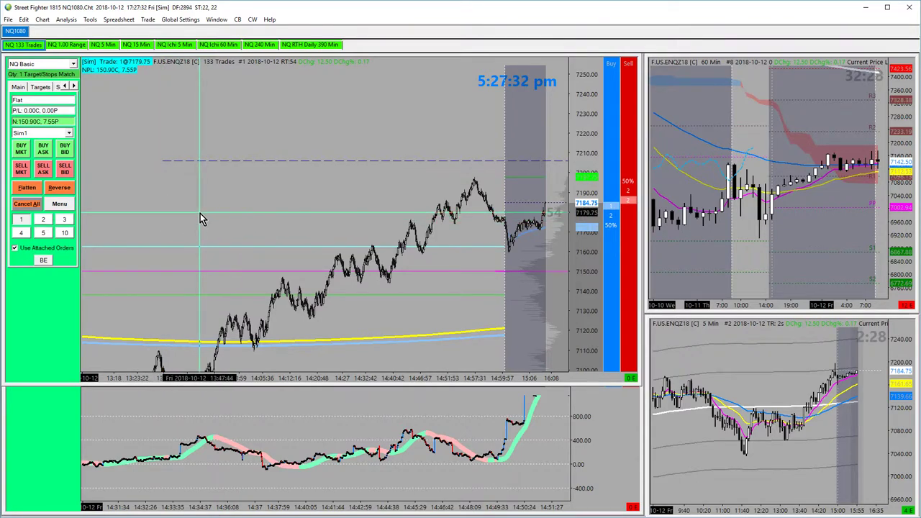
drag(257, 199, 193, 195)
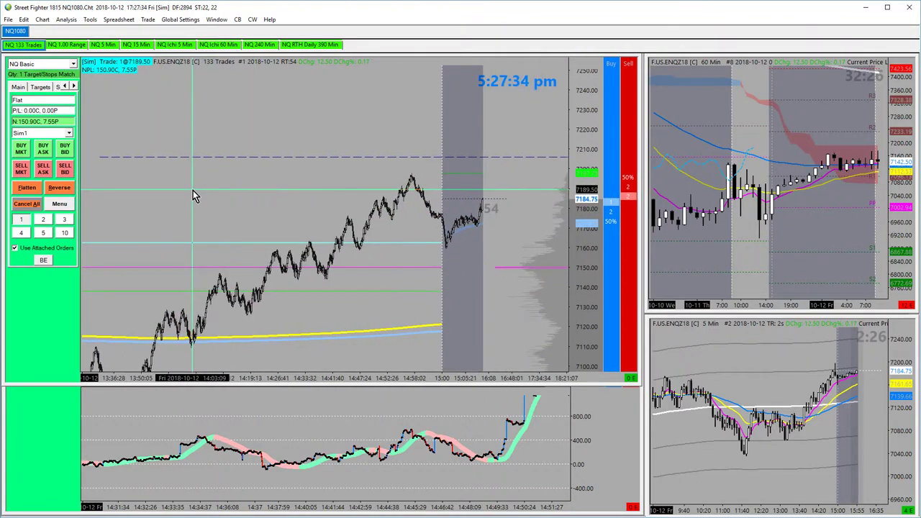
In the horizontal ray's properties, select the TC1 HzRayBlue configuration and review the drawing alert settings, then cancel the alert settings.
right_click(264, 159)
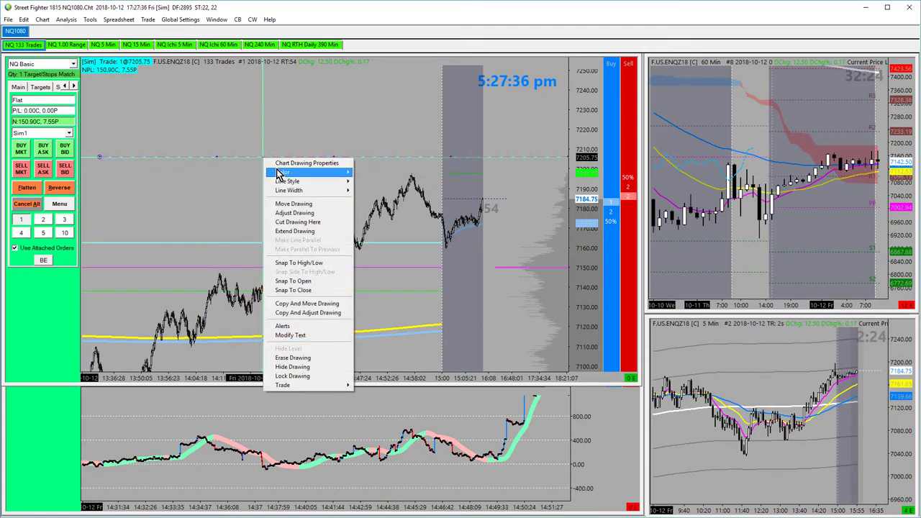
click(279, 164)
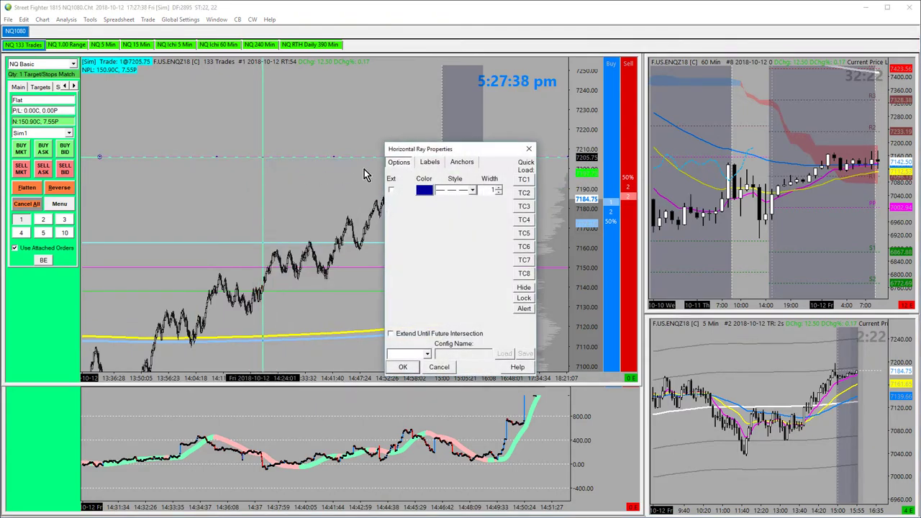
mouse_move(427, 168)
mouse_down()
mouse_move(205, 167)
mouse_move(249, 133)
mouse_up()
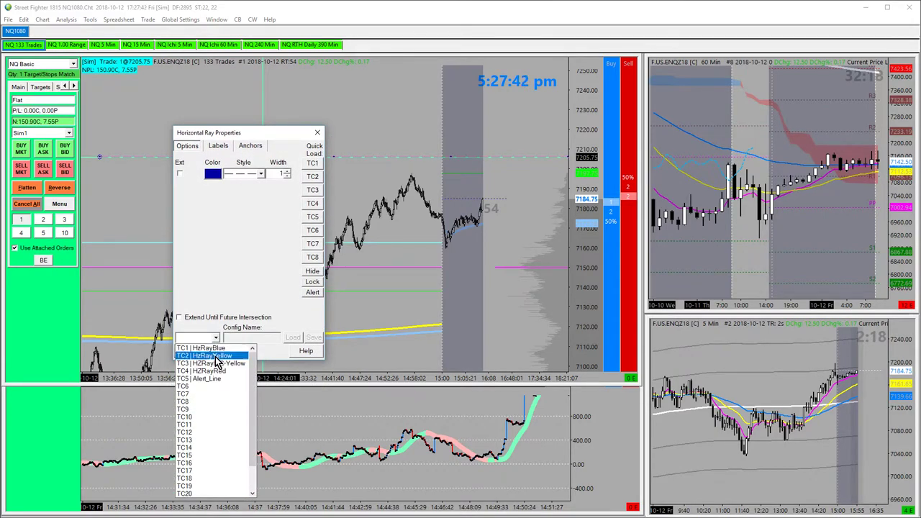
click(205, 348)
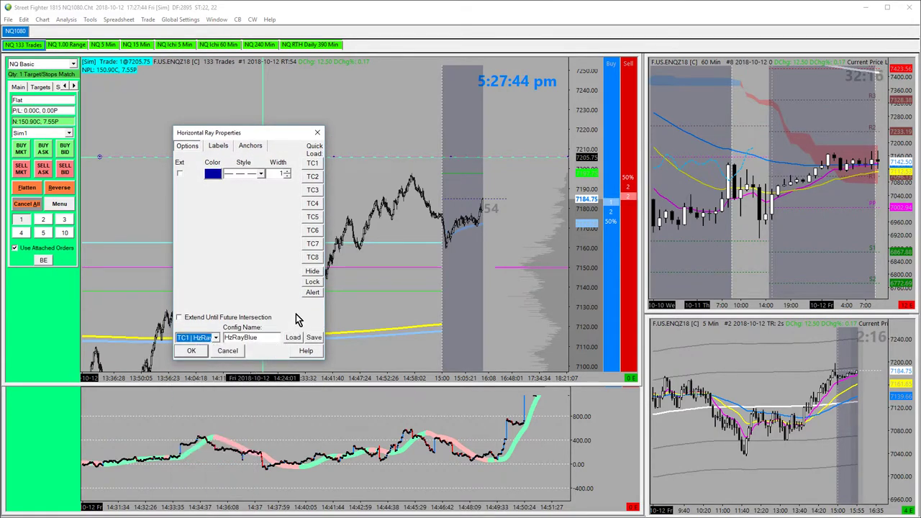
click(312, 293)
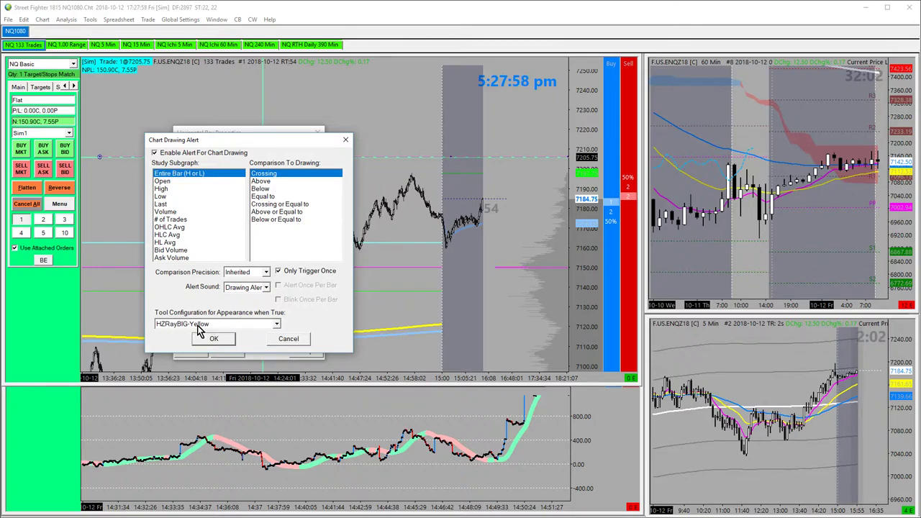
click(285, 339)
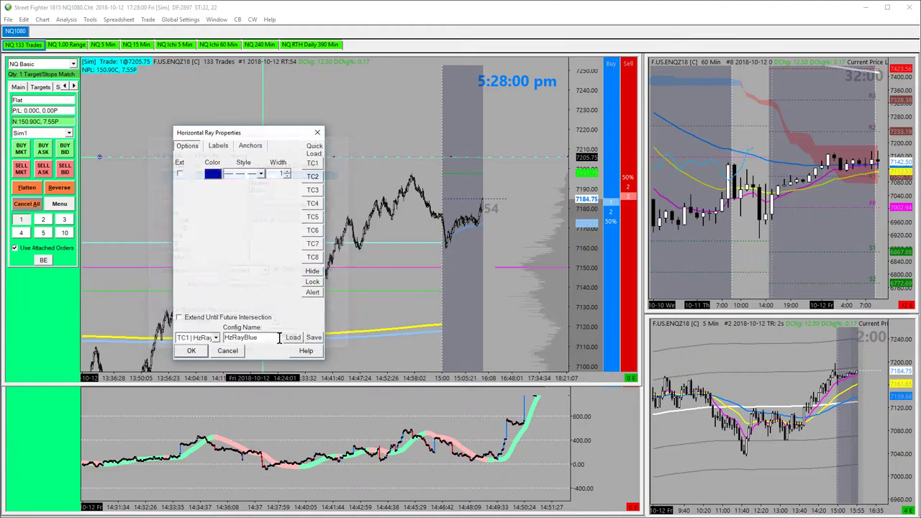
Load the TC2 HzRayYellow tool configuration onto the horizontal ray.
click(215, 338)
click(218, 355)
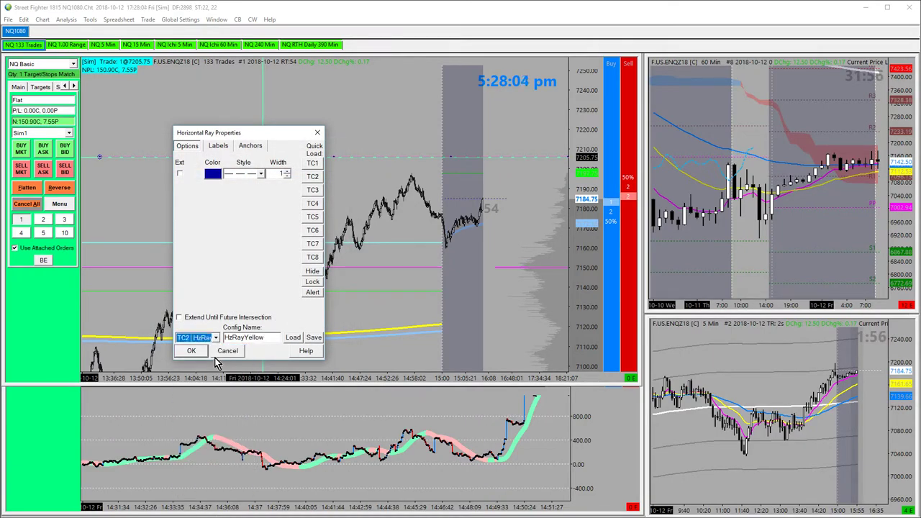
click(292, 339)
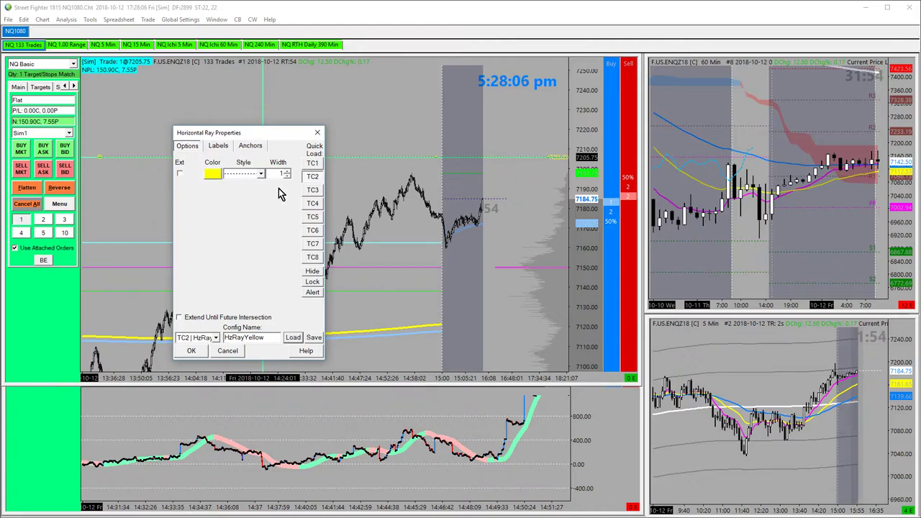
Load the TC1 HzRayBlue tool configuration onto the horizontal ray and accept its properties.
click(215, 338)
click(216, 350)
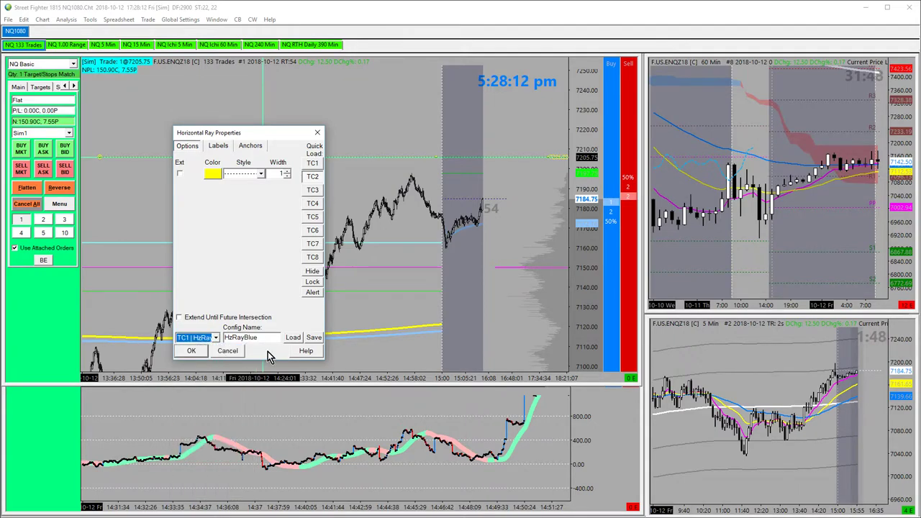
click(292, 338)
click(193, 351)
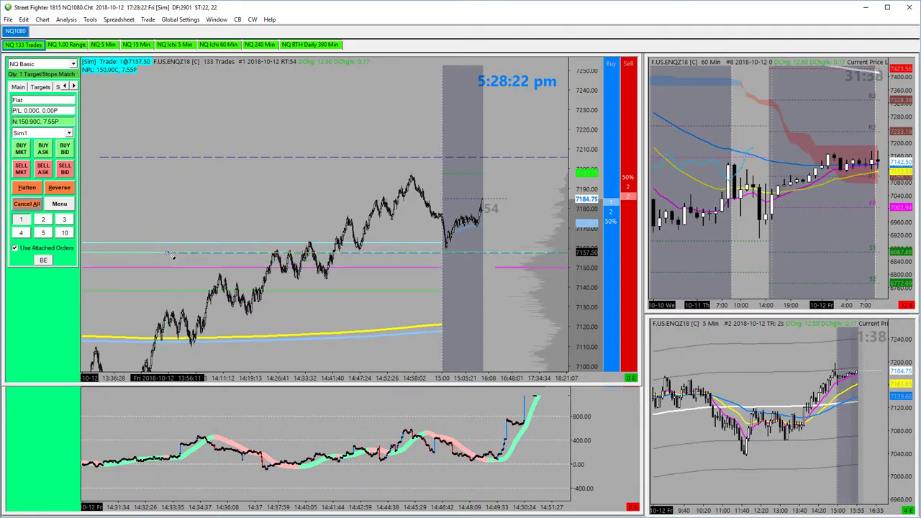
Draw a second horizontal ray at about 7159, then delete both horizontal rays from the NQ 133 Trades chart.
click(170, 250)
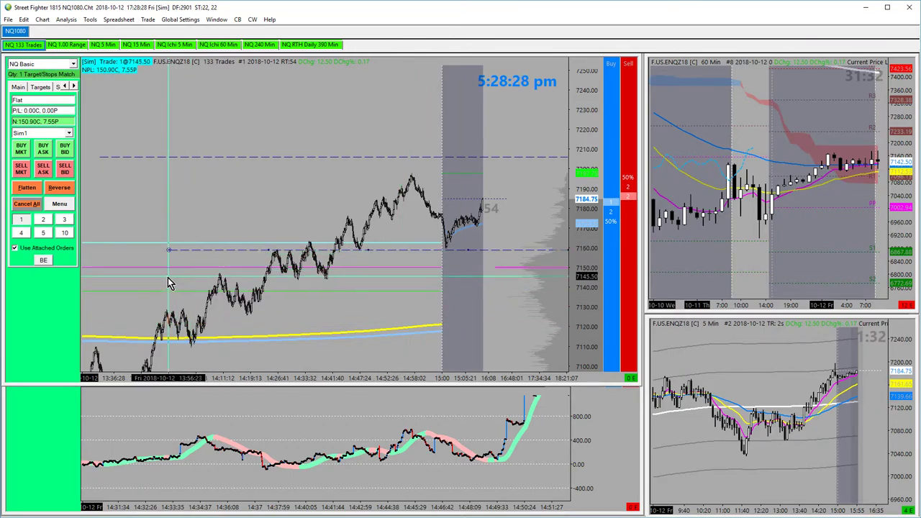
click(119, 156)
key(Delete)
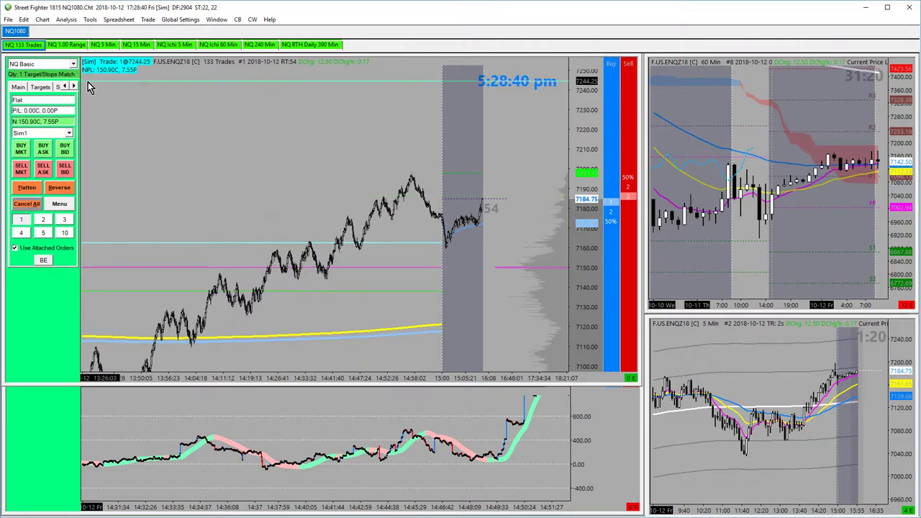
drag(159, 161, 146, 155)
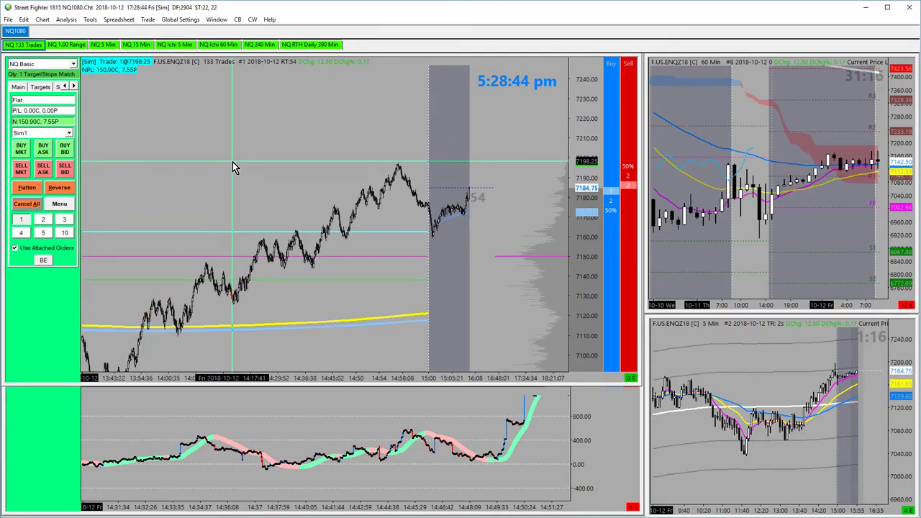
Review the General and Chart Values options in the global tool settings.
click(179, 20)
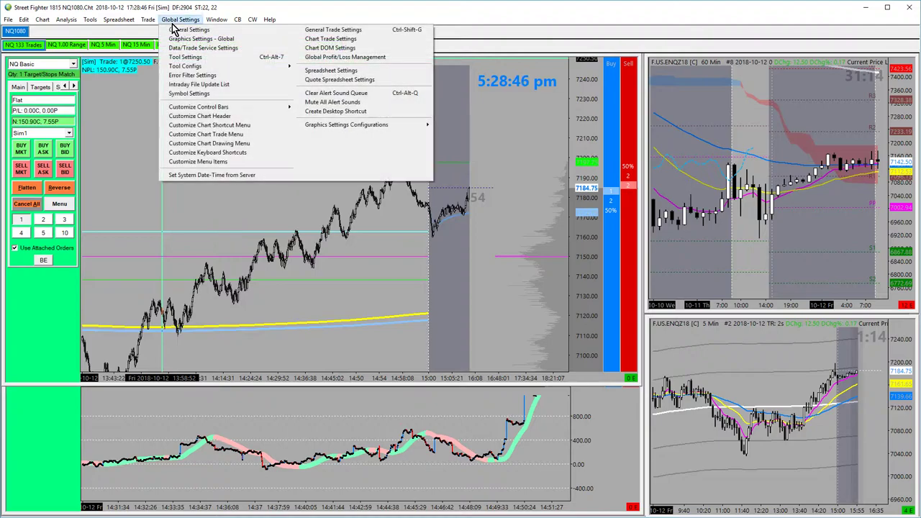
click(185, 57)
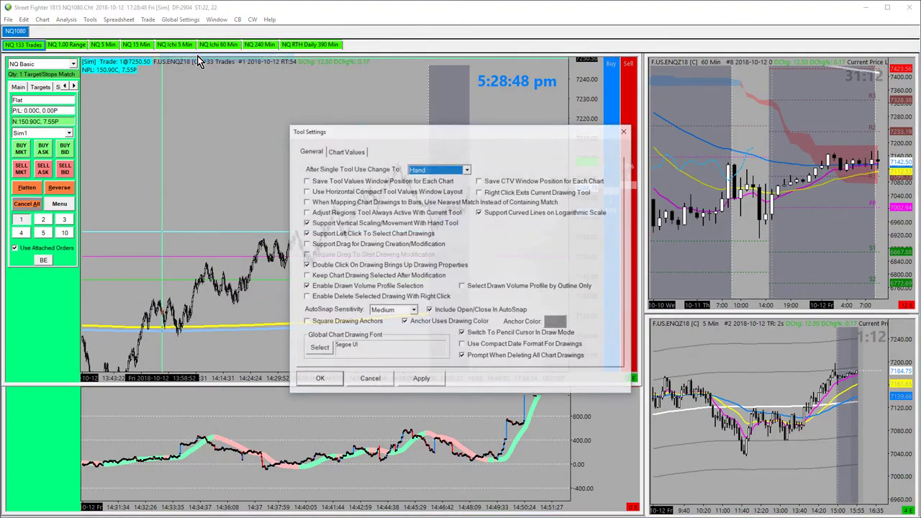
drag(343, 134, 229, 121)
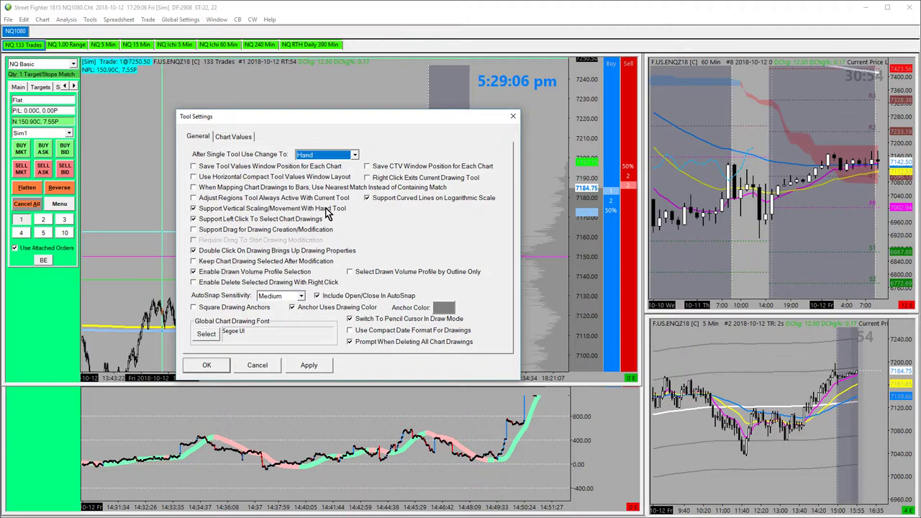
click(234, 138)
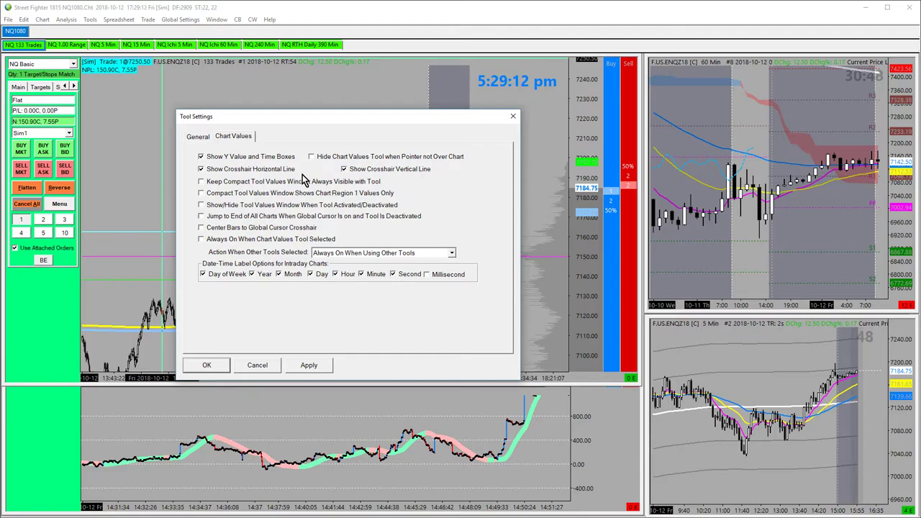
click(198, 138)
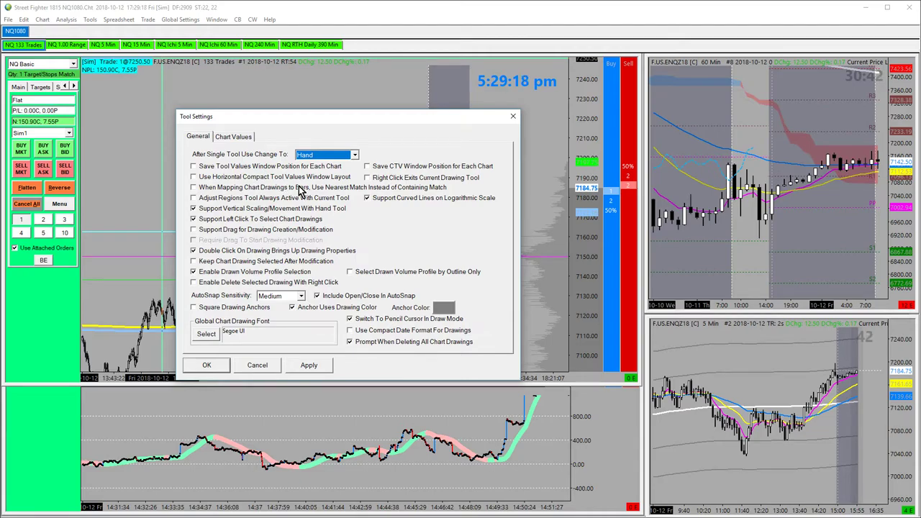
Dismiss the tool settings and draw a price retracement between about 7160 and 7216 on the NQ 133 Trades chart.
click(257, 365)
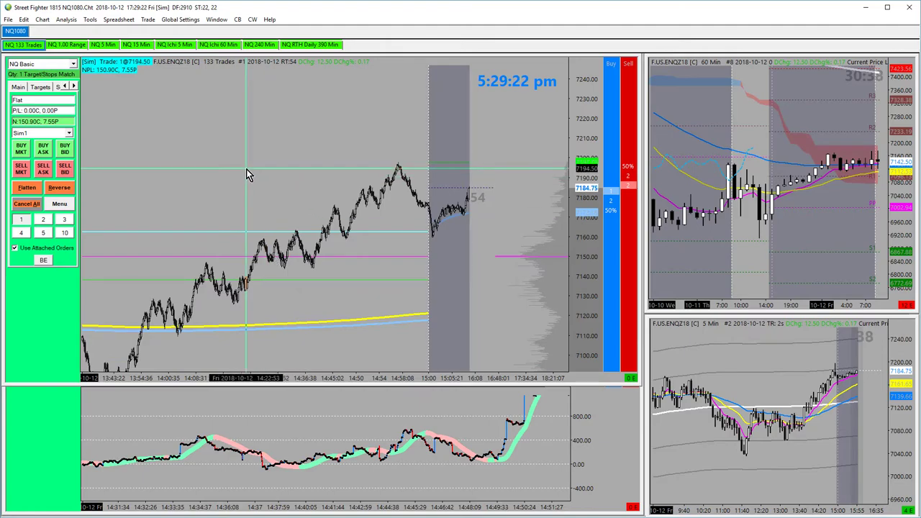
mouse_move(246, 183)
mouse_down()
mouse_move(273, 156)
mouse_move(267, 136)
mouse_up()
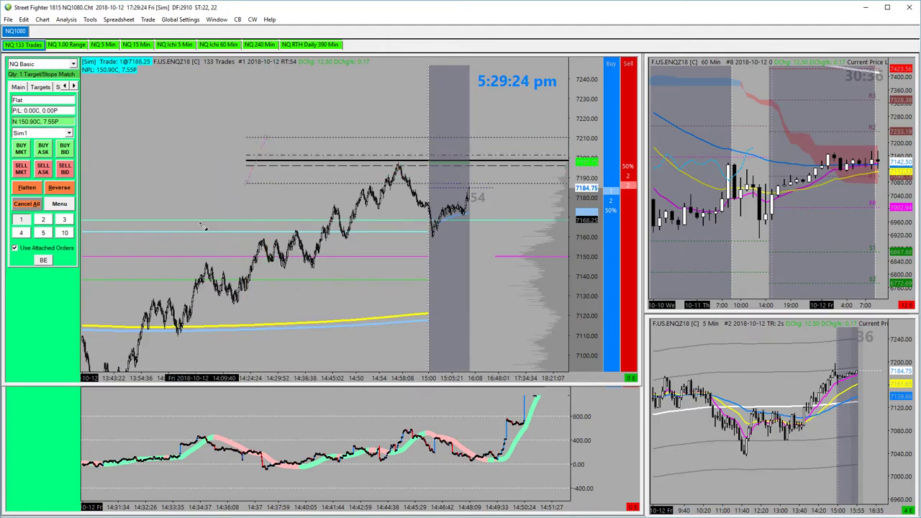
mouse_move(221, 170)
mouse_down()
mouse_move(180, 153)
mouse_move(202, 224)
mouse_move(269, 146)
mouse_move(233, 133)
mouse_move(234, 149)
mouse_move(228, 132)
mouse_up()
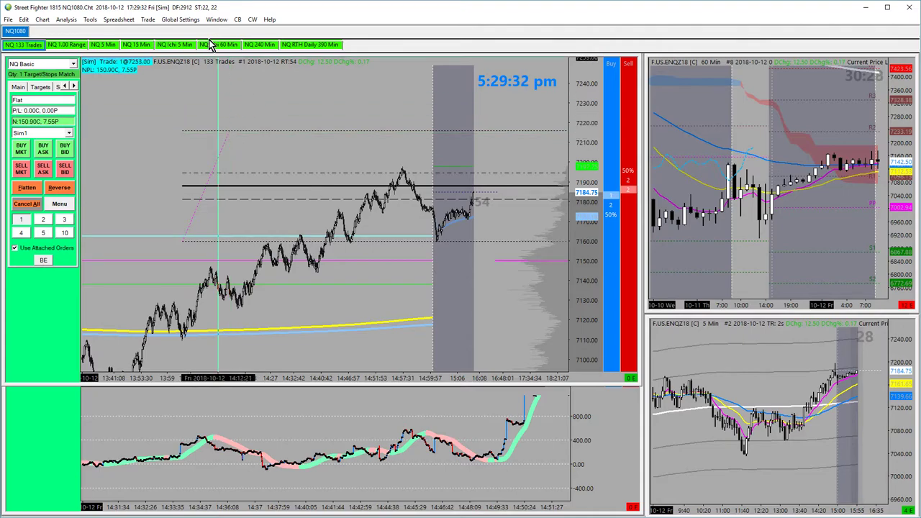
Reopen the global tool settings for a look and close them without changes.
click(185, 19)
click(192, 84)
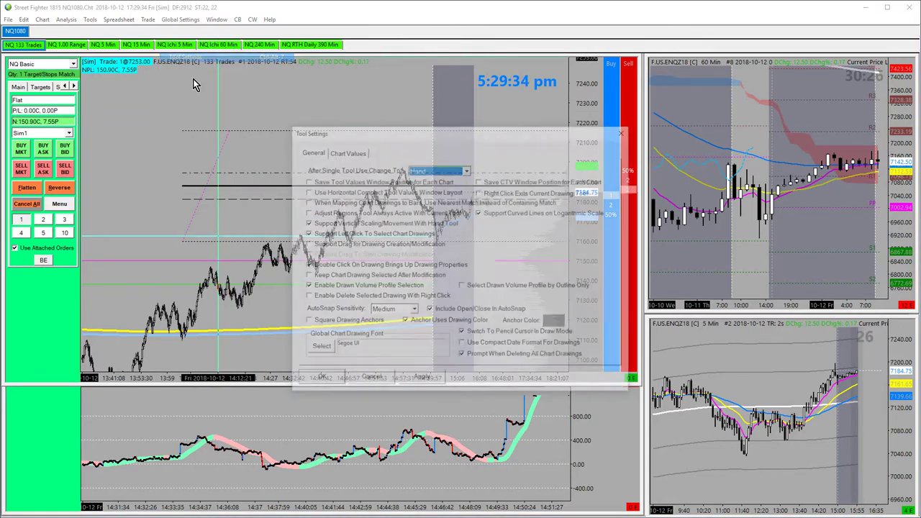
click(623, 132)
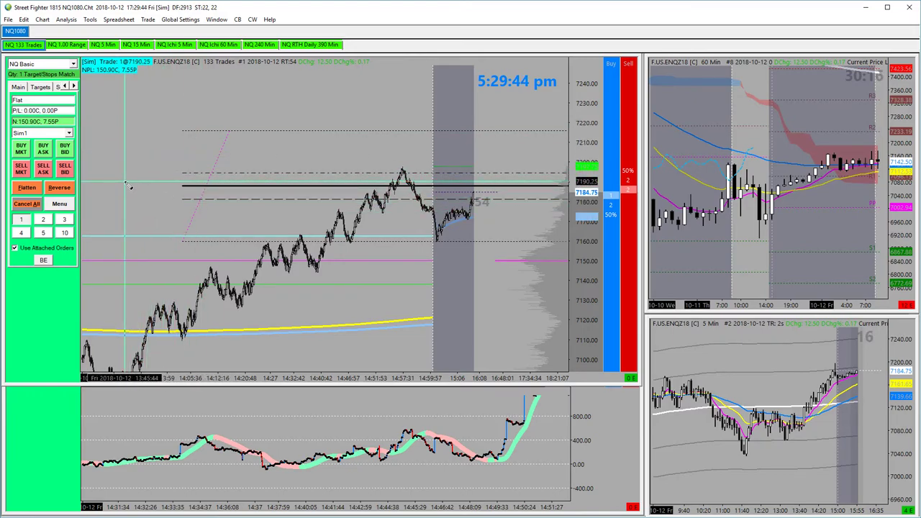
Draw another price retracement between about 7221 and 7177, then delete all retracements from the NQ 133 Trades chart.
right_click(129, 143)
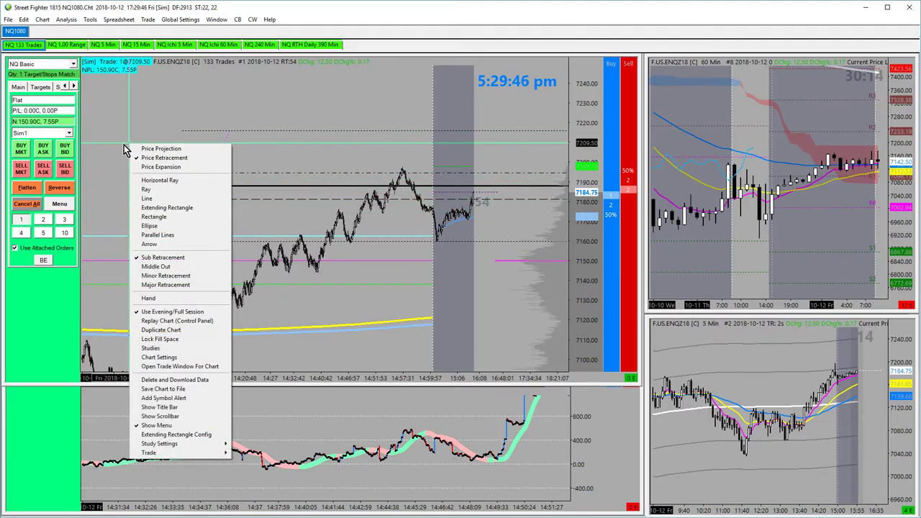
drag(148, 121, 120, 209)
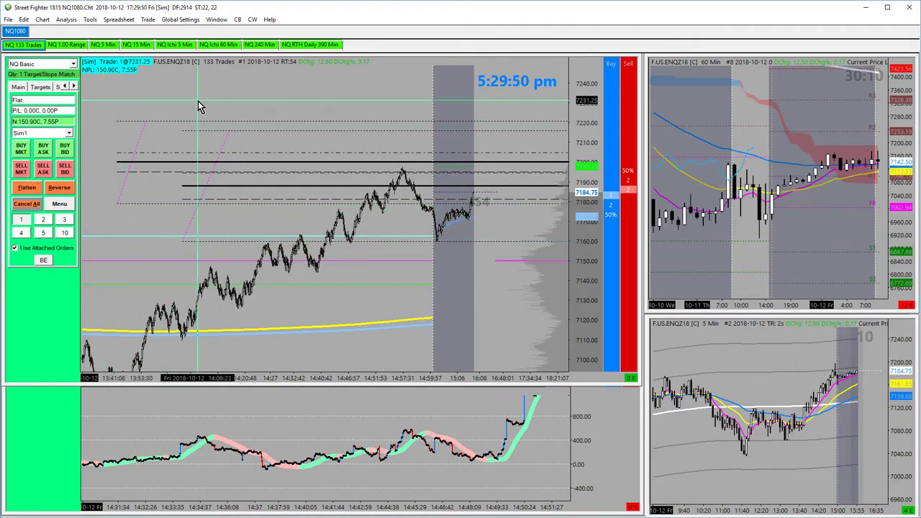
mouse_move(231, 104)
mouse_down()
mouse_move(137, 288)
mouse_move(144, 295)
mouse_move(136, 292)
mouse_move(150, 281)
mouse_move(113, 240)
mouse_move(143, 295)
mouse_move(135, 286)
mouse_up()
key(Delete)
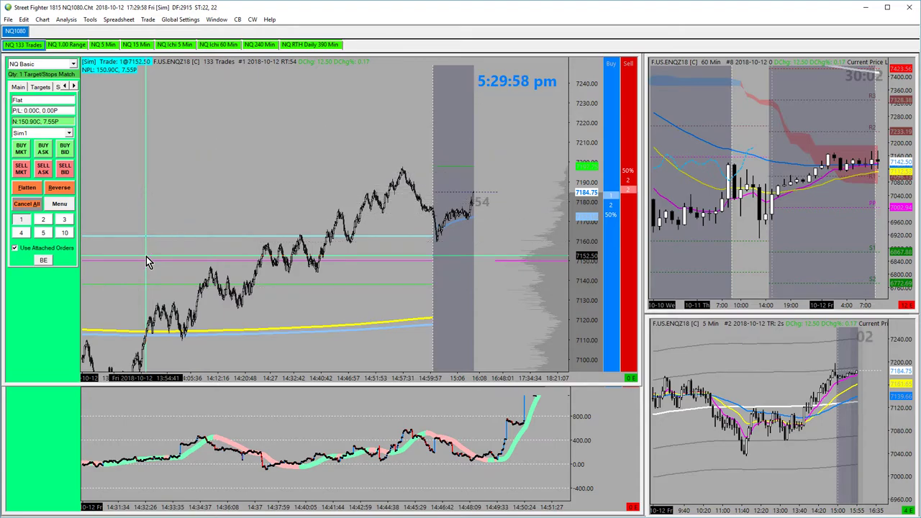
Draw a price retracement on the rally after 11:49 from about 7051 to 7087, then delete it.
drag(251, 243, 206, 244)
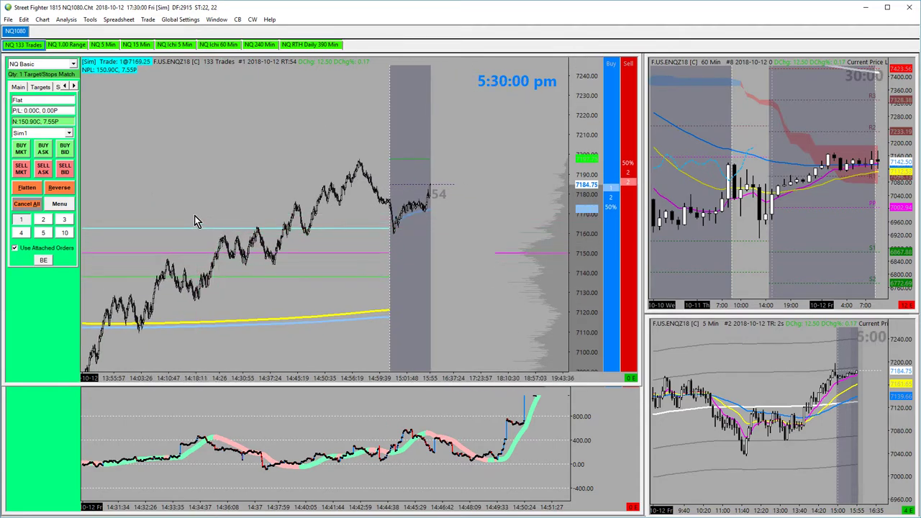
scroll(234, 230, up, 3)
scroll(288, 231, up, 8)
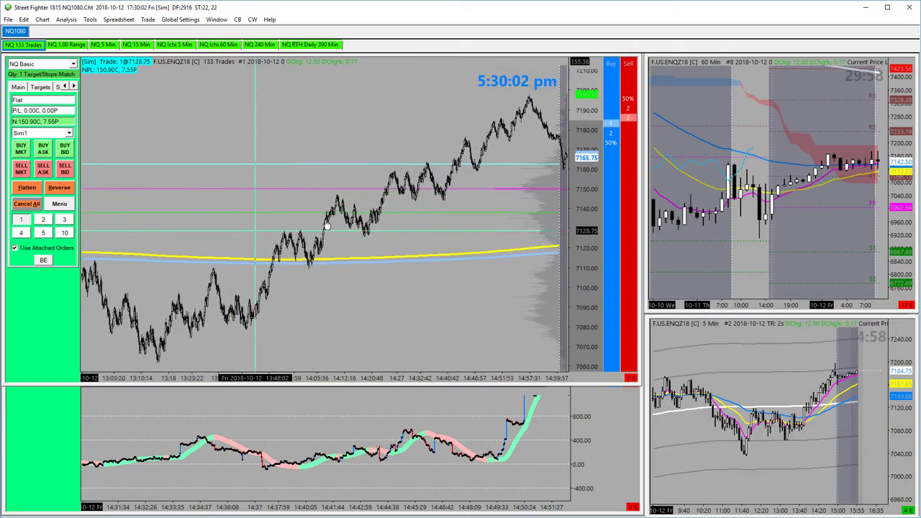
scroll(360, 248, down, 3)
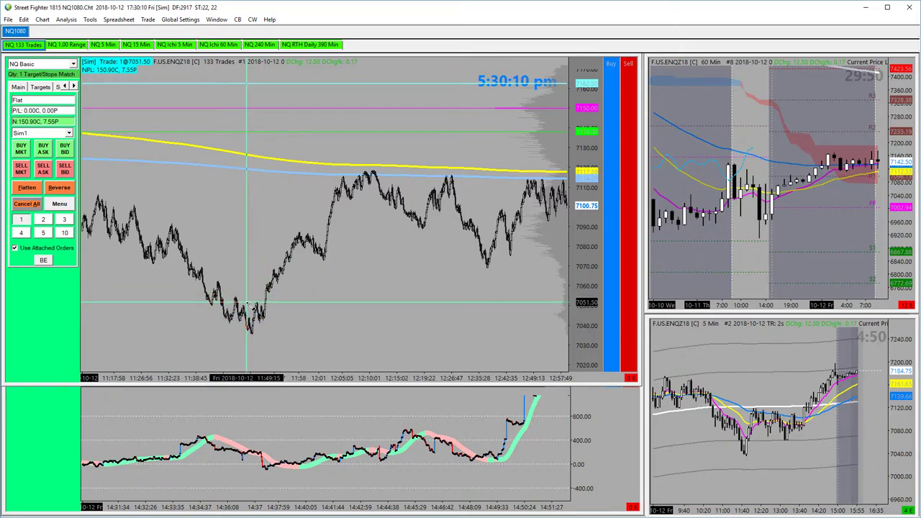
mouse_move(248, 304)
mouse_down()
mouse_move(284, 248)
mouse_move(281, 236)
mouse_up()
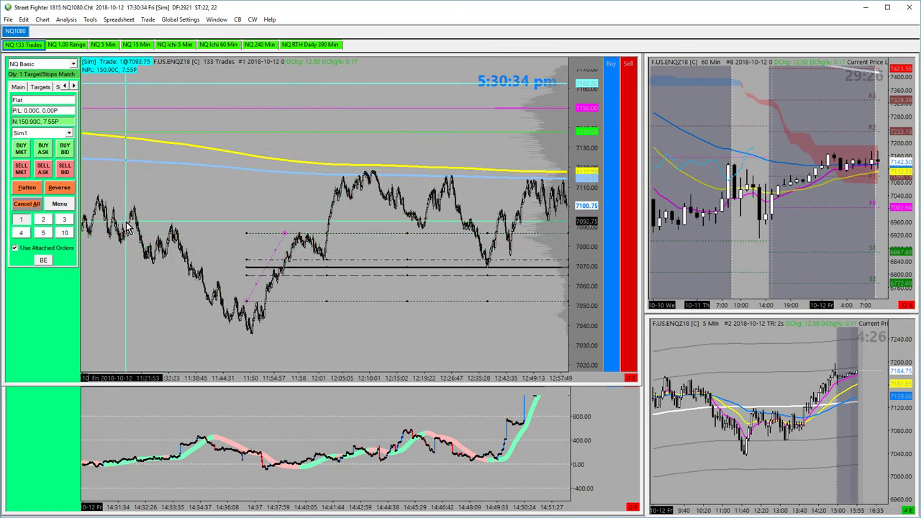
key(Delete)
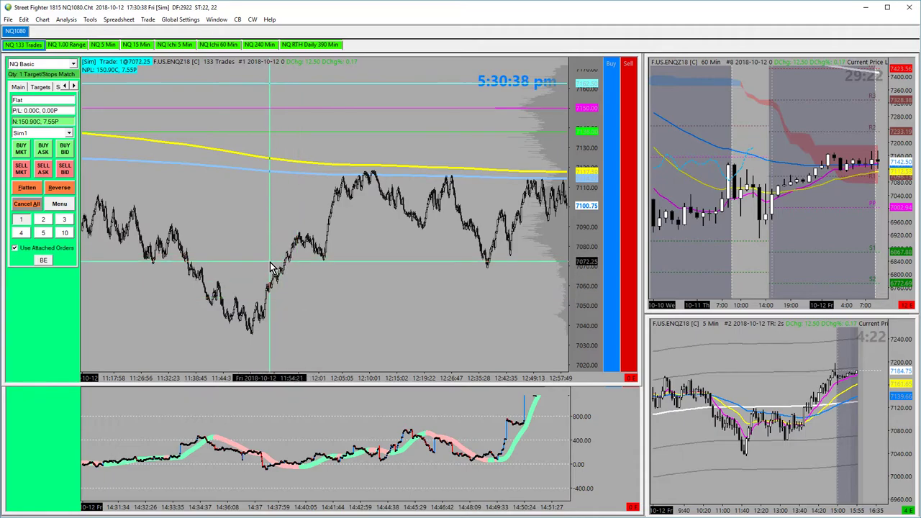
Draw a price retracement on the morning decline from about 7127 to 7103, then remove it.
scroll(329, 290, up, 5)
scroll(299, 293, up, 4)
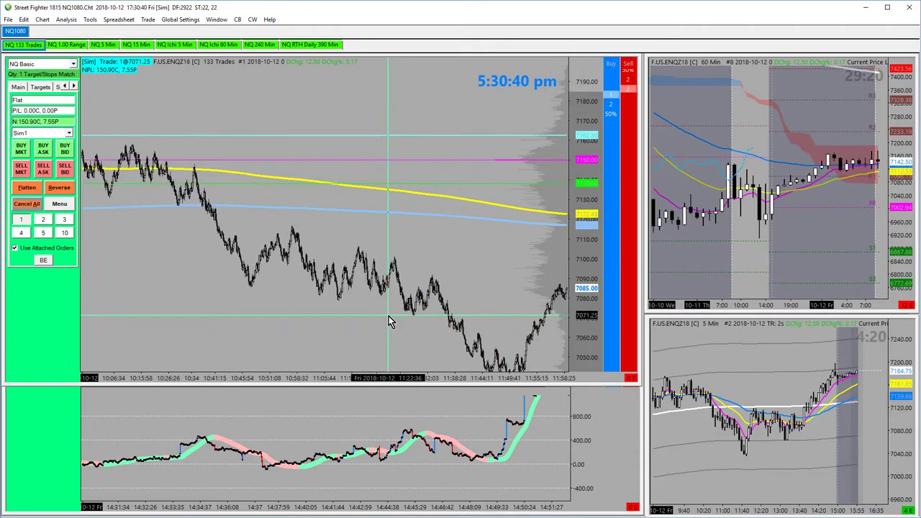
scroll(308, 258, up, 3)
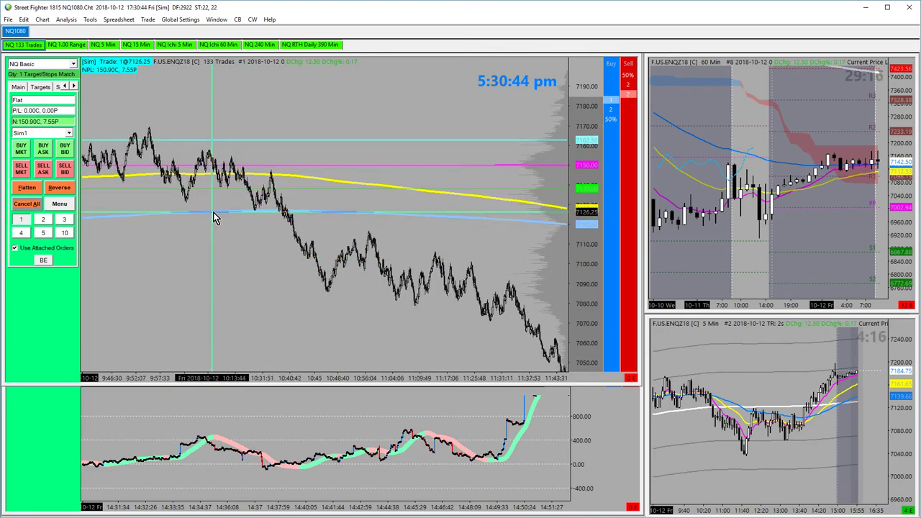
drag(238, 214, 281, 265)
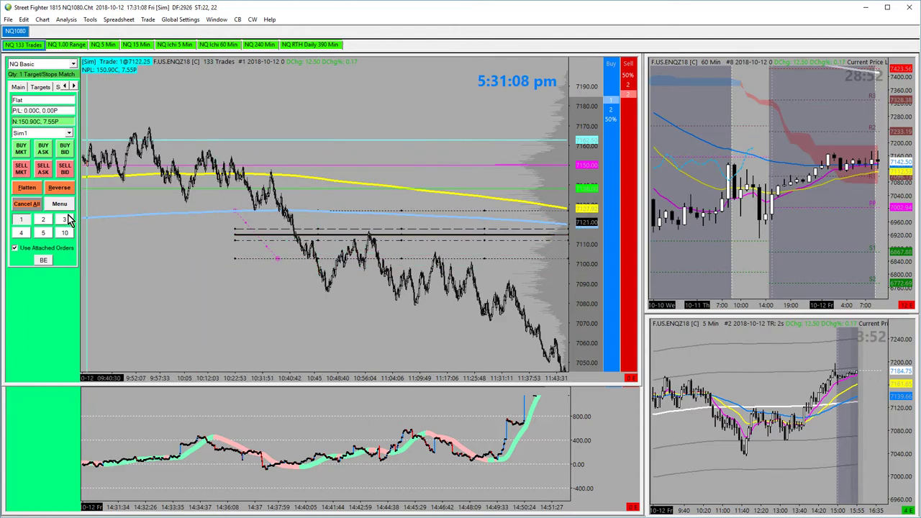
click(28, 205)
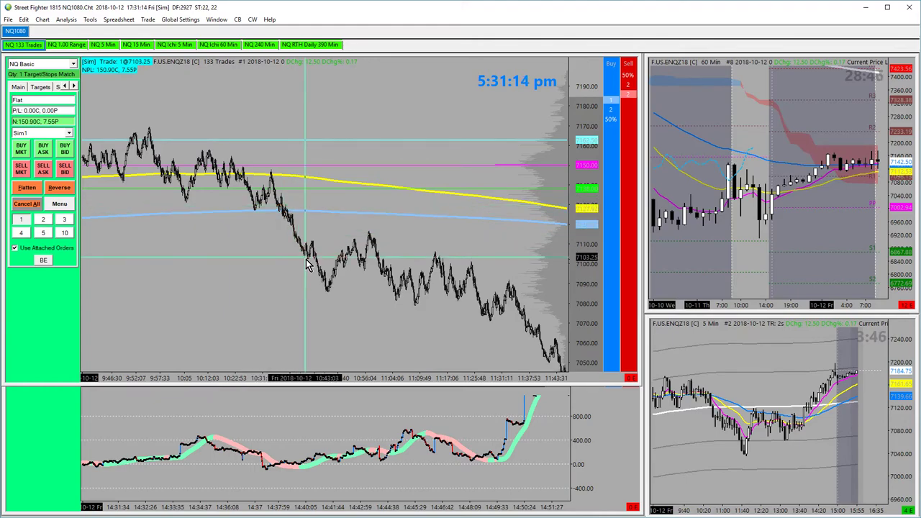
scroll(315, 259, down, 5)
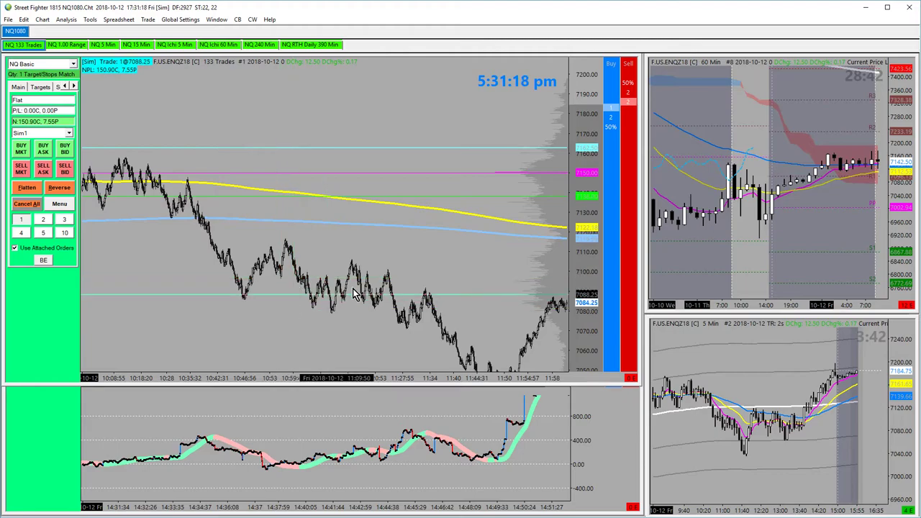
scroll(403, 281, down, 10)
scroll(403, 257, down, 1)
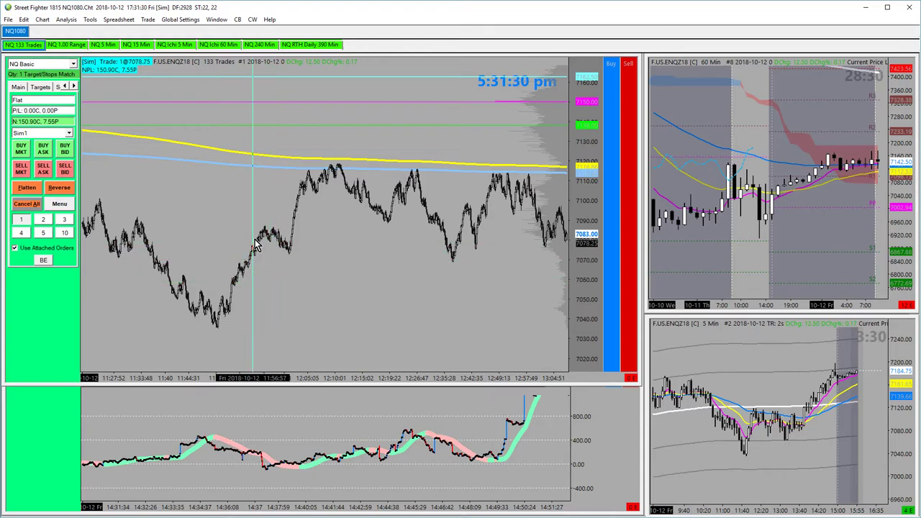
drag(178, 108, 220, 123)
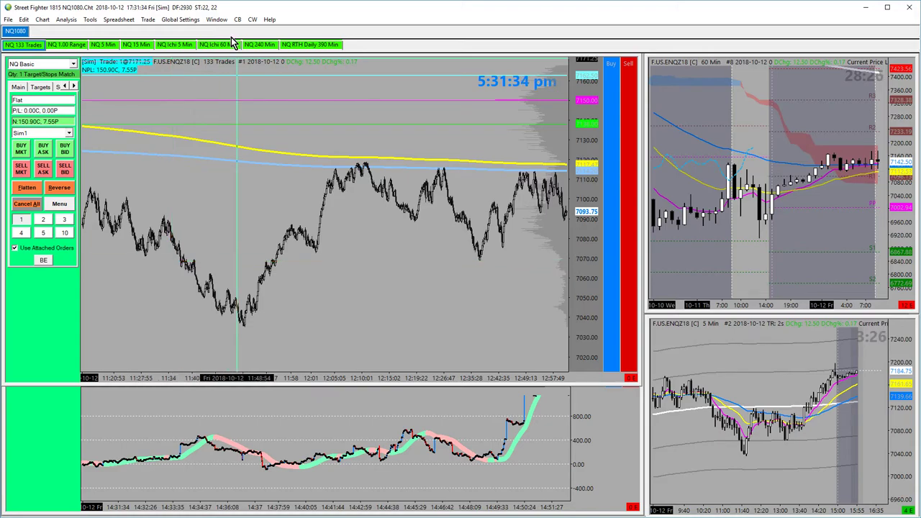
Open the alert options of the general settings and reposition the dialog over the main chart.
click(187, 21)
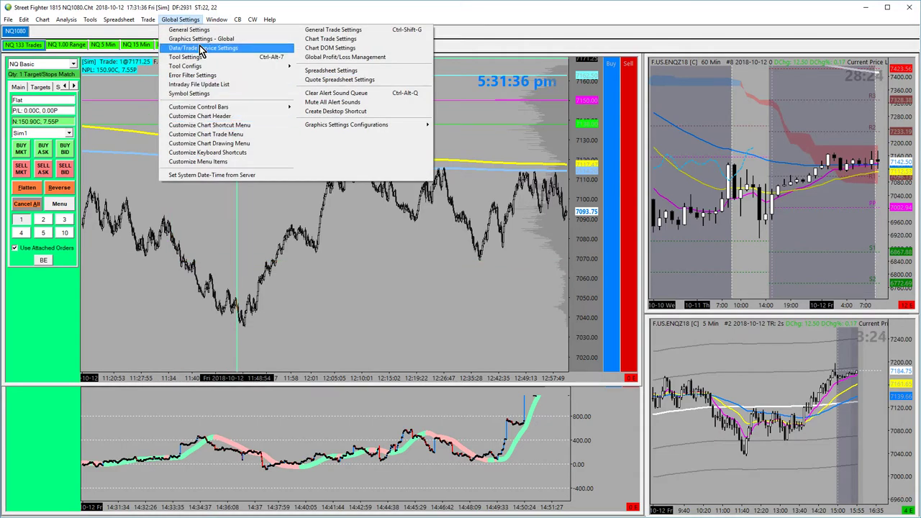
click(193, 32)
click(371, 152)
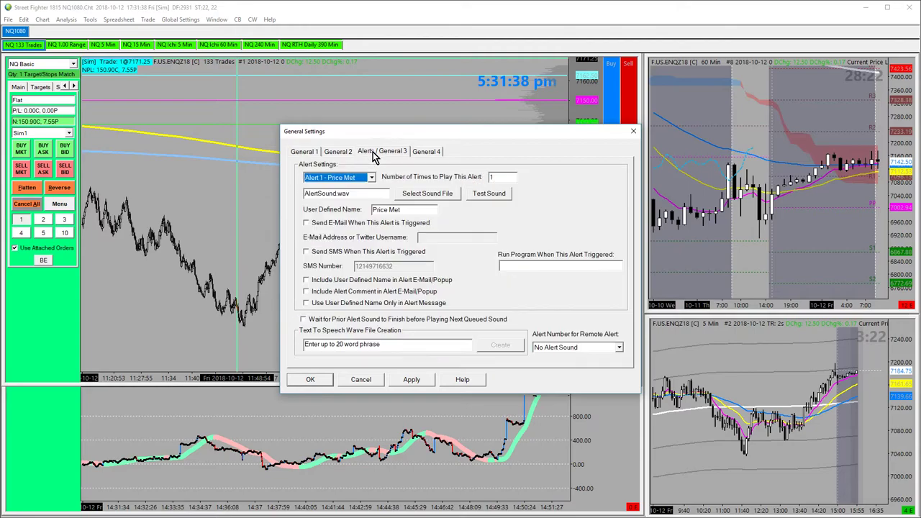
drag(408, 139, 258, 146)
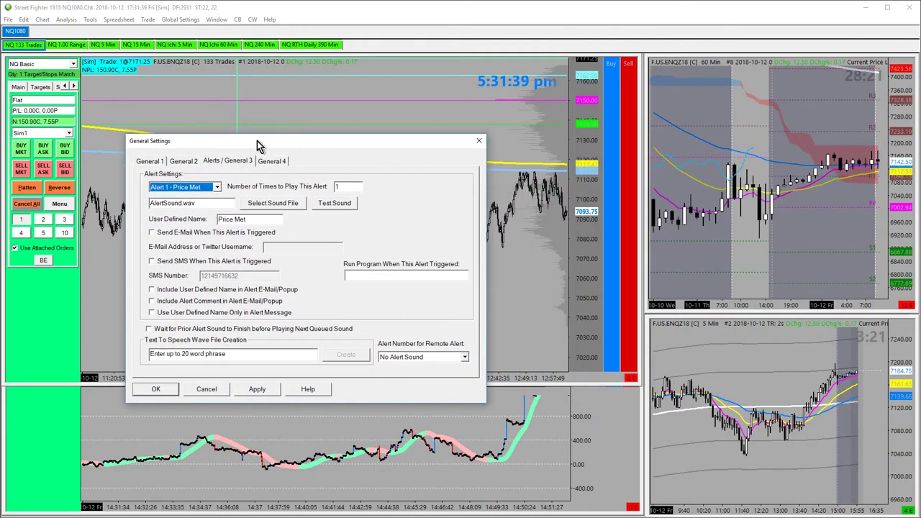
Choose SFII sonicboom.wav as the sound file for Alert 1 - Price Met and test it.
click(274, 205)
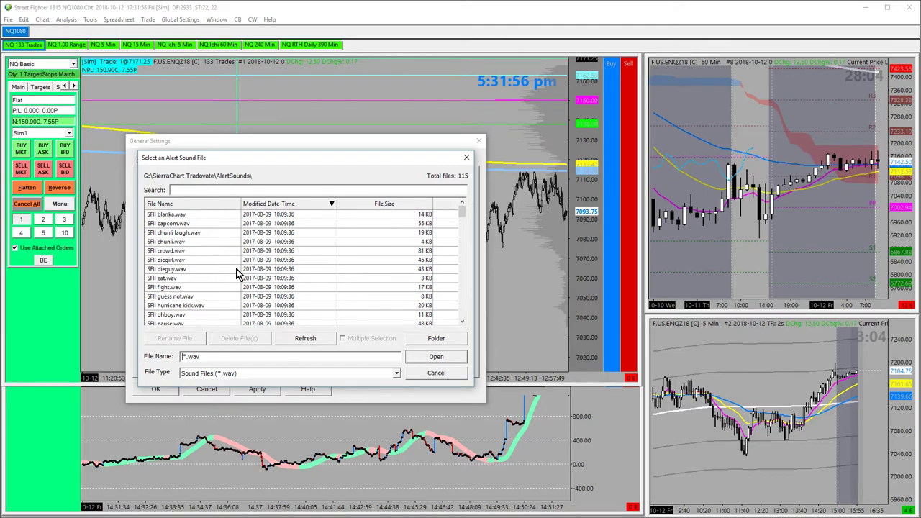
click(220, 276)
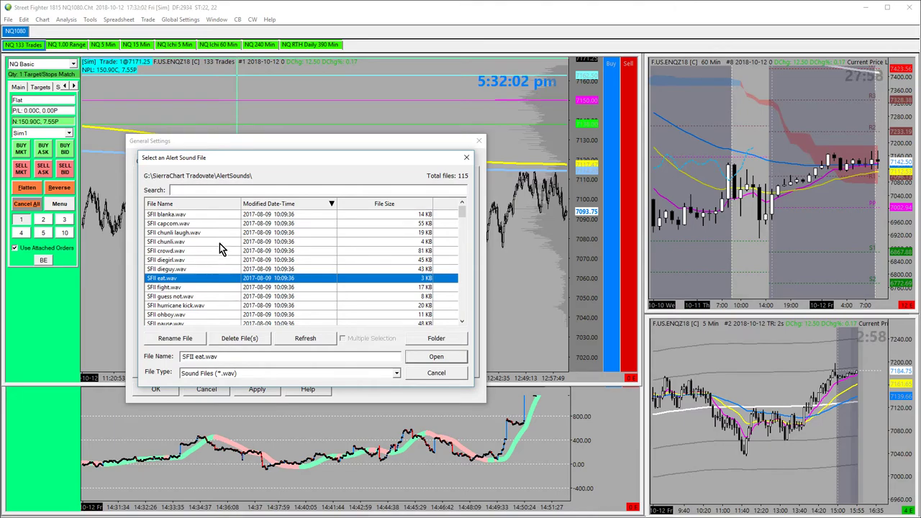
scroll(220, 245, down, 1)
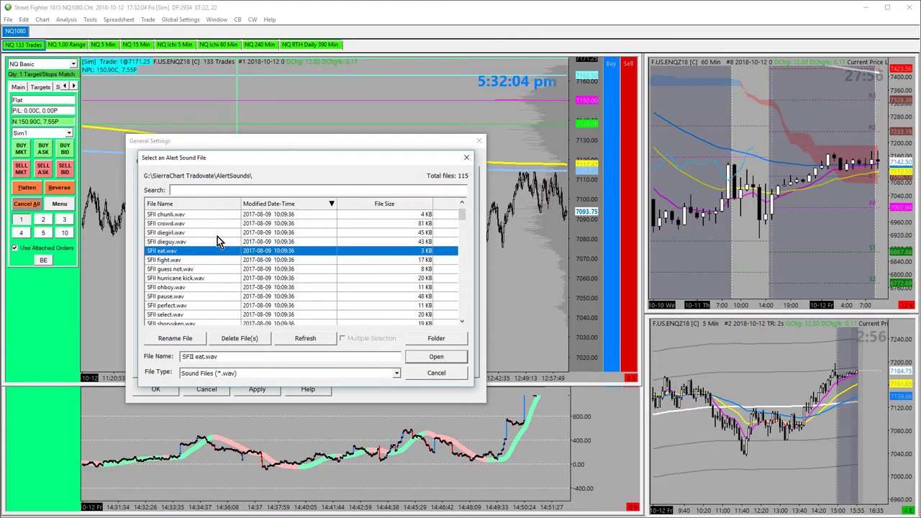
scroll(212, 267, down, 2)
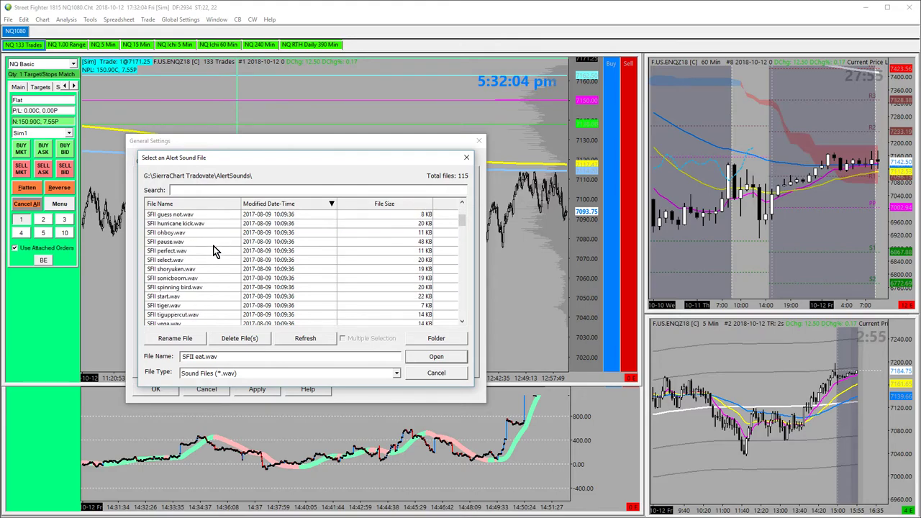
click(182, 279)
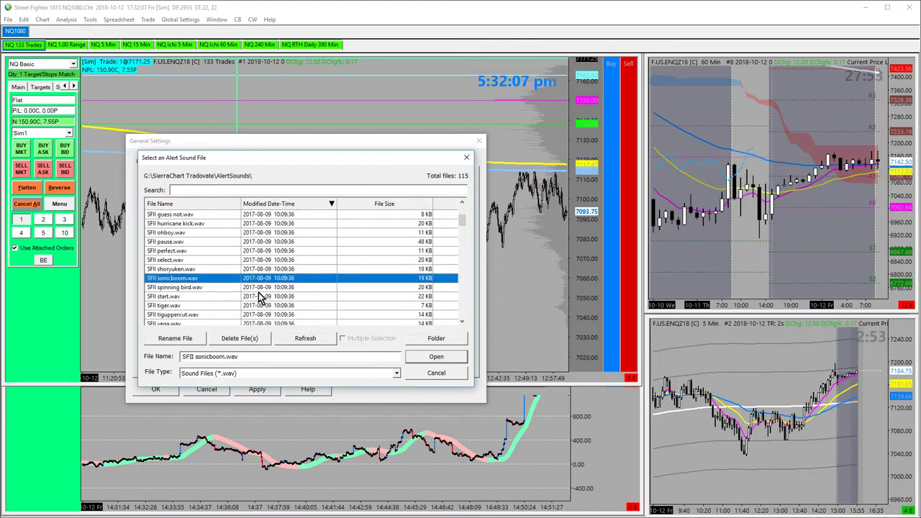
click(437, 358)
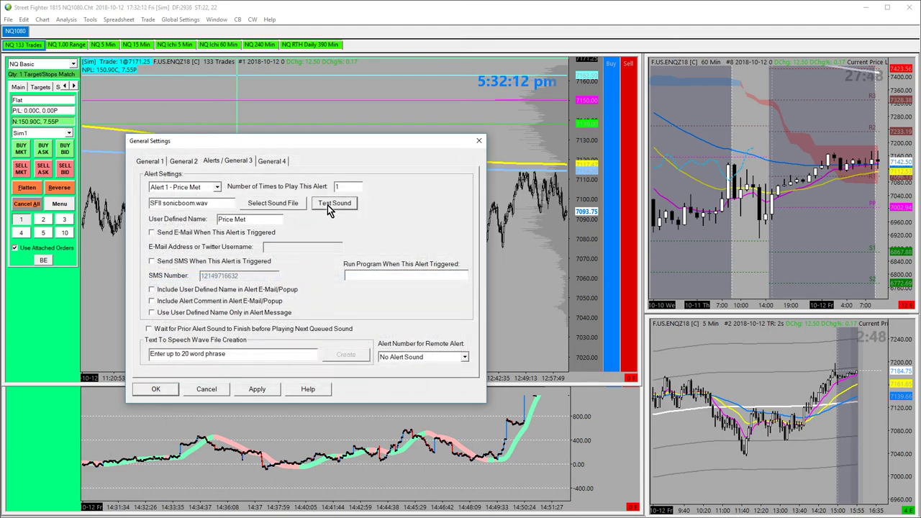
Reopen the alert sound file list, back out of it and discard the general settings changes.
click(273, 203)
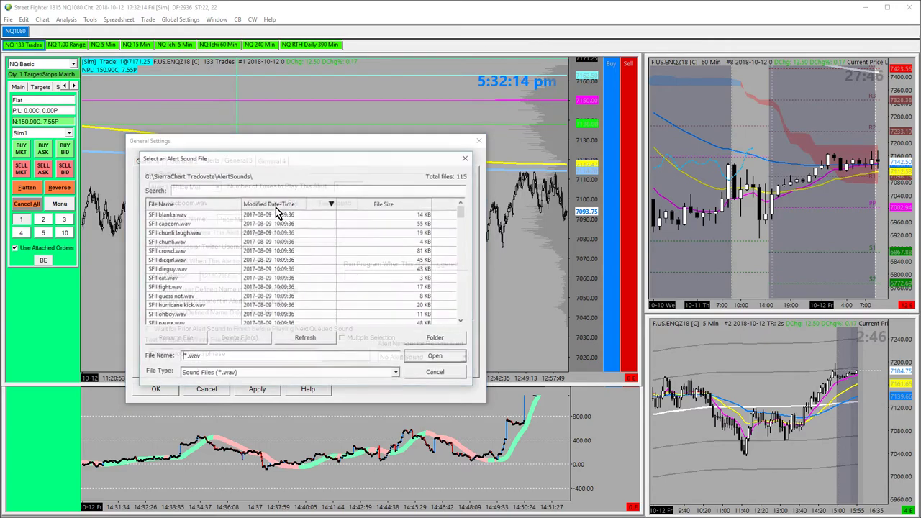
click(430, 372)
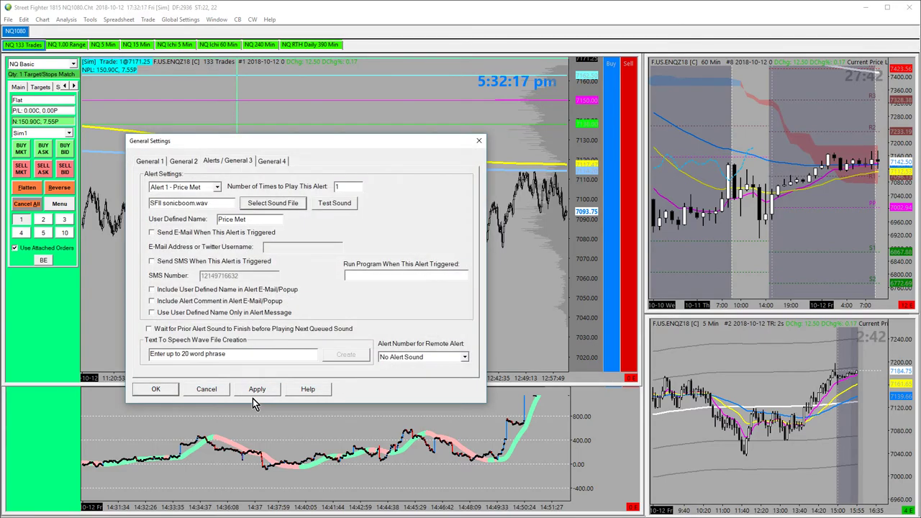
click(207, 389)
Test the AlertSound.wav sound of Alert 1 - Price Met in the general settings, then close the dialog.
click(180, 20)
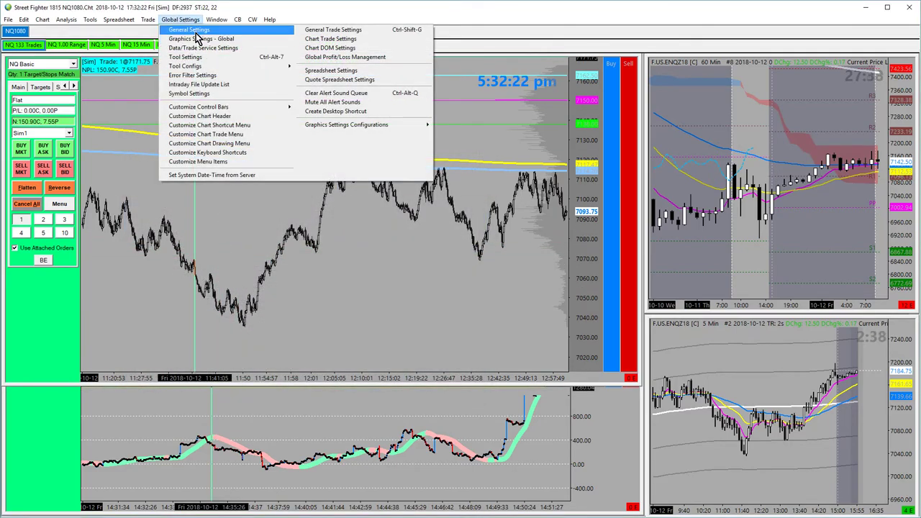
click(195, 30)
click(374, 153)
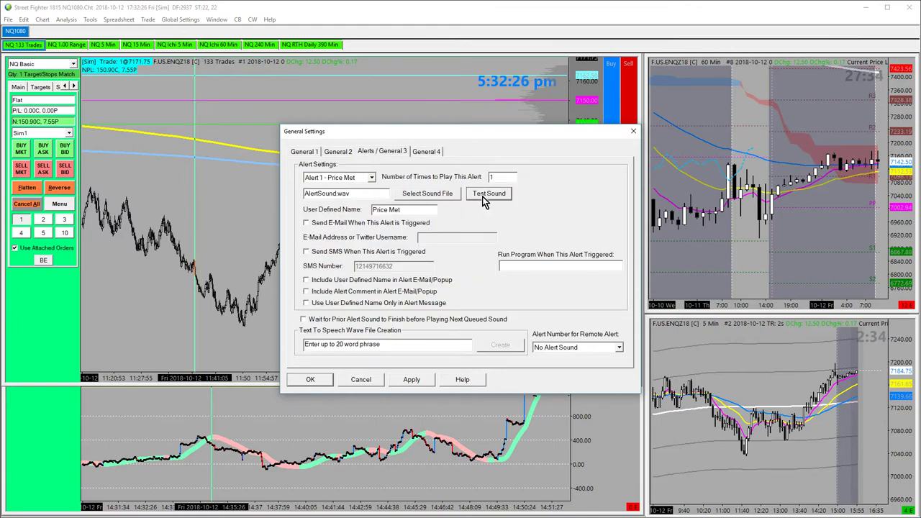
drag(418, 137, 304, 158)
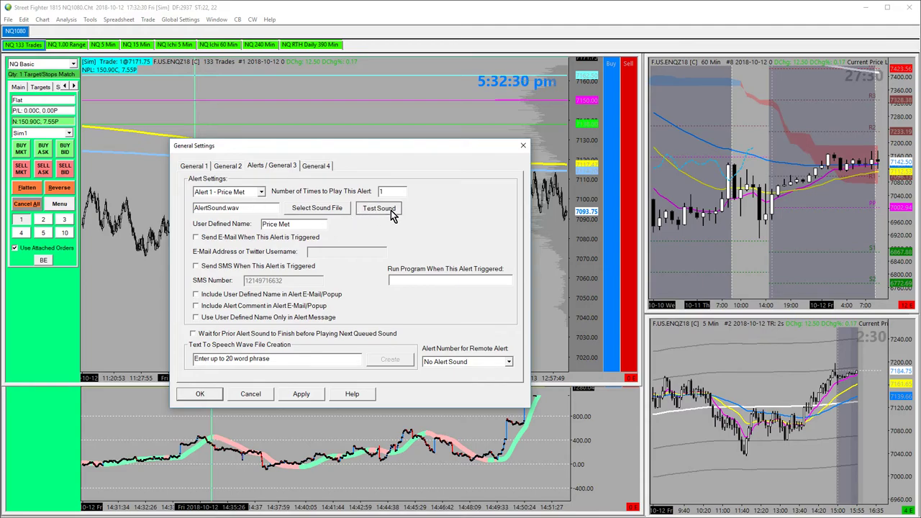
click(523, 145)
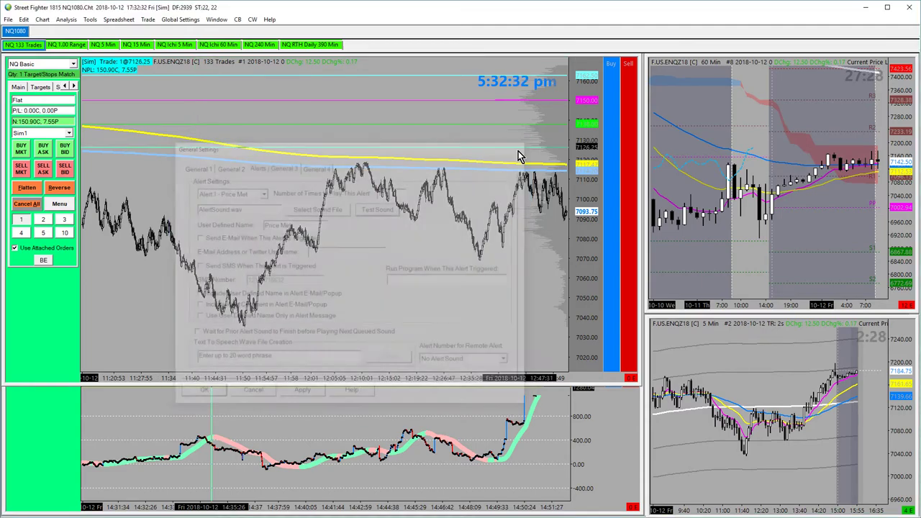
Examine the recent price action on the main 133-trade chart and the earlier bars of the 60-minute chart.
drag(422, 237, 255, 288)
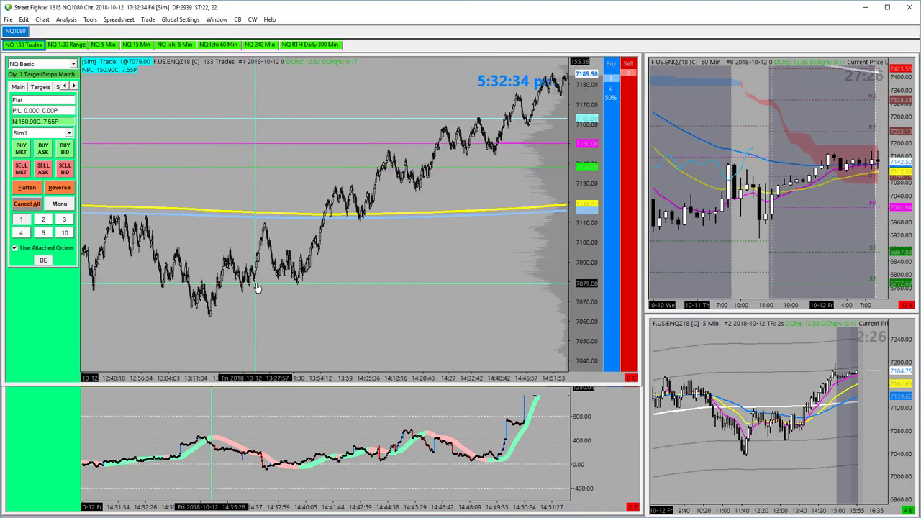
drag(391, 251, 288, 247)
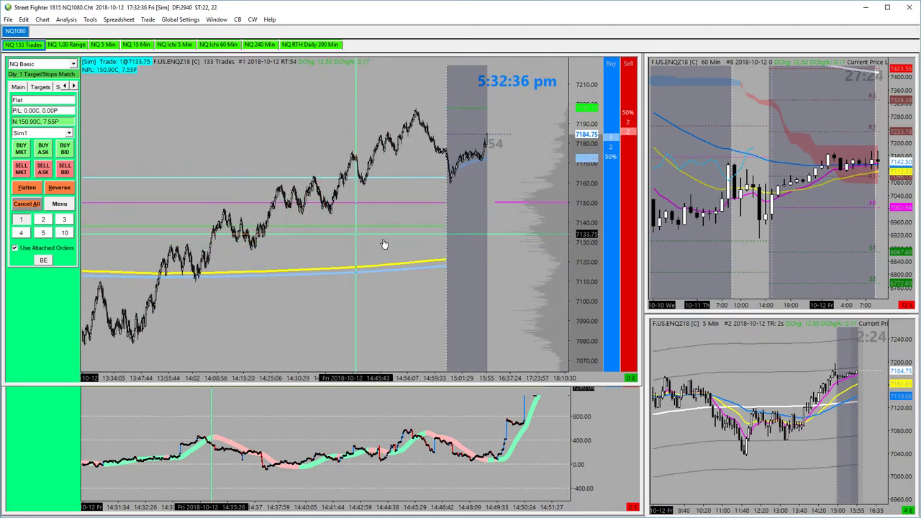
drag(382, 245, 403, 250)
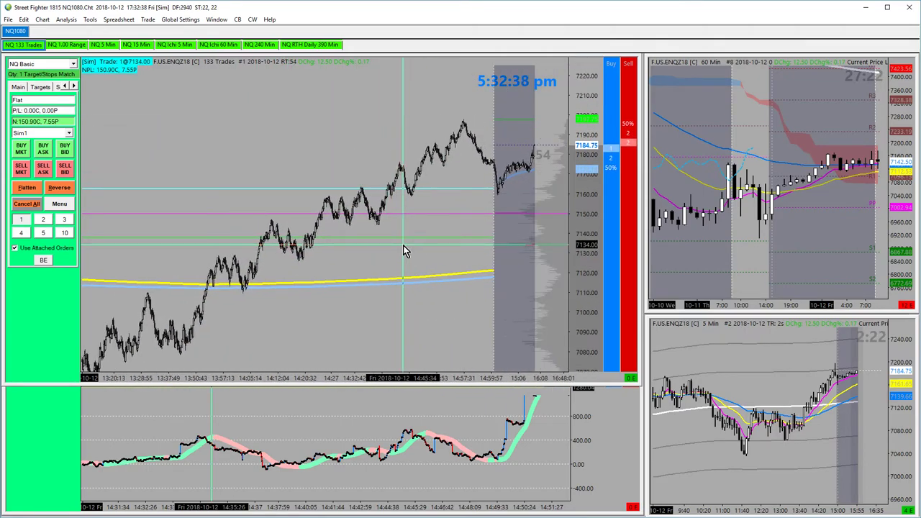
drag(697, 245, 709, 256)
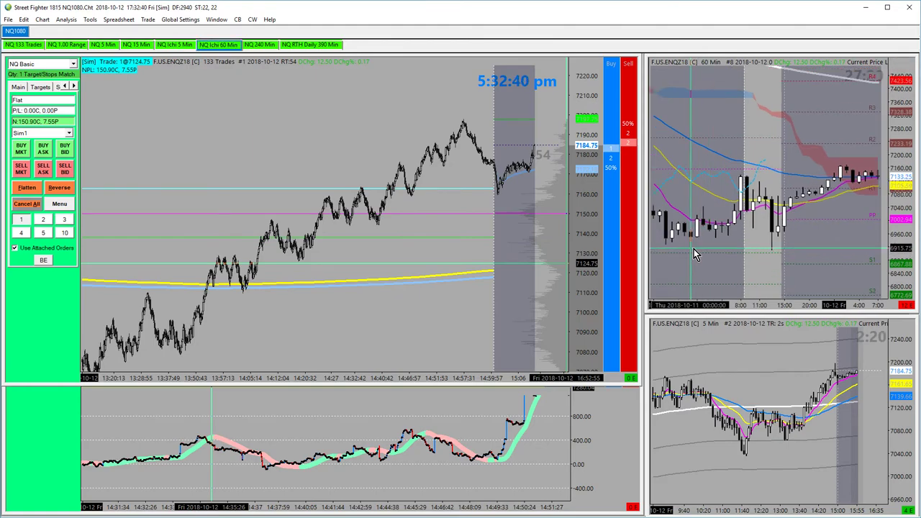
drag(202, 222, 207, 203)
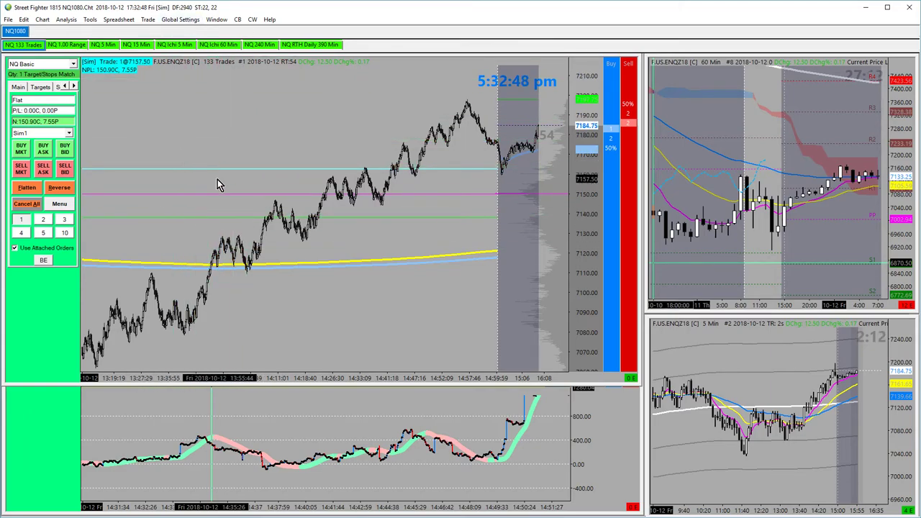
scroll(273, 191, up, 2)
drag(274, 192, 227, 194)
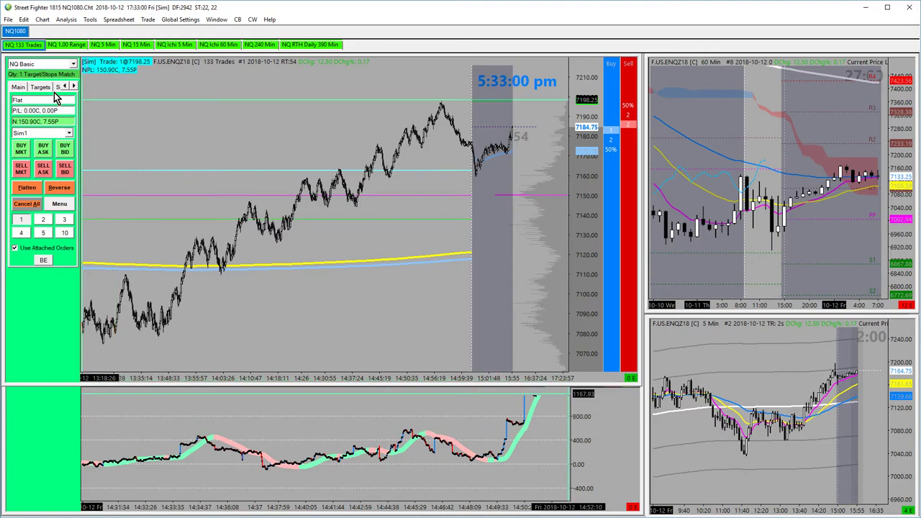
Switch to the NQ 1.00 Range chart and examine its earlier price swings between about 13:50 and 14:18.
click(59, 45)
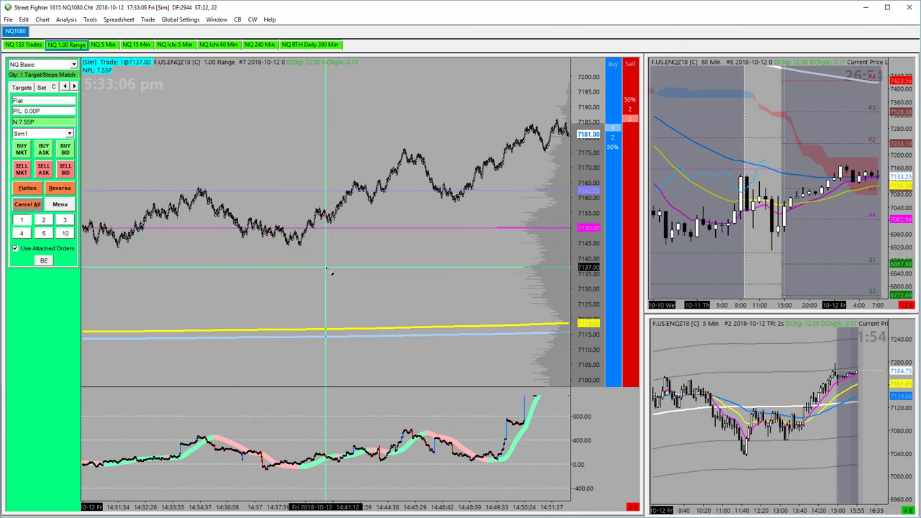
scroll(231, 242, up, 10)
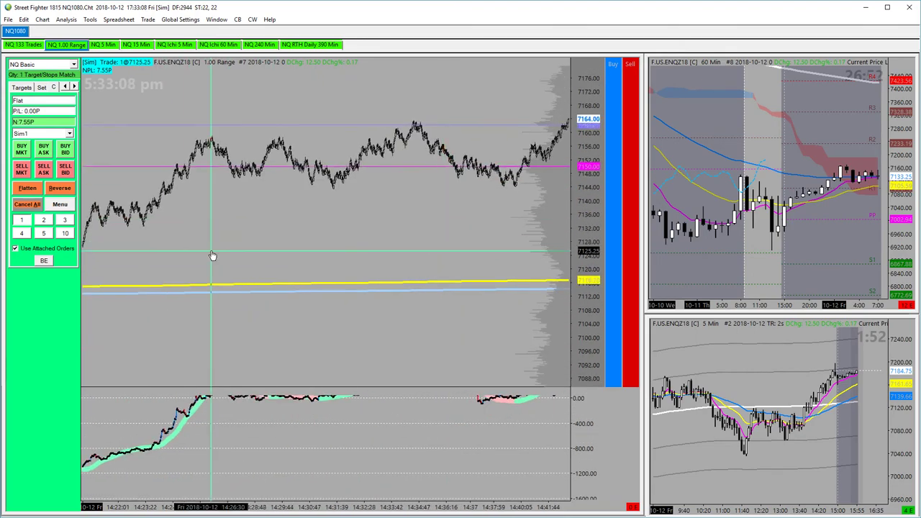
scroll(449, 307, up, 8)
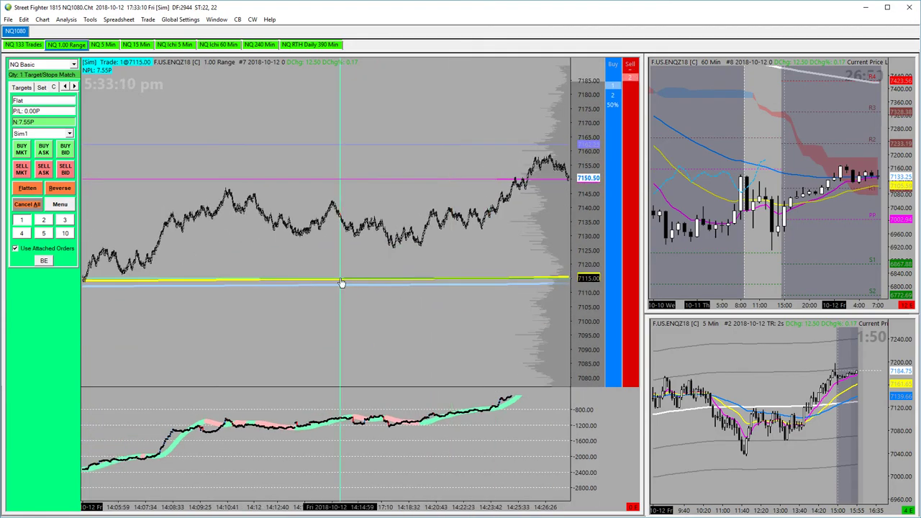
scroll(303, 283, up, 4)
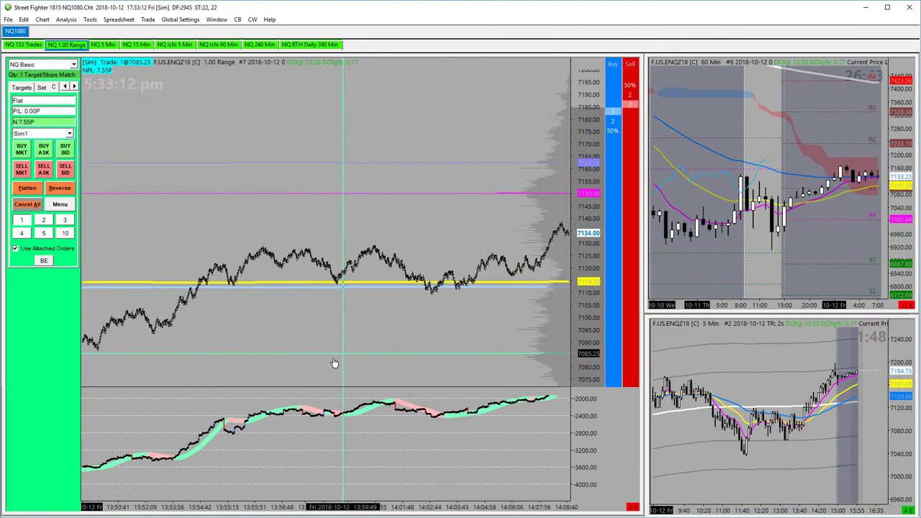
scroll(589, 288, down, 5)
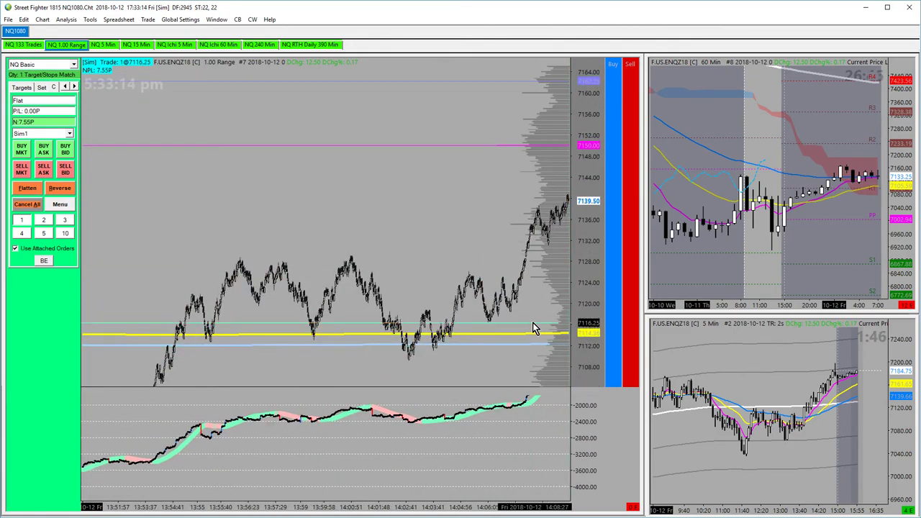
scroll(517, 269, down, 5)
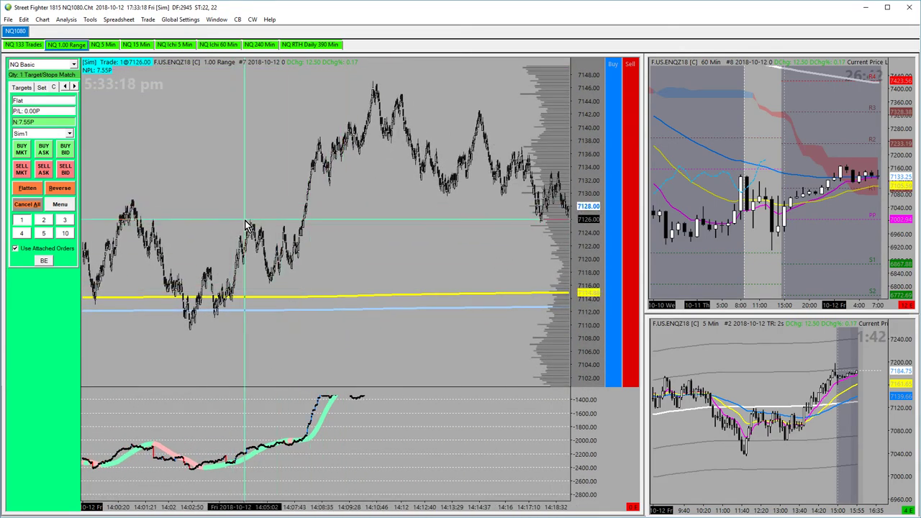
Draw an extending rectangle over the pullback near 14:04 on the 1.00 Range chart, from about 7125.25 down to 7116.50.
right_click(206, 202)
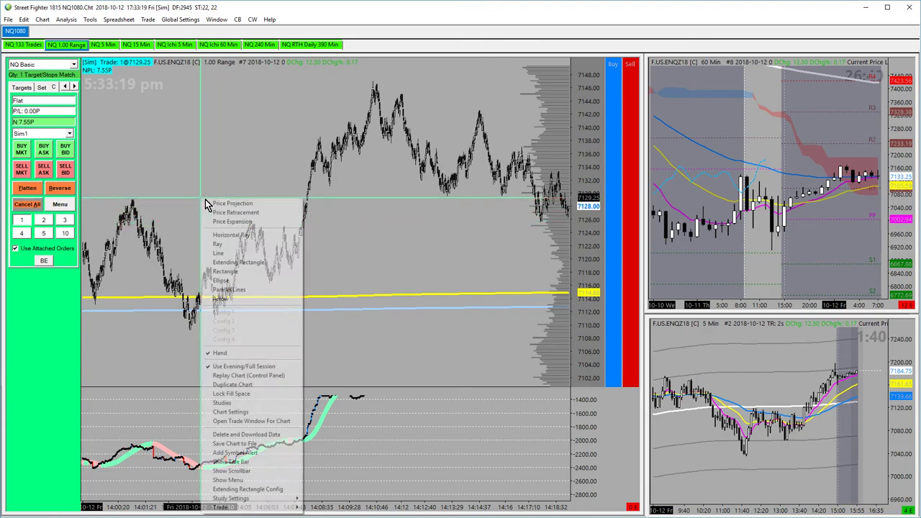
click(239, 264)
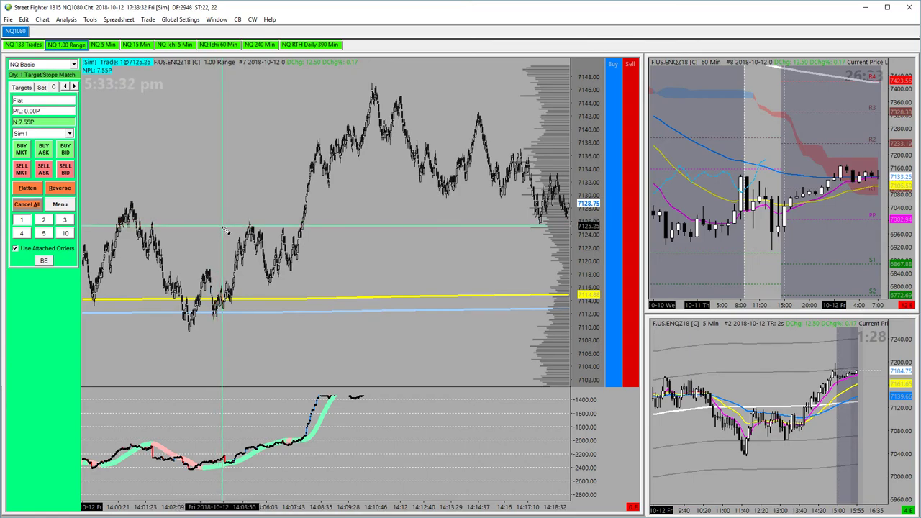
drag(225, 229, 257, 288)
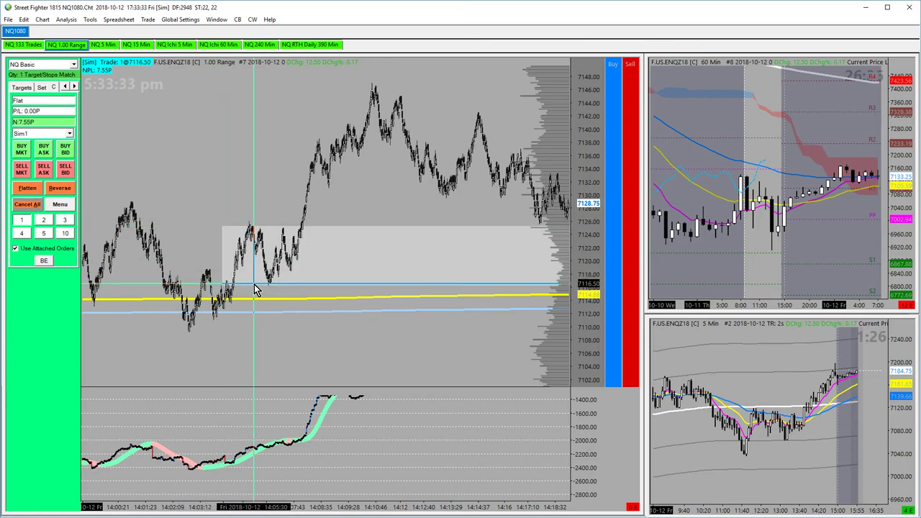
Return to the Hand tool and delete the extending rectangle from the 1.00 Range chart.
right_click(233, 194)
click(252, 346)
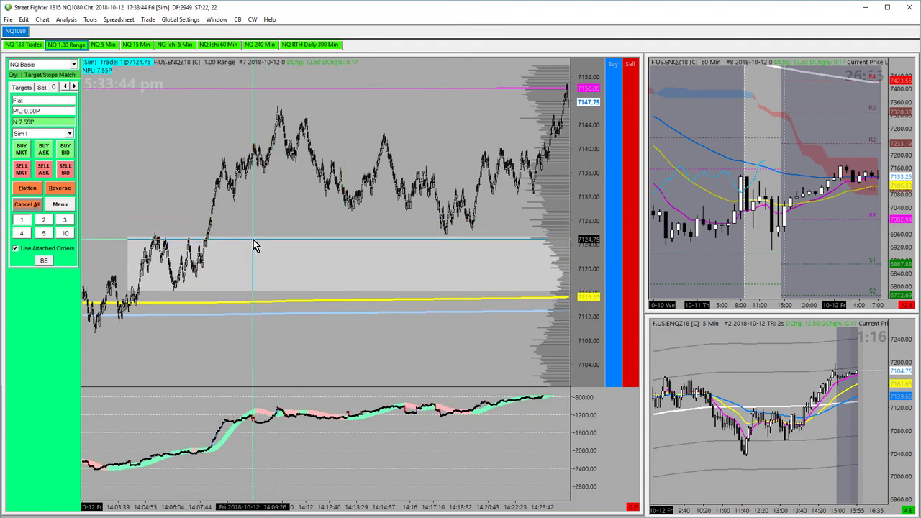
click(210, 292)
key(Delete)
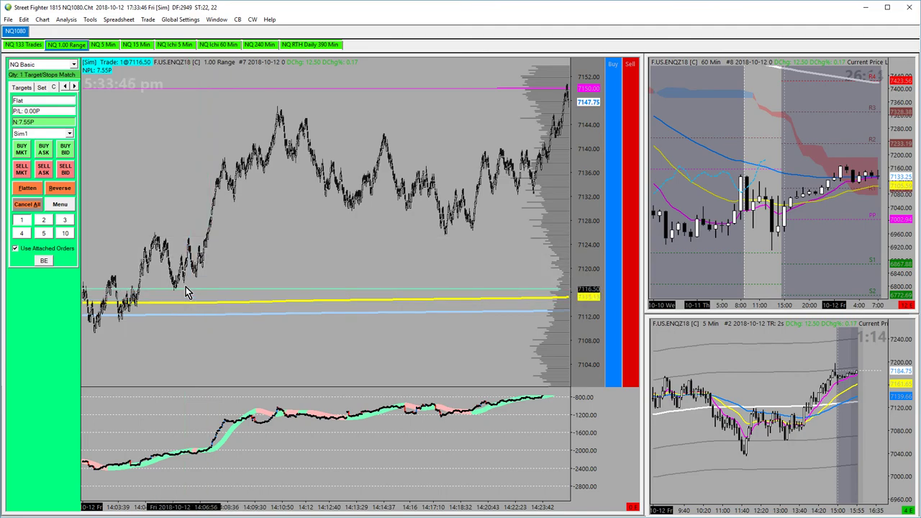